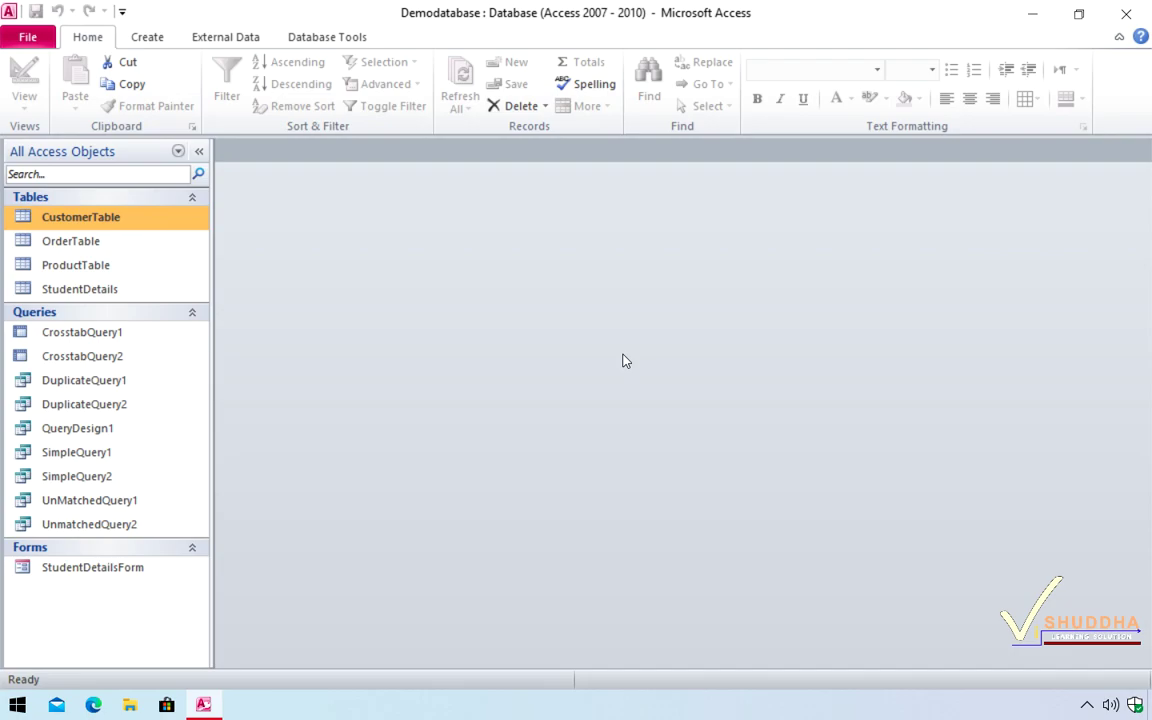
# Step: Create a basic report from ProductTable and keep it in Layout View
pyautogui.click(130, 270)
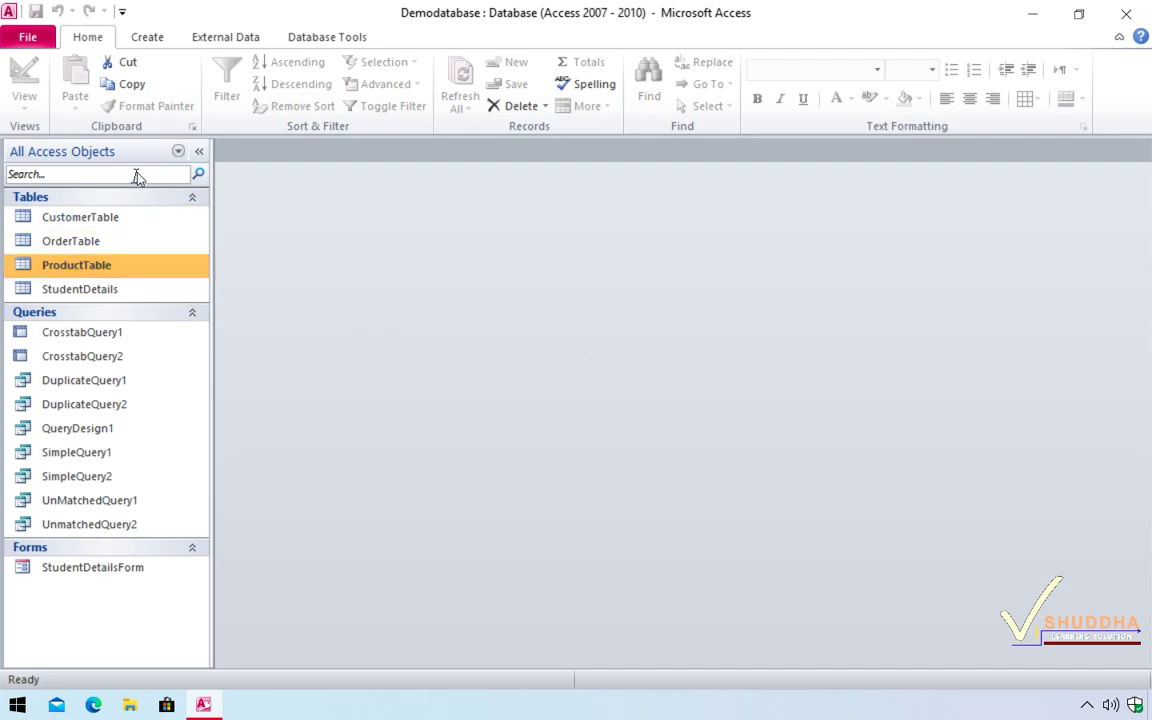
pyautogui.click(148, 37)
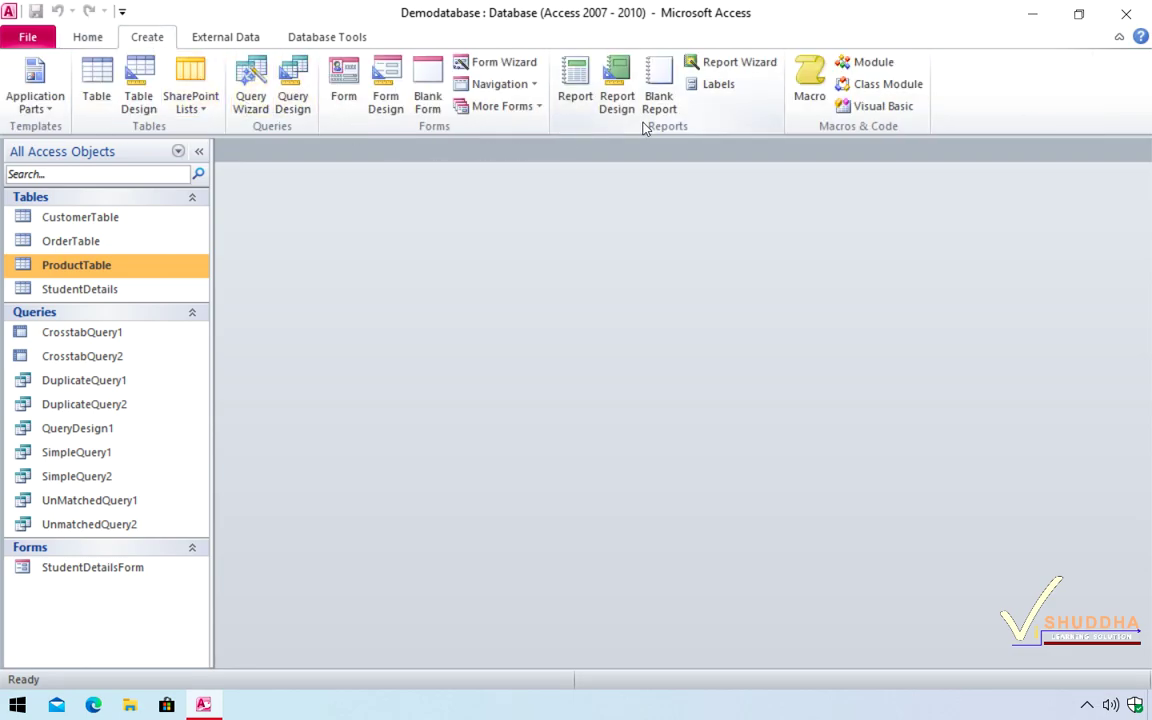
pyautogui.click(575, 82)
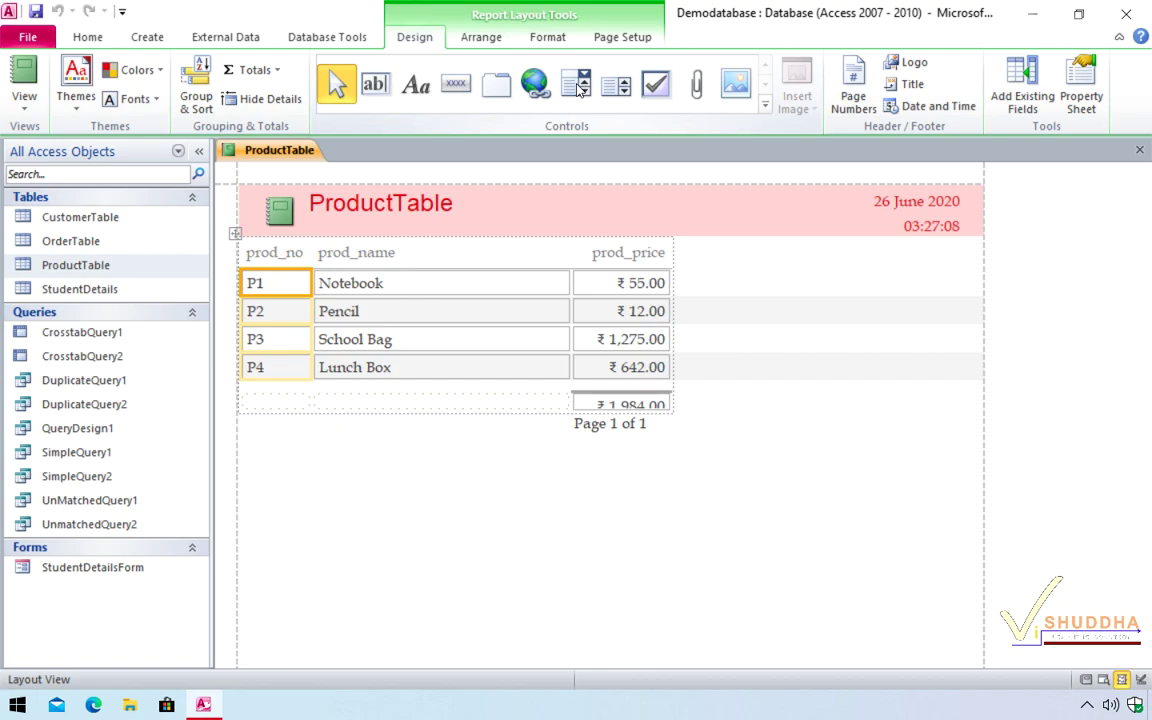
pyautogui.click(13, 113)
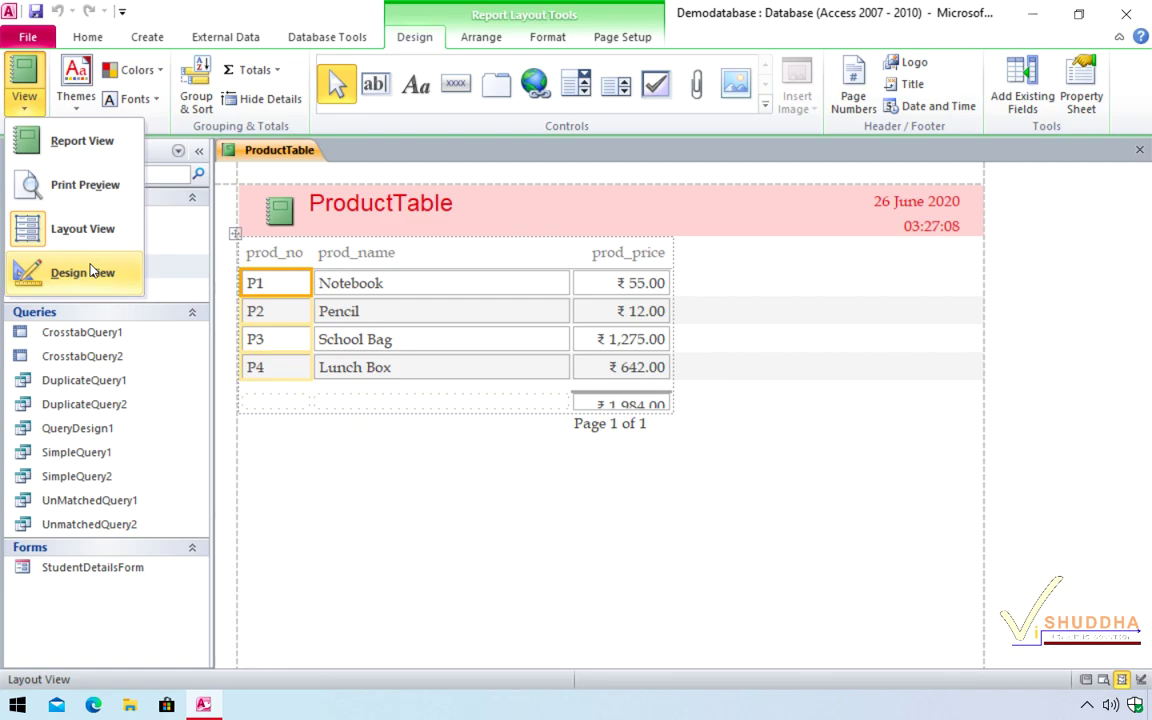
pyautogui.click(90, 228)
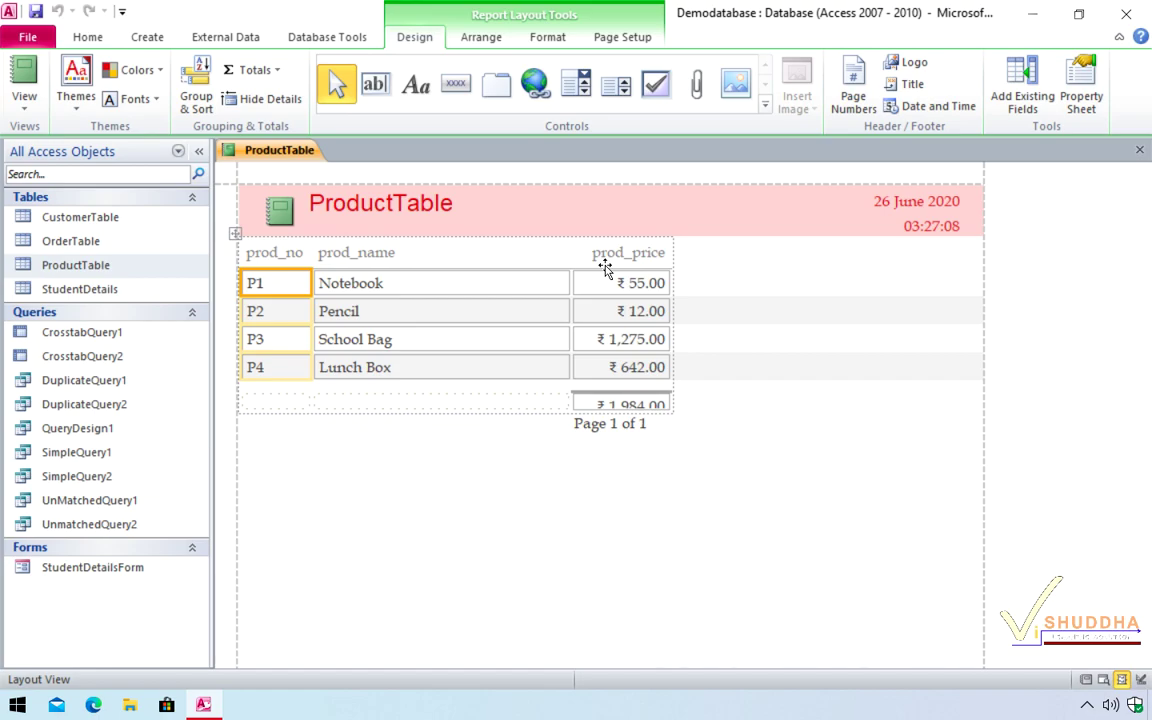
# Step: Format the prod_no column heading as bold with a dark red font colour
pyautogui.click(289, 255)
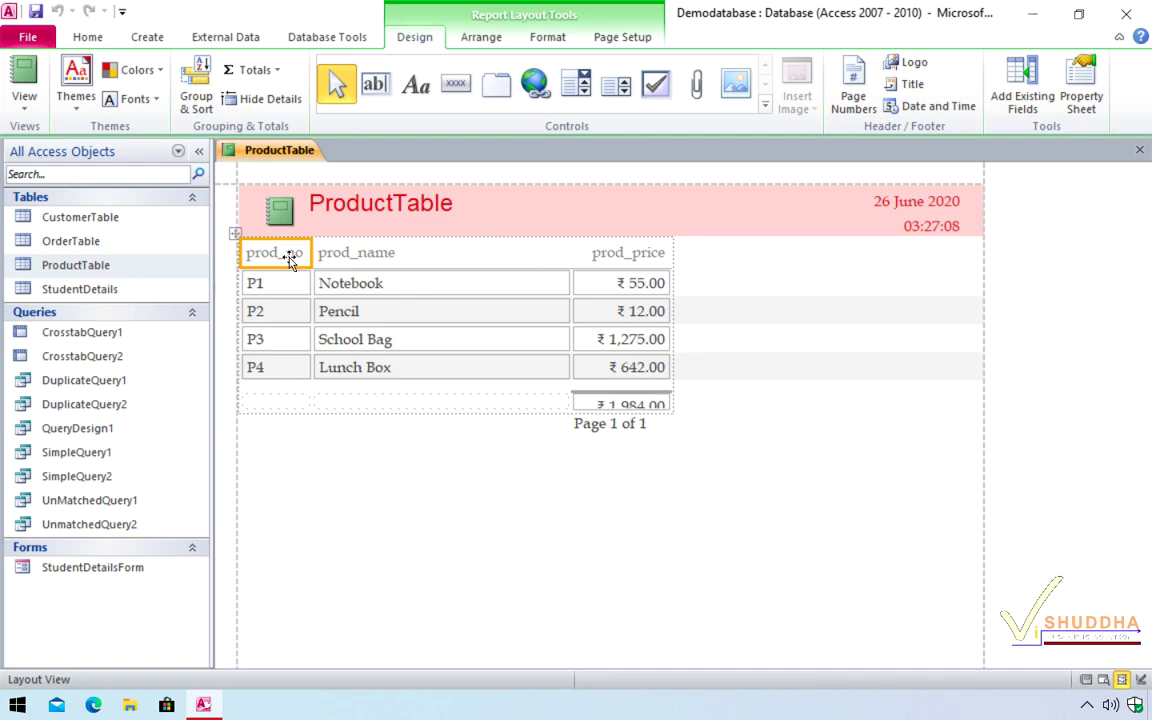
pyautogui.click(537, 40)
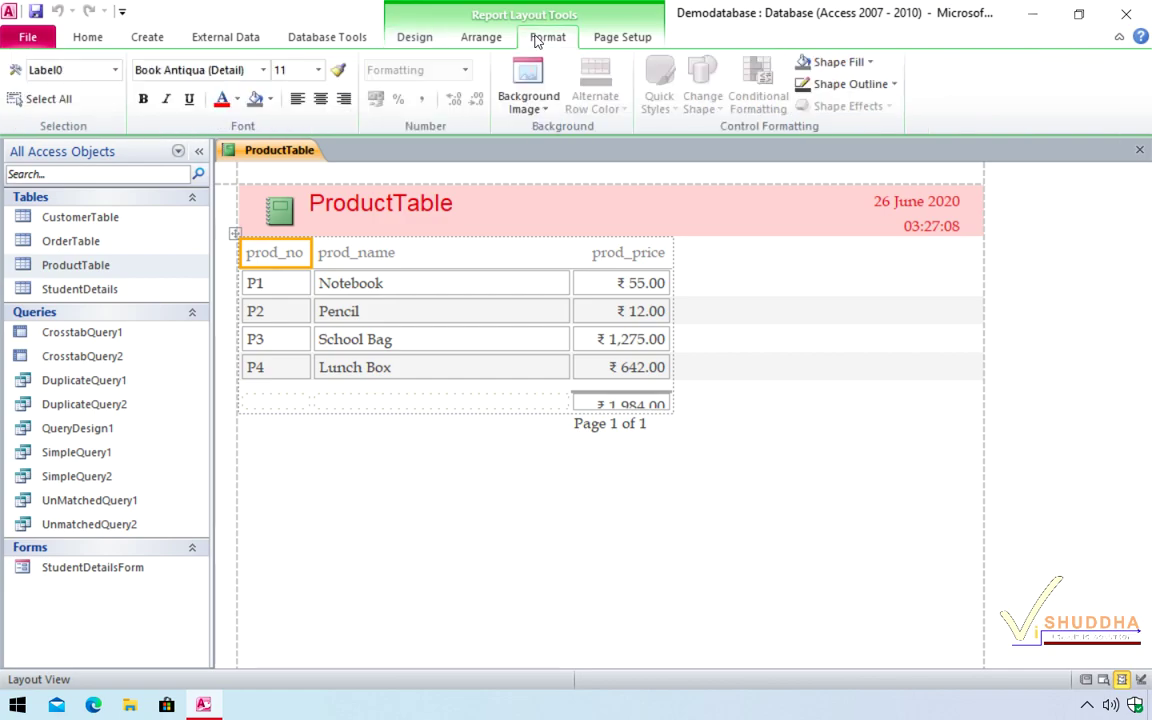
pyautogui.click(145, 104)
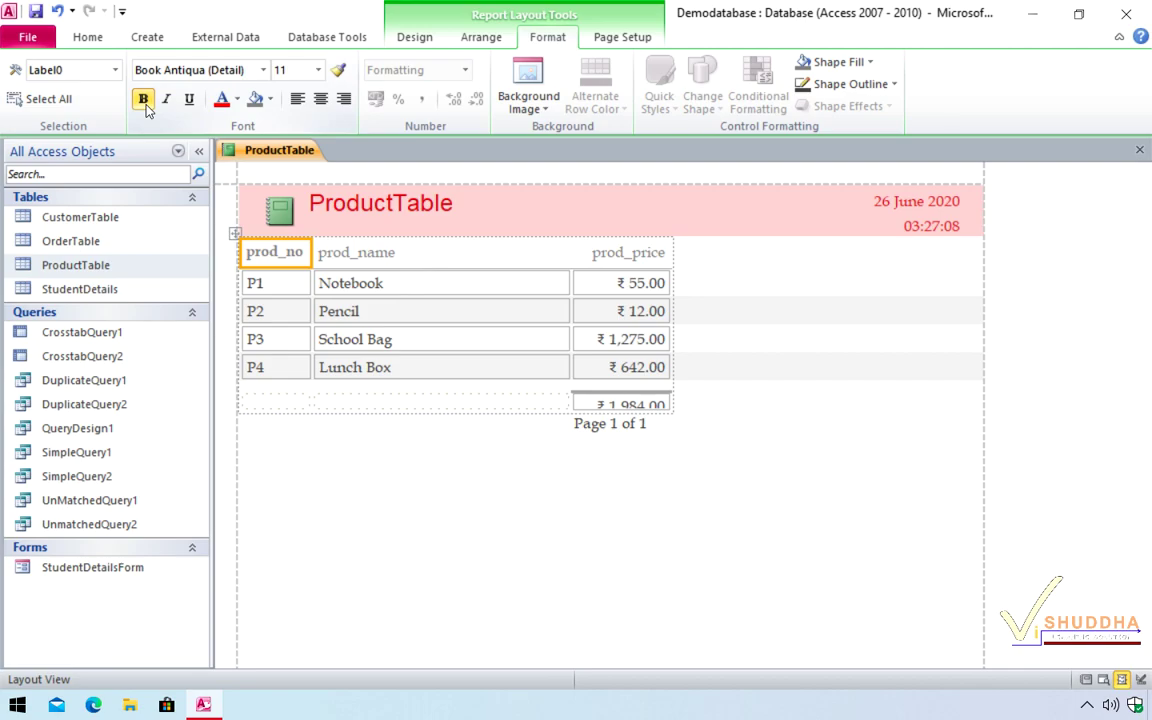
pyautogui.click(238, 99)
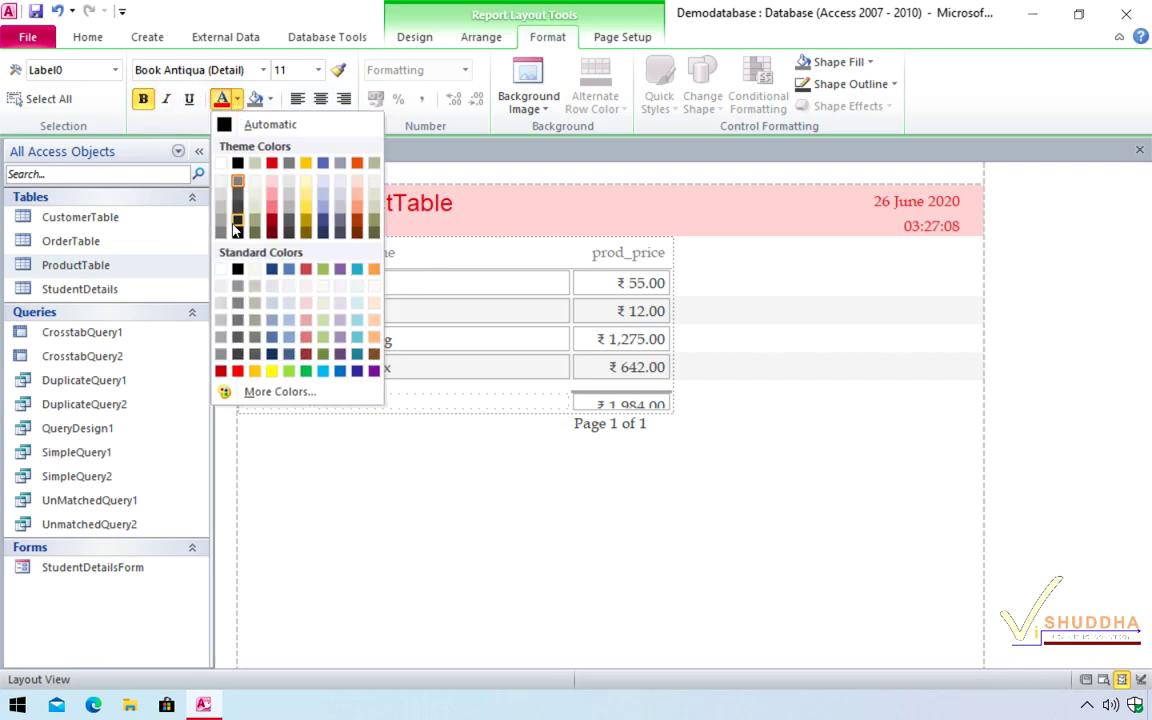
pyautogui.click(274, 231)
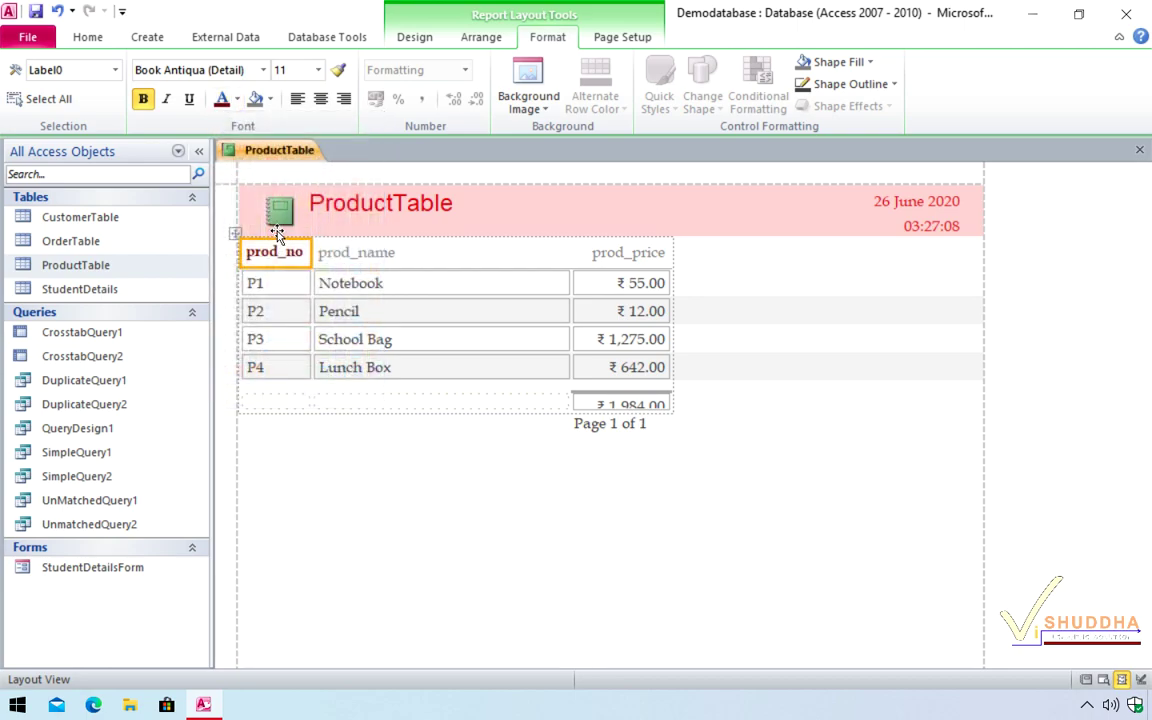
# Step: Select the entire column heading row and make its text bold and dark red
pyautogui.click(403, 262)
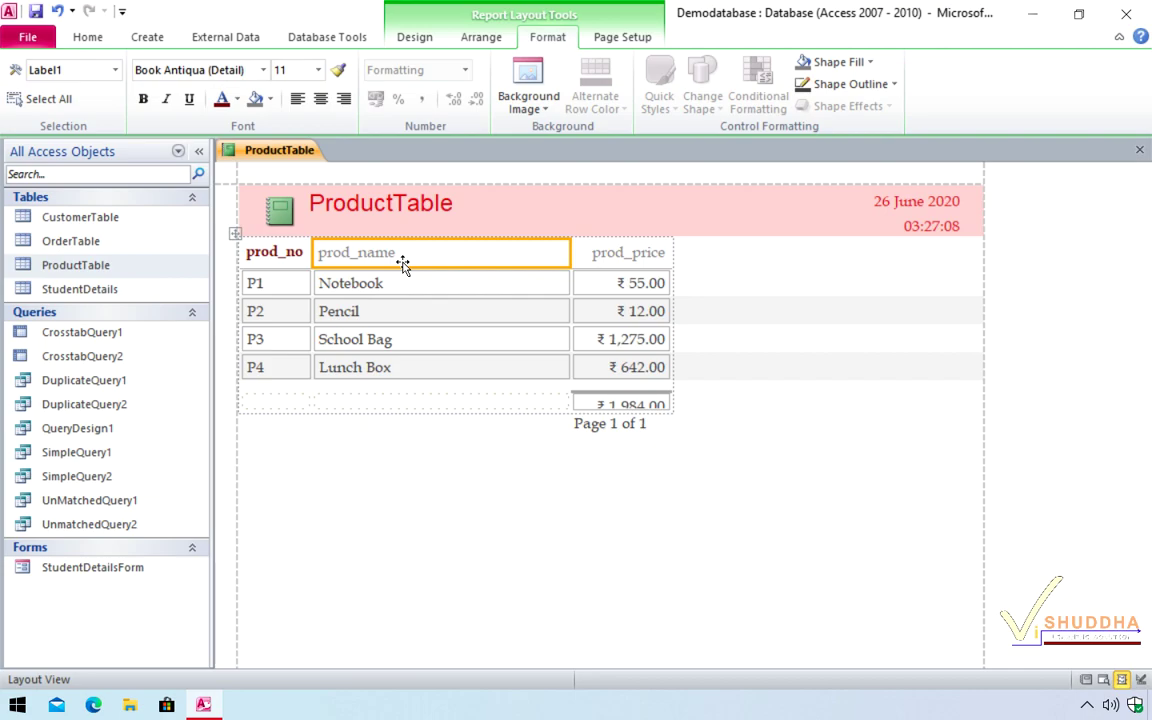
pyautogui.click(499, 37)
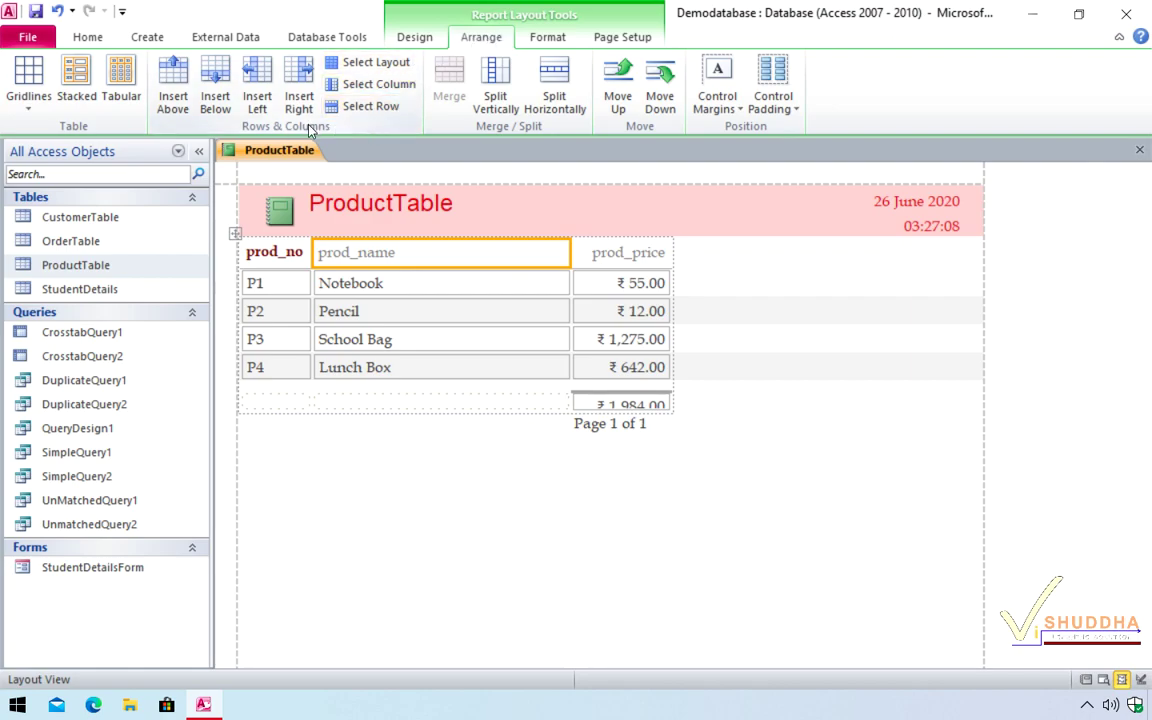
pyautogui.click(345, 106)
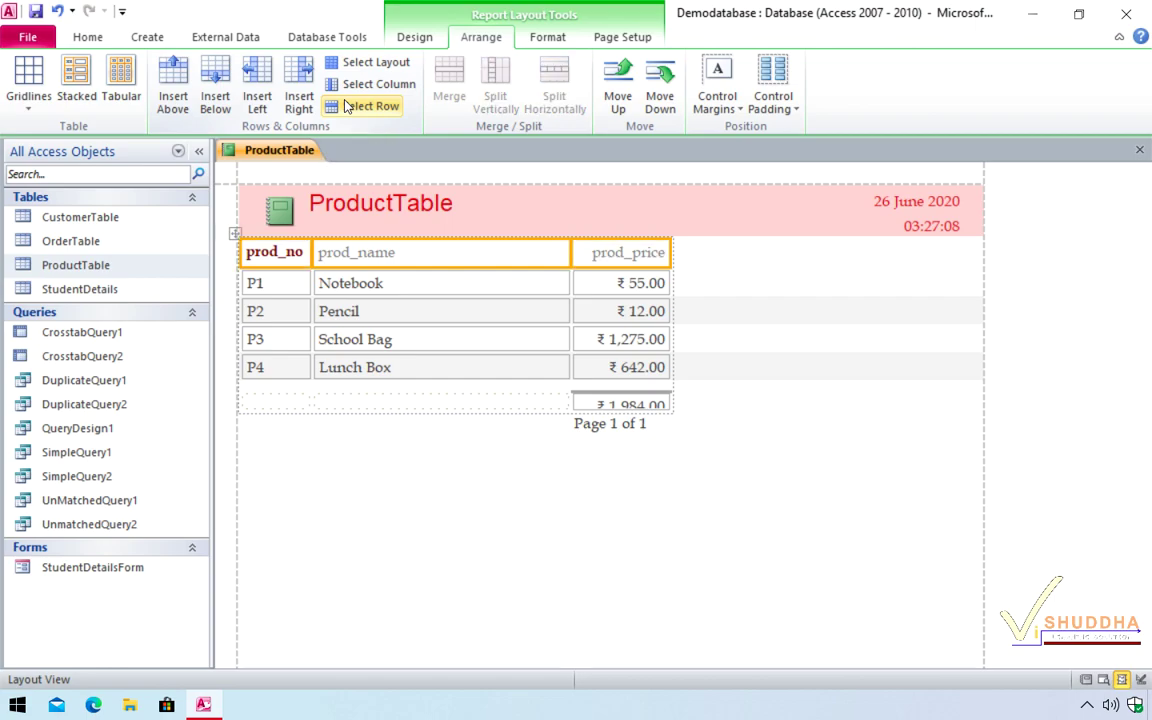
pyautogui.click(550, 38)
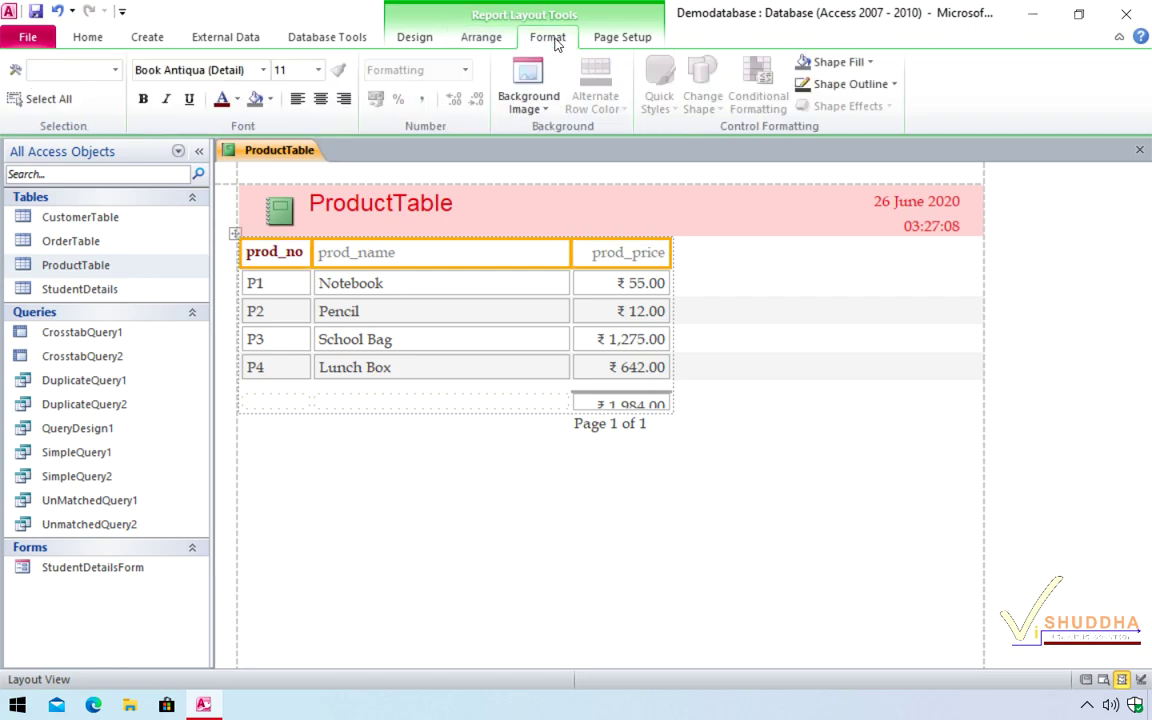
pyautogui.click(145, 98)
pyautogui.click(145, 98)
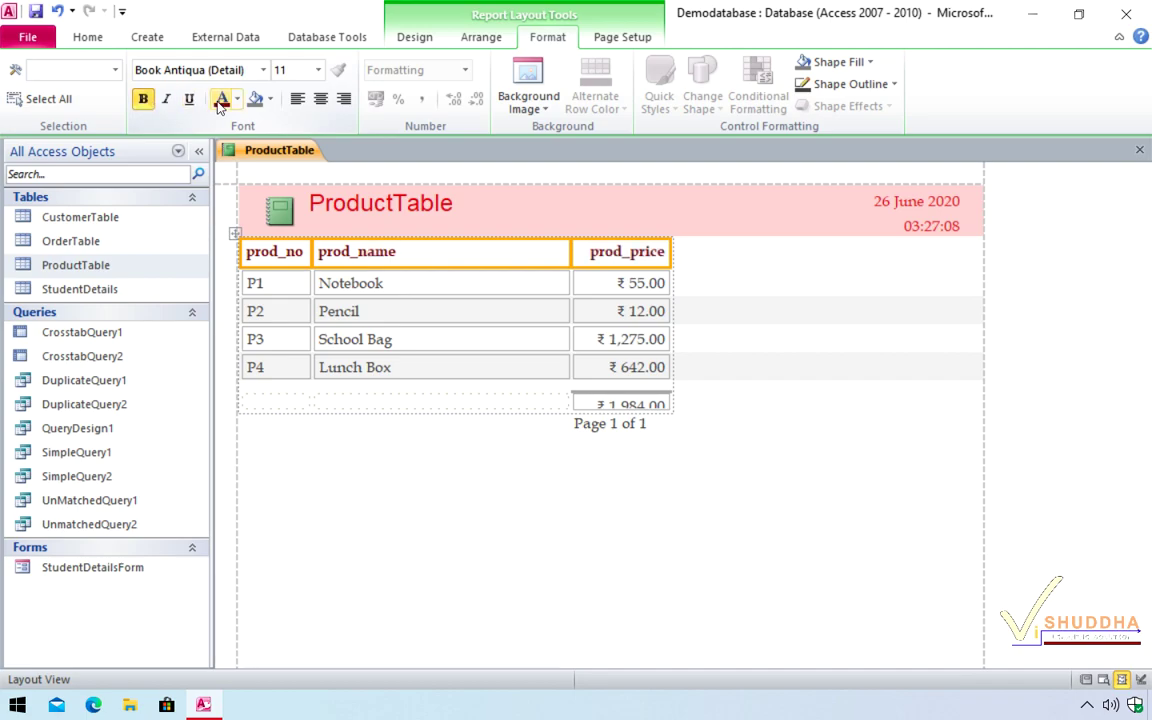
# Step: Narrow the prod_name column by about a third of its width
pyautogui.click(399, 289)
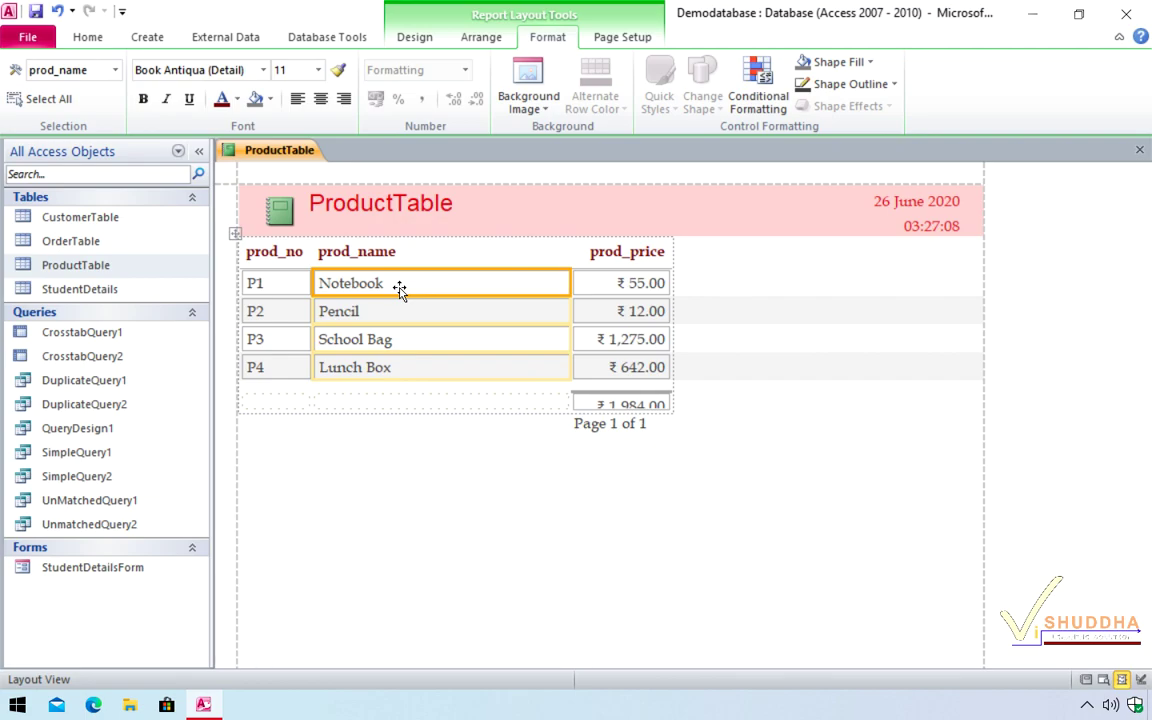
pyautogui.hotkey('shift', 'Left')
pyautogui.hotkey('shift', 'Left')
pyautogui.hotkey('shift', 'Left')
pyautogui.hotkey('shift', 'Left')
pyautogui.hotkey('shift', 'Left')
pyautogui.hotkey('shift', 'Left')
pyautogui.hotkey('shift', 'Left')
pyautogui.hotkey('shift', 'Left')
pyautogui.hotkey('shift', 'Left')
pyautogui.hotkey('shift', 'Left')
pyautogui.hotkey('shift', 'Left')
pyautogui.hotkey('shift', 'Left')
pyautogui.hotkey('shift', 'Left')
pyautogui.hotkey('shift', 'Left')
pyautogui.hotkey('shift', 'Left')
pyautogui.hotkey('shift', 'Left')
pyautogui.hotkey('shift', 'Left')
pyautogui.hotkey('shift', 'Left')
pyautogui.hotkey('shift', 'Left')
pyautogui.hotkey('shift', 'Left')
pyautogui.hotkey('shift', 'Left')
pyautogui.hotkey('shift', 'Left')
pyautogui.hotkey('shift', 'Left')
pyautogui.hotkey('shift', 'Left')
pyautogui.hotkey('shift', 'Left')
pyautogui.hotkey('shift', 'Left')
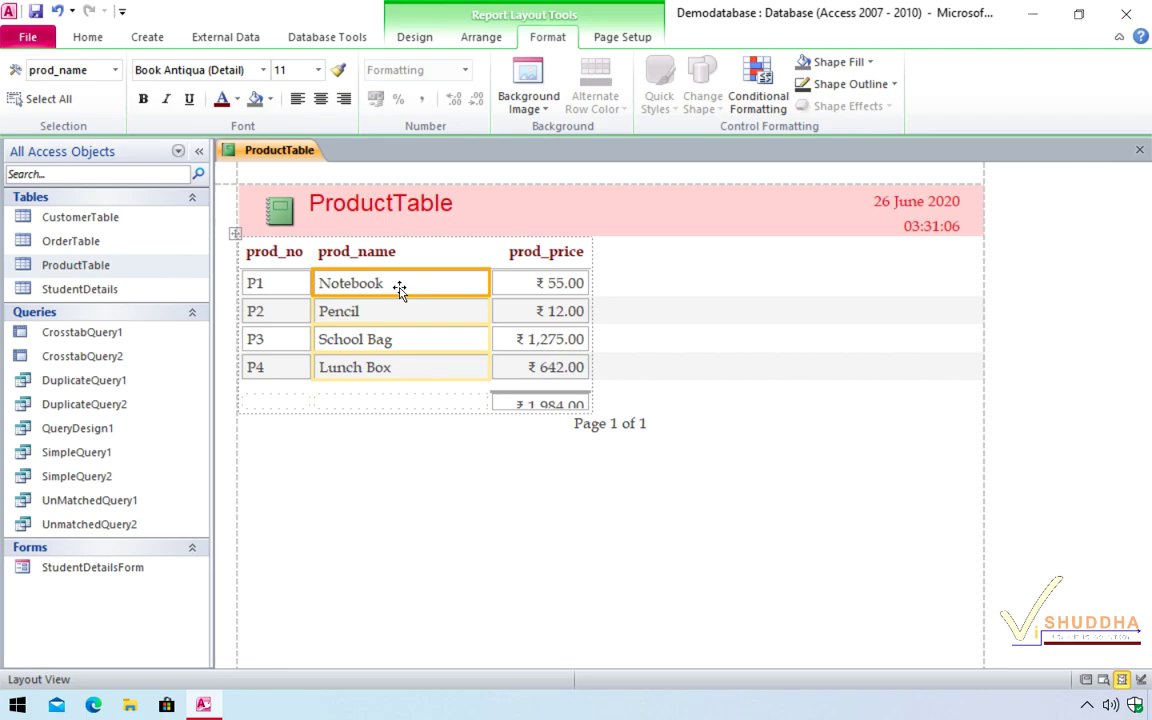
# Step: Widen the prod_price column slightly
pyautogui.press('Right')
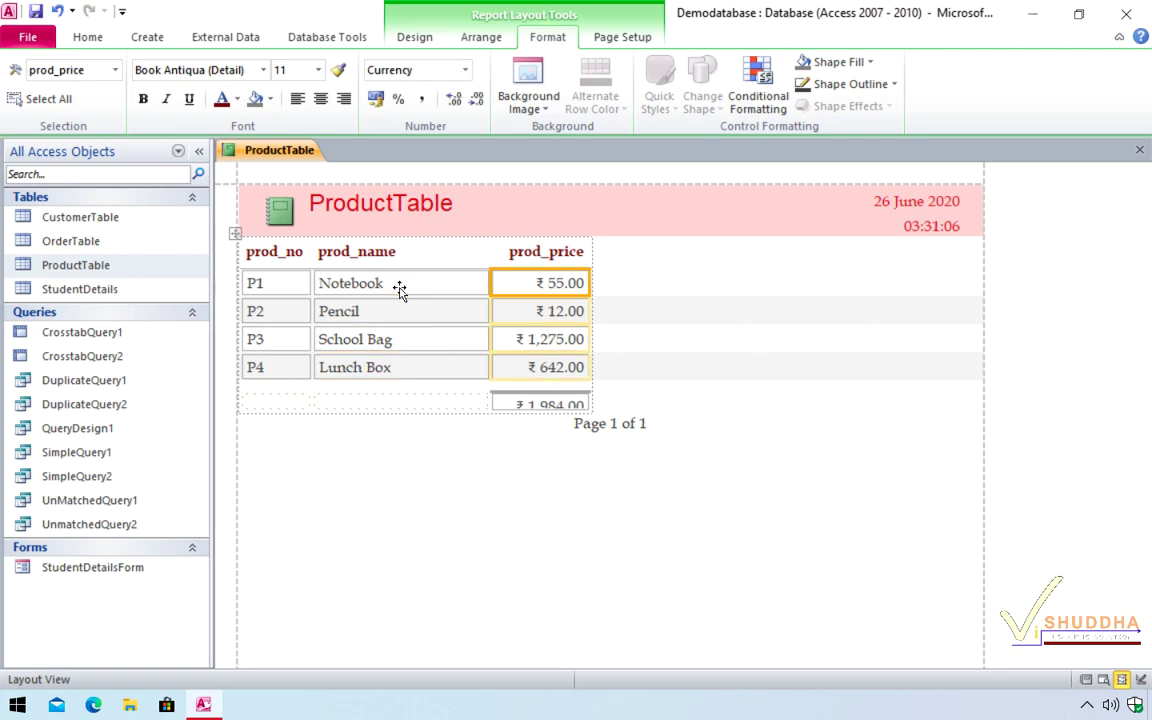
pyautogui.hotkey('shift', 'Right')
pyautogui.hotkey('shift', 'Right')
pyautogui.hotkey('shift', 'Right')
pyautogui.hotkey('shift', 'Right')
pyautogui.hotkey('shift', 'Right')
pyautogui.hotkey('shift', 'Right')
pyautogui.hotkey('shift', 'Right')
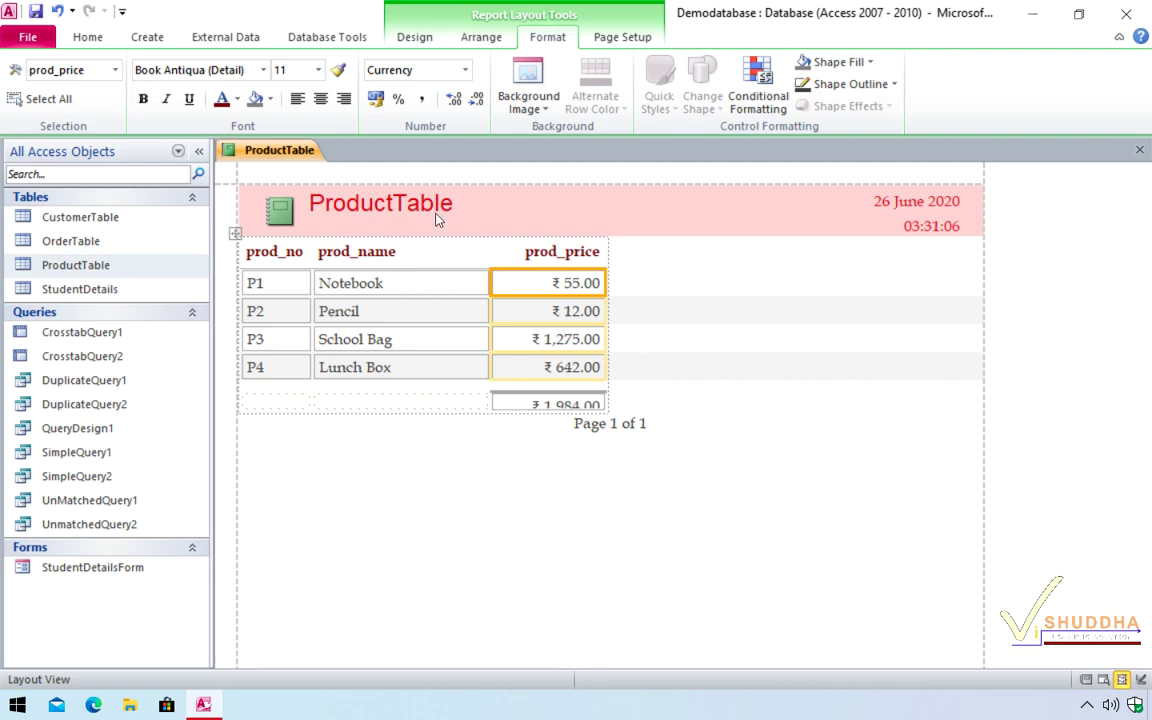
# Step: Select the report's whole table layout and shift it right toward the middle of the page
pyautogui.click(469, 37)
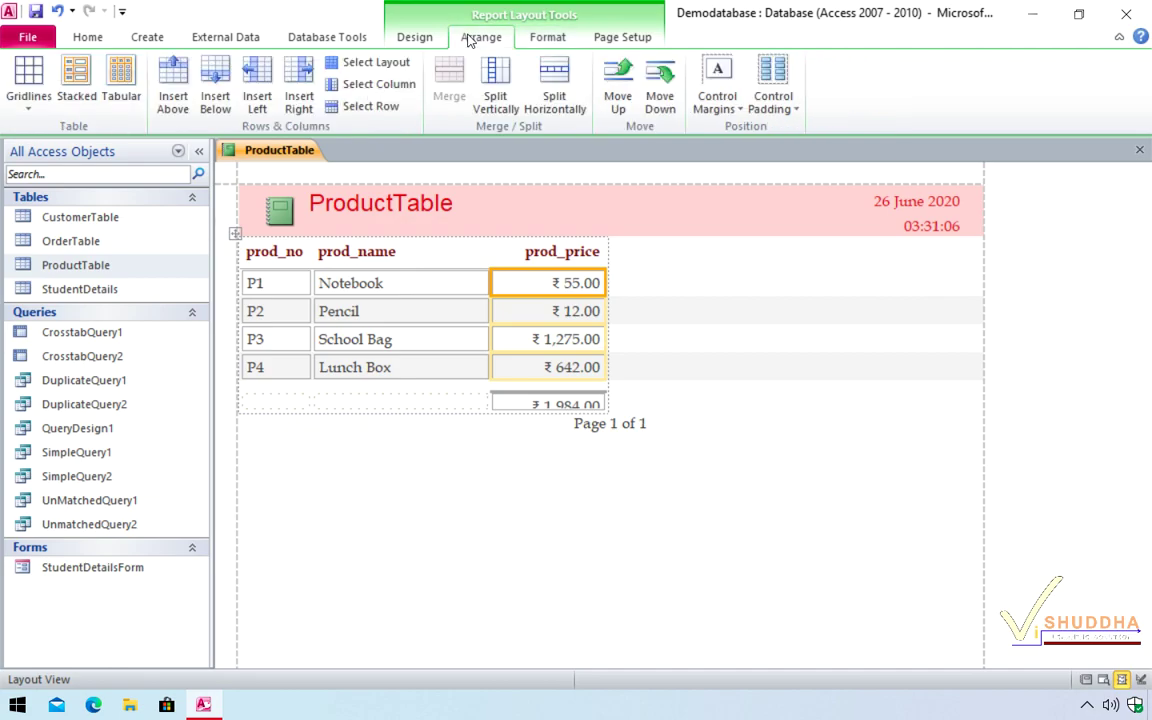
pyautogui.click(401, 67)
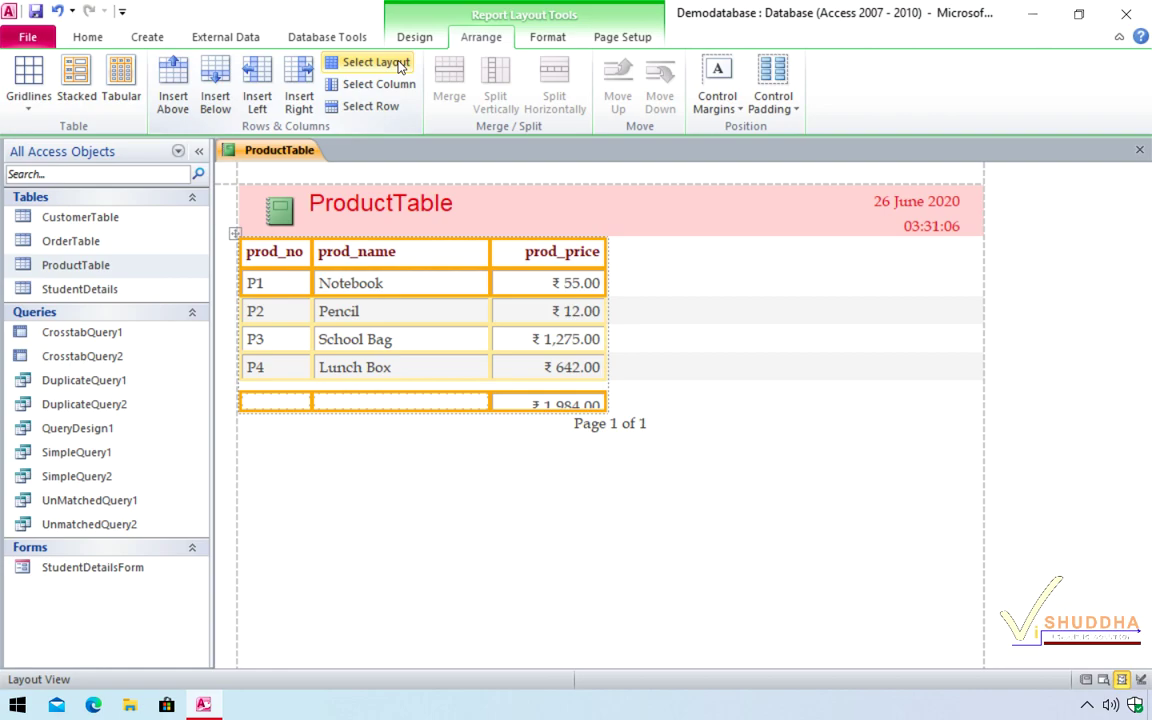
pyautogui.moveTo(426, 283); pyautogui.dragTo(540, 285)
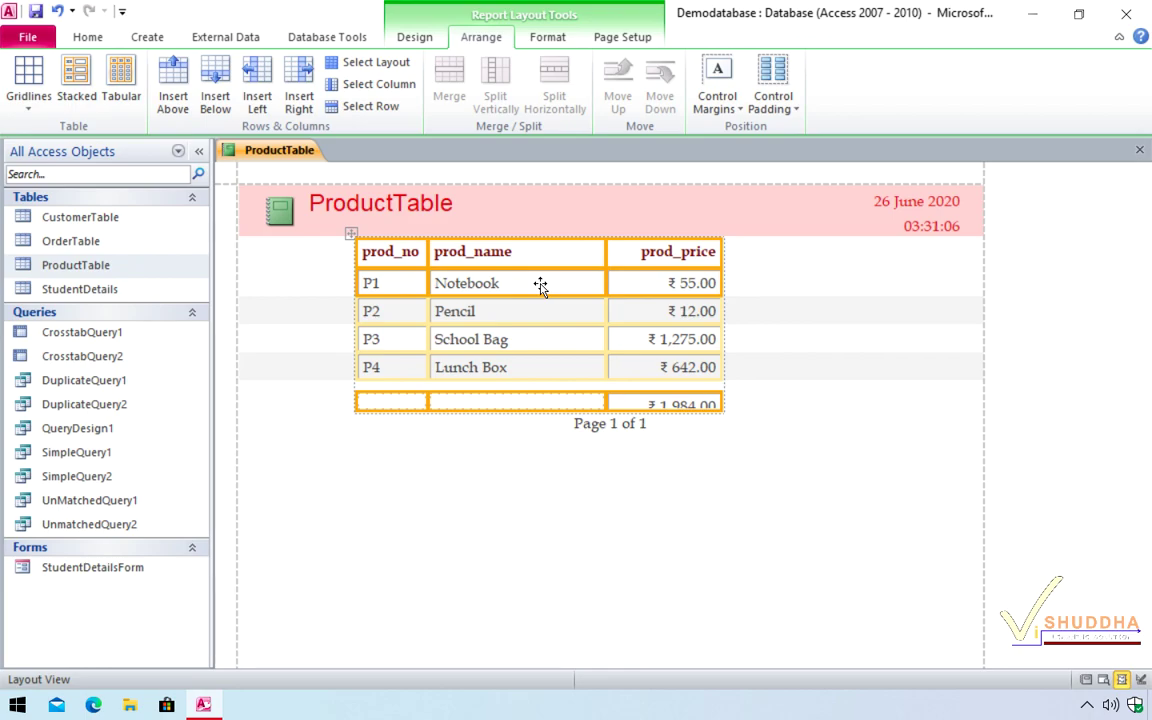
# Step: Increase the height of the prod_price total box to fit its value, and move the page number further below the table
pyautogui.click(663, 406)
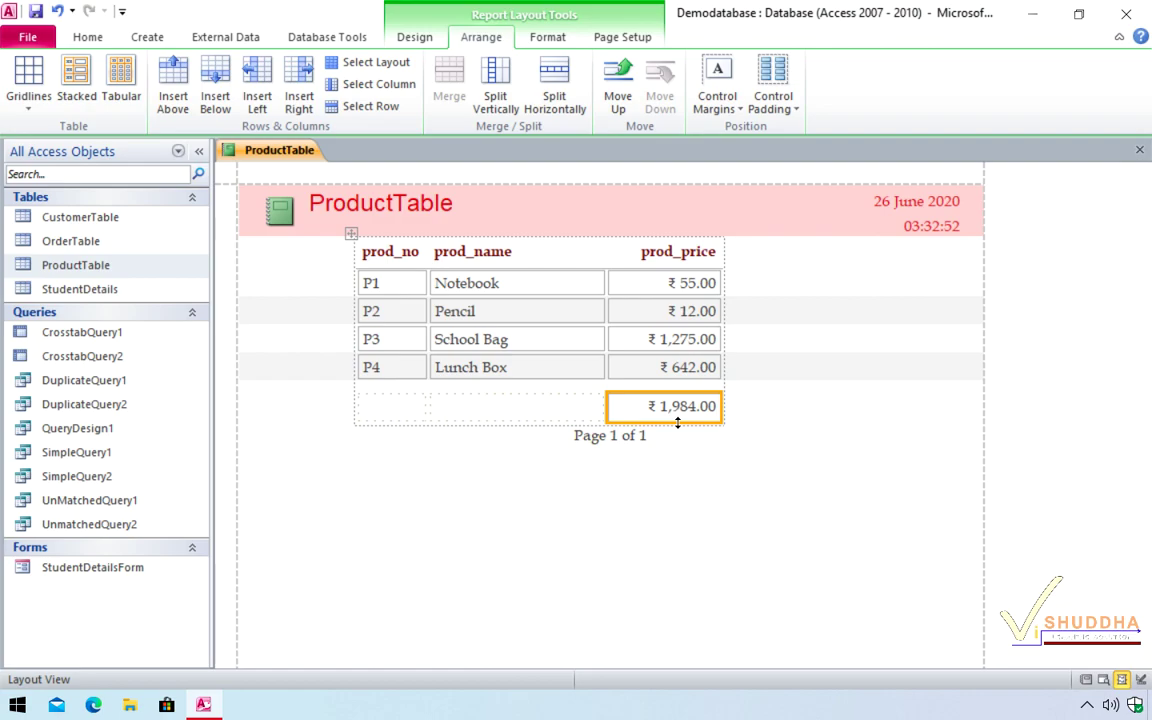
pyautogui.click(678, 421)
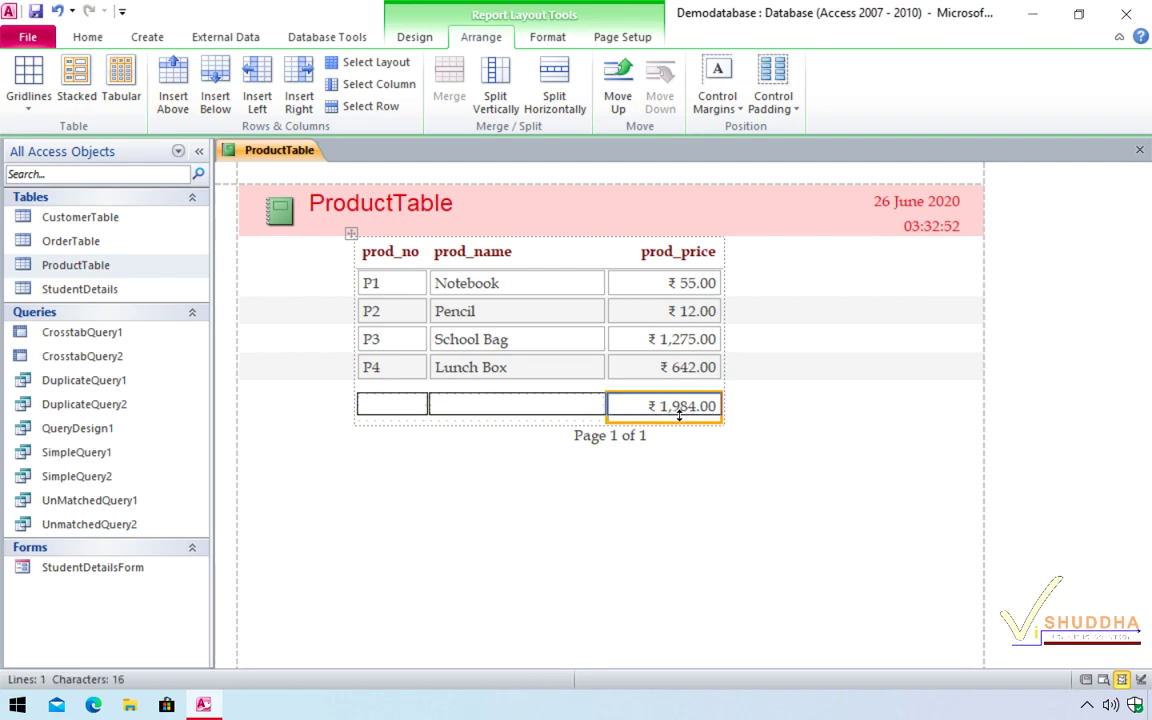
pyautogui.moveTo(679, 418); pyautogui.dragTo(679, 420)
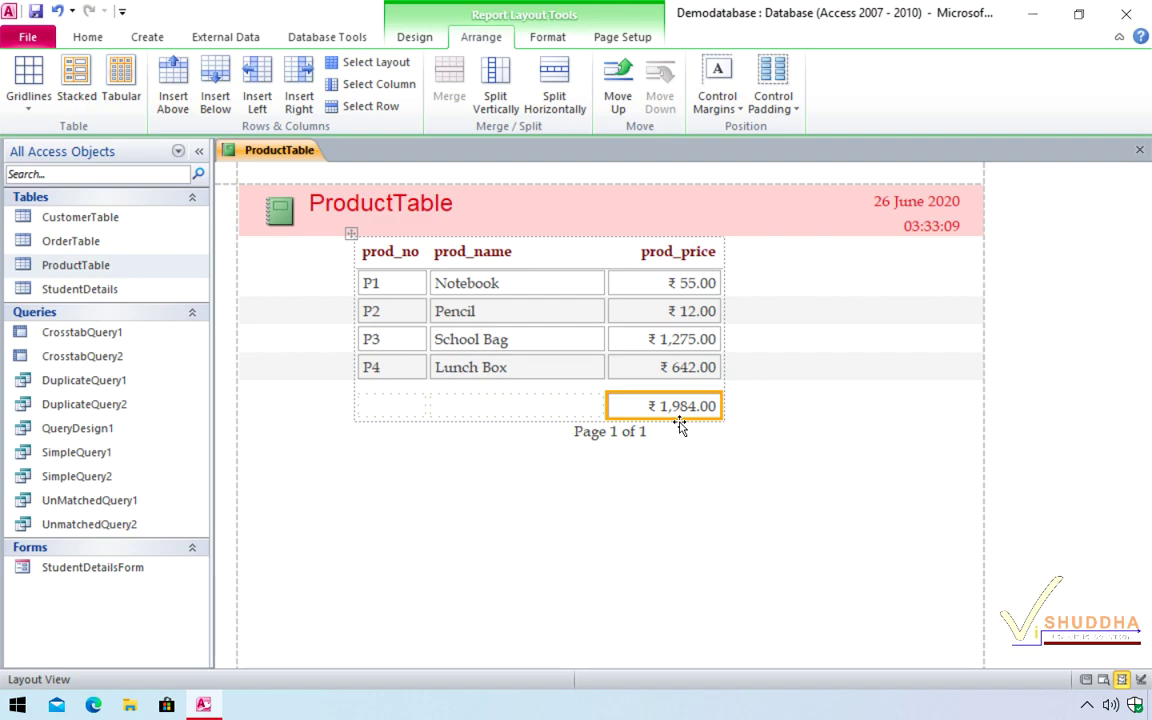
pyautogui.click(628, 440)
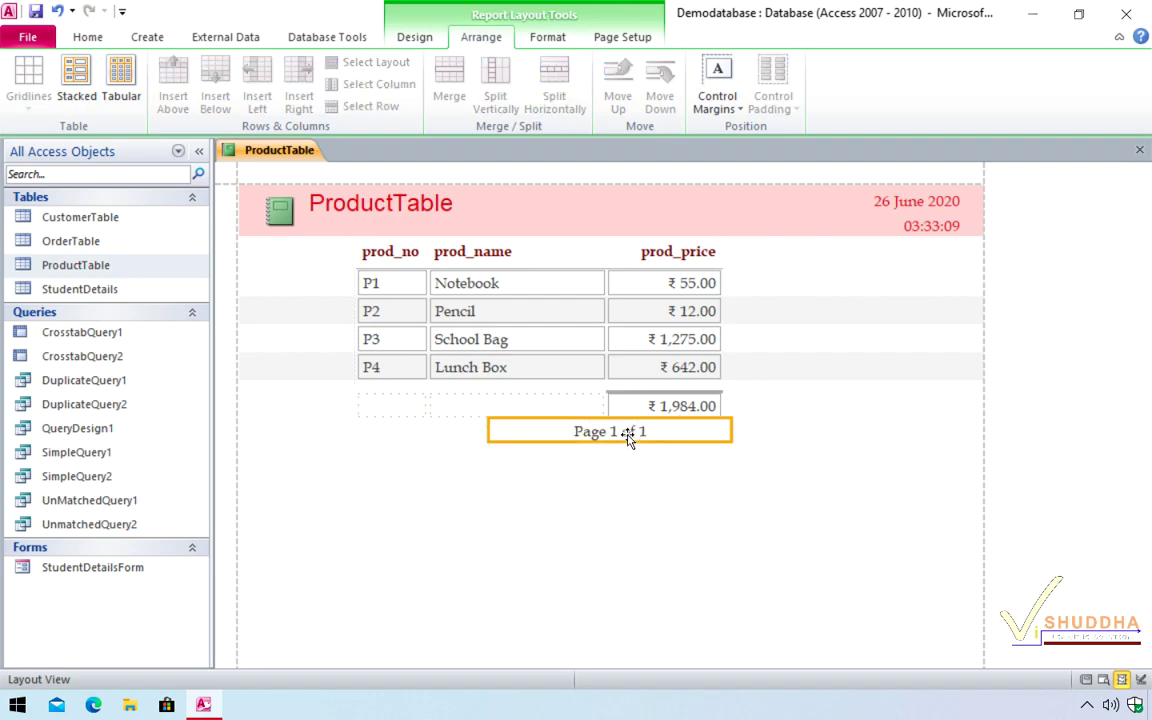
pyautogui.moveTo(628, 440); pyautogui.dragTo(612, 478)
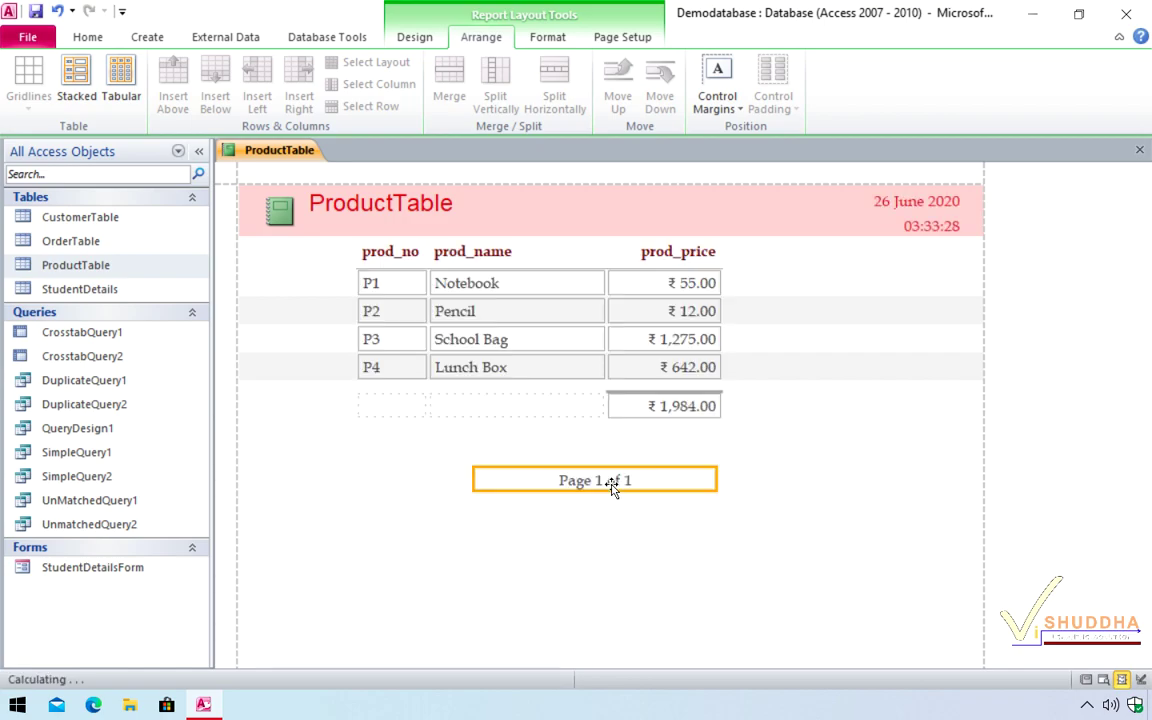
# Step: Select the complete table layout again and move it slightly further right to centre it on the page
pyautogui.click(558, 316)
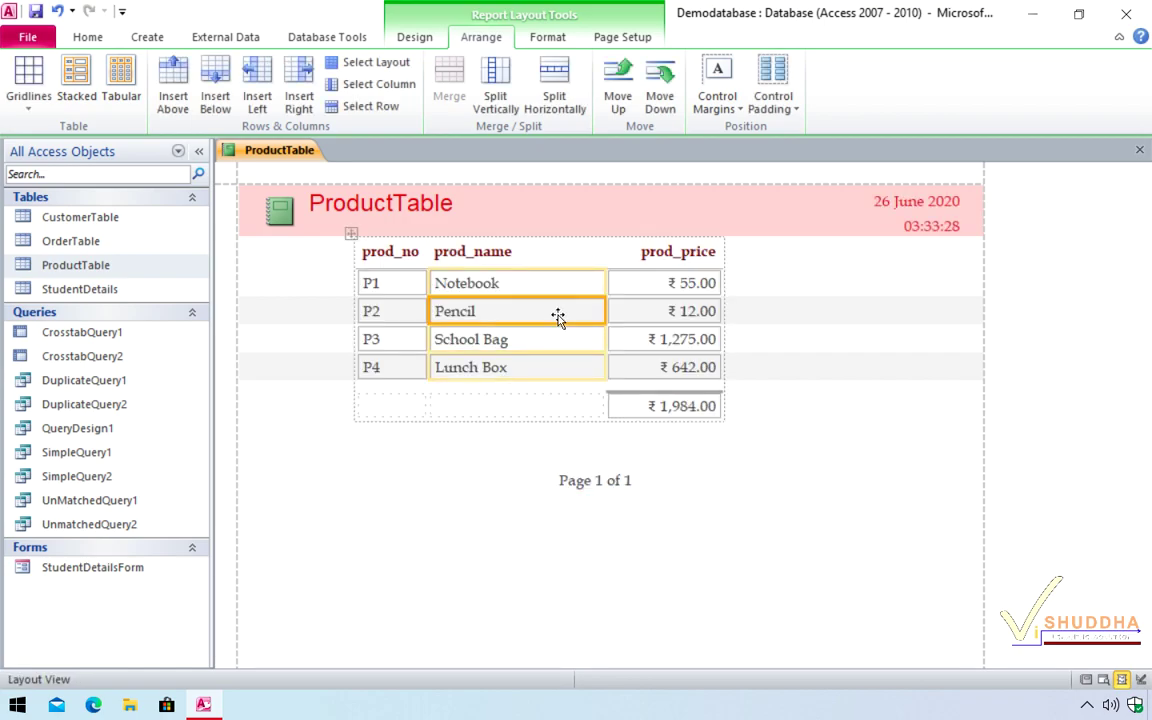
pyautogui.click(372, 62)
pyautogui.moveTo(558, 309); pyautogui.dragTo(605, 311)
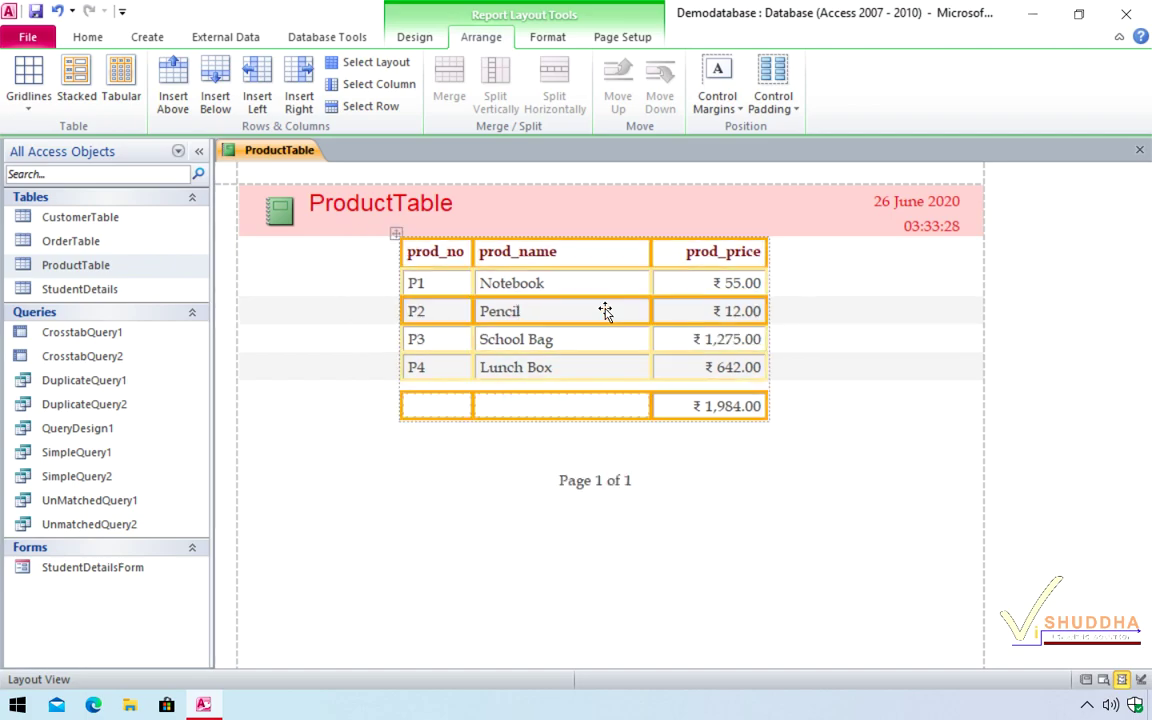
# Step: Centre-align the text of all the column headings in the heading row
pyautogui.click(600, 257)
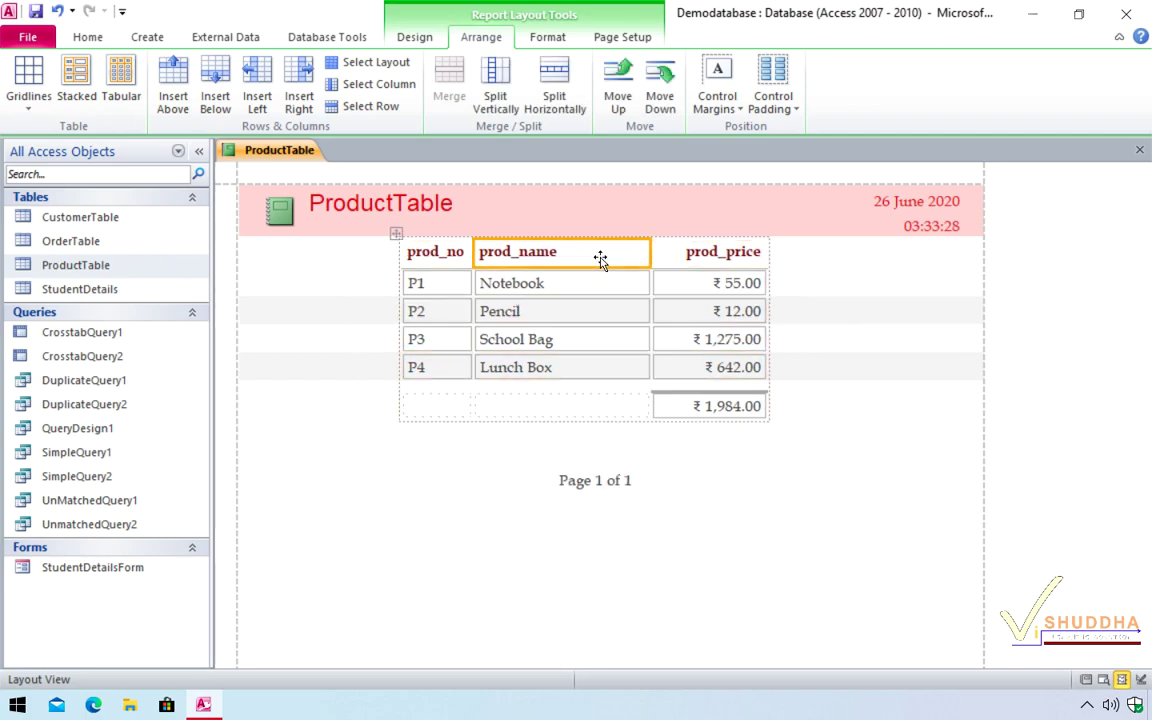
pyautogui.click(378, 116)
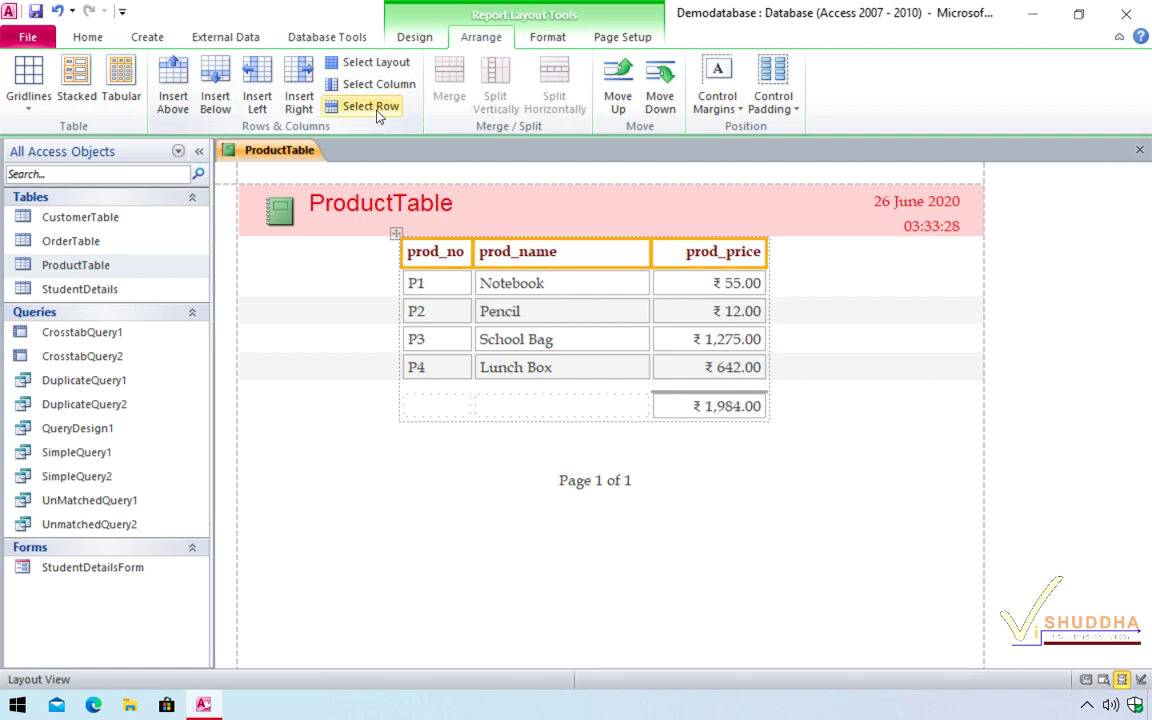
pyautogui.click(540, 40)
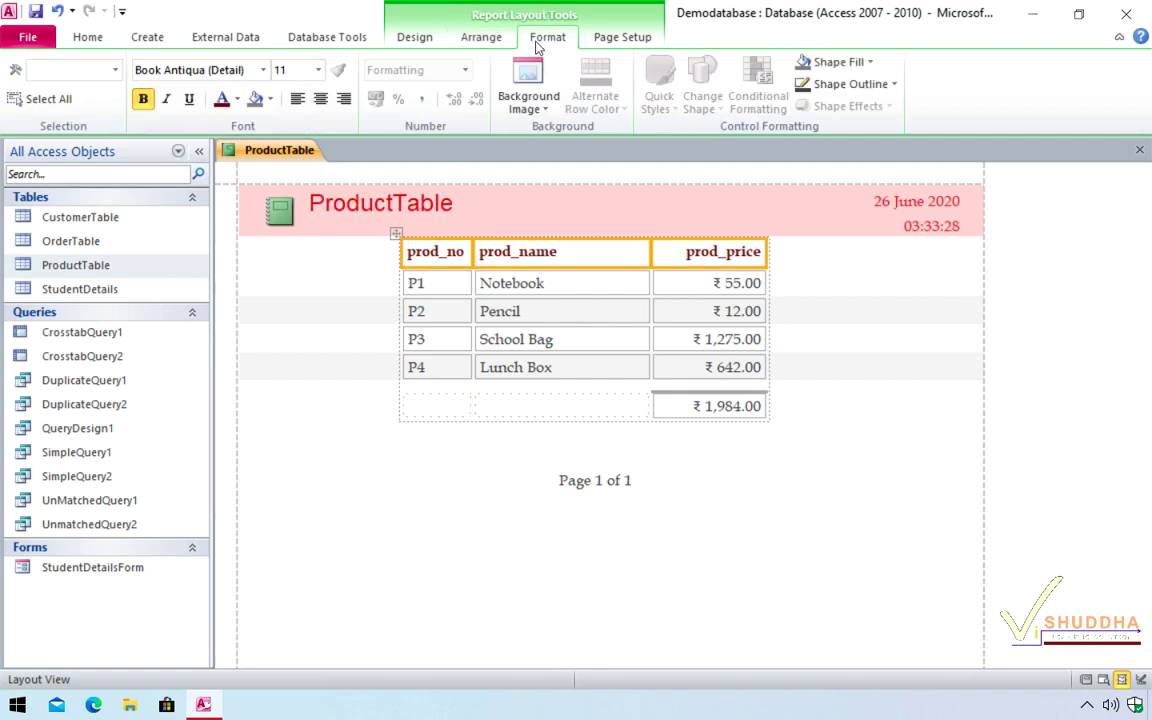
pyautogui.click(321, 99)
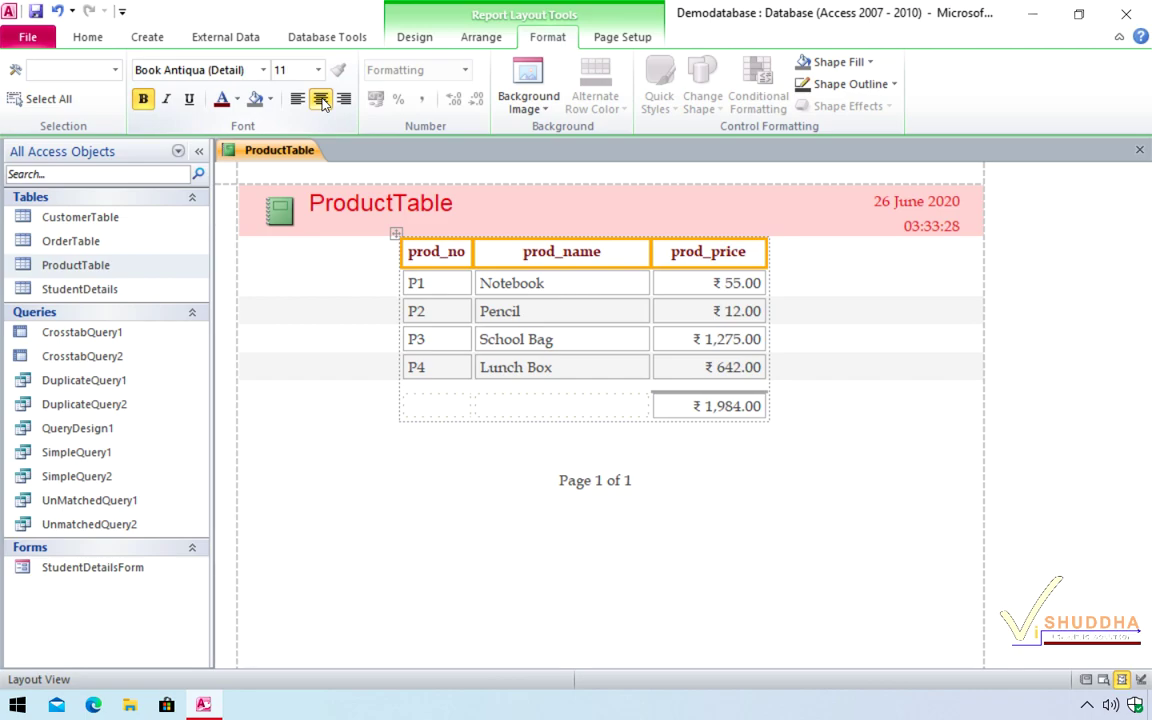
# Step: Set the report's paper size to A4 and apply the Normal page margins
pyautogui.click(607, 40)
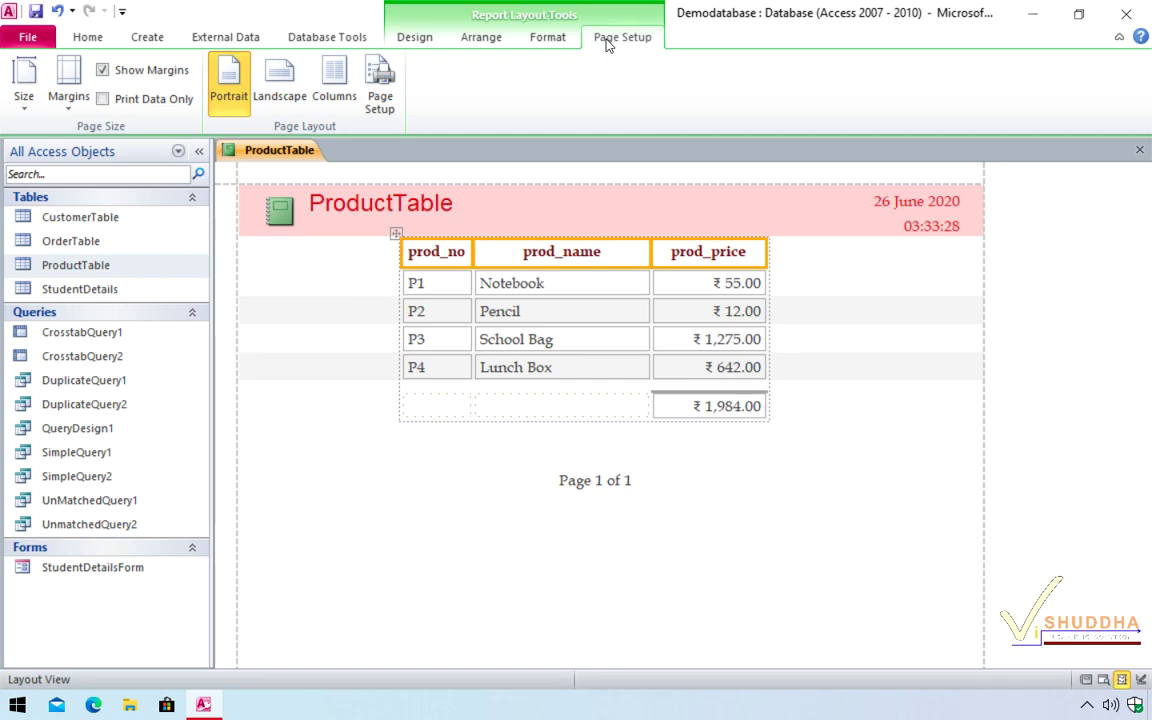
pyautogui.click(30, 105)
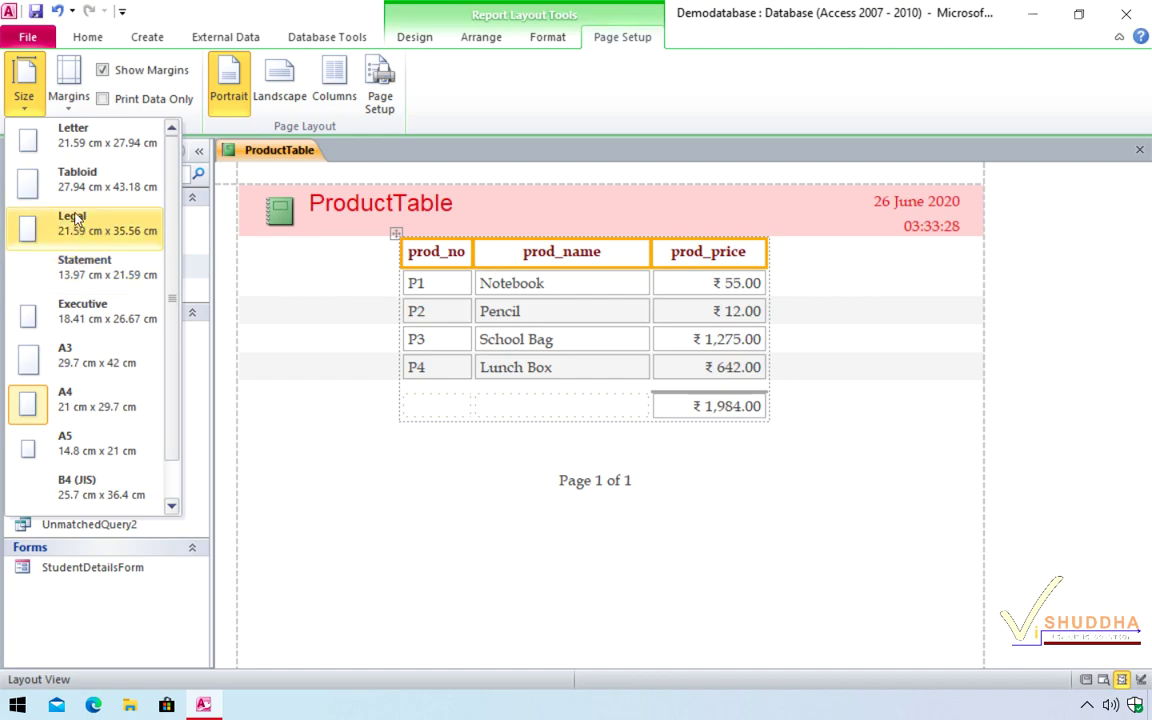
pyautogui.click(100, 420)
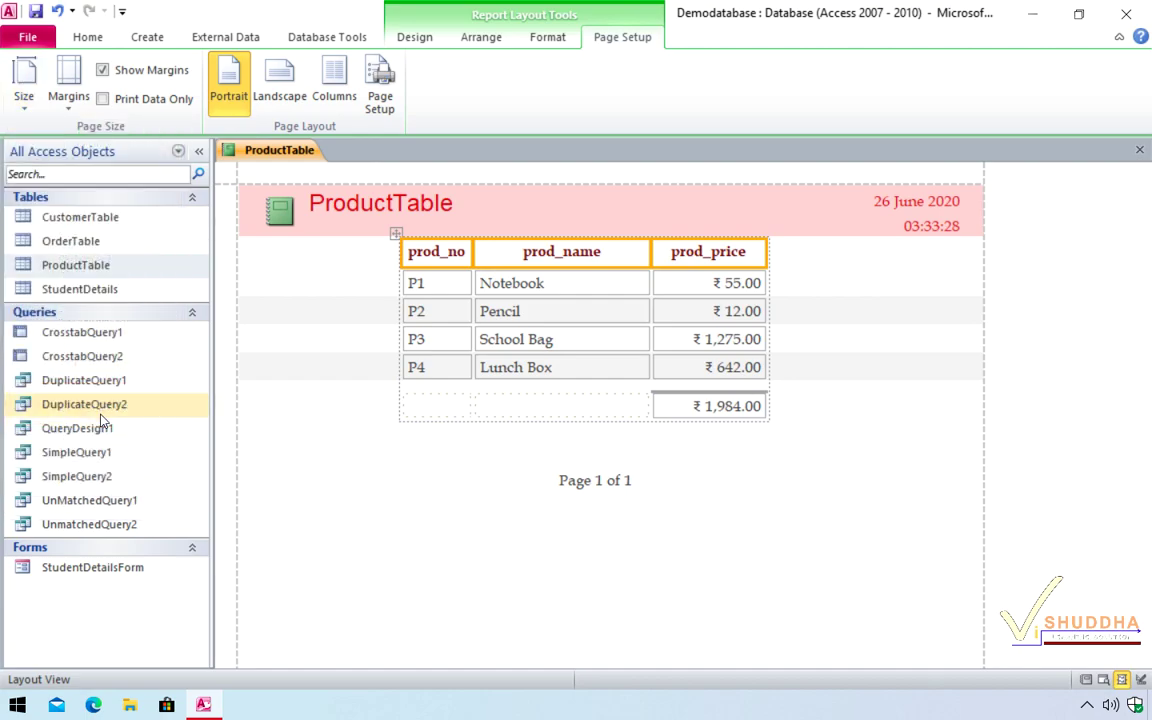
pyautogui.click(68, 95)
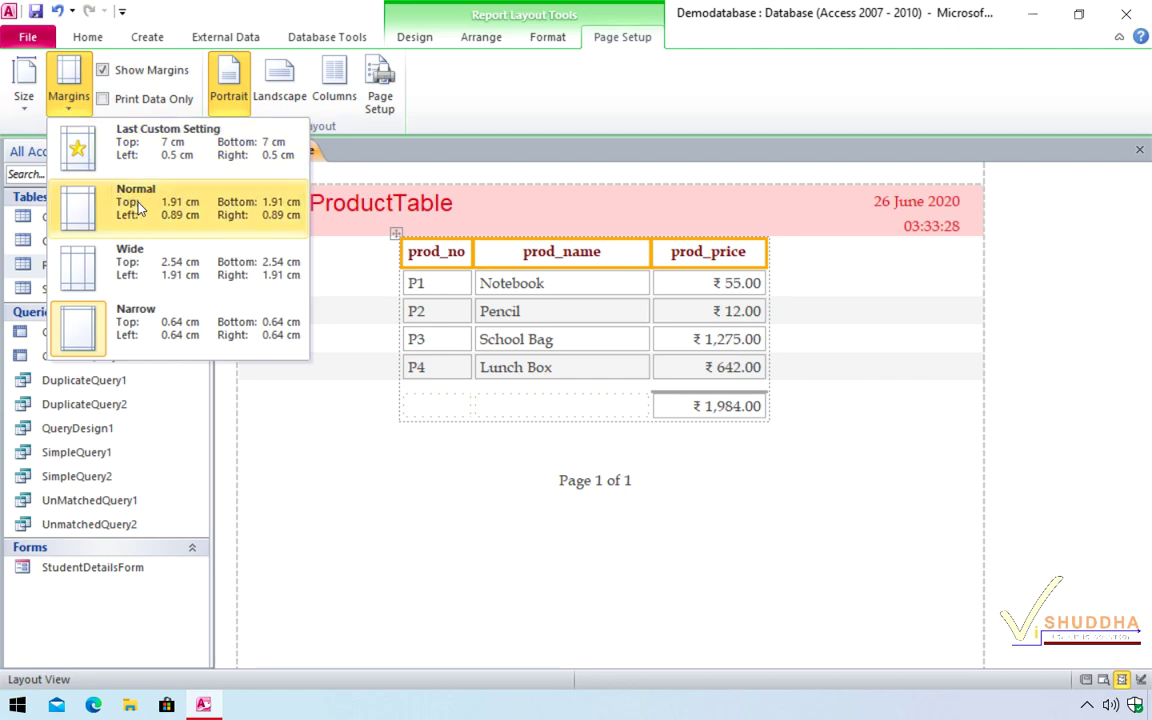
pyautogui.click(213, 214)
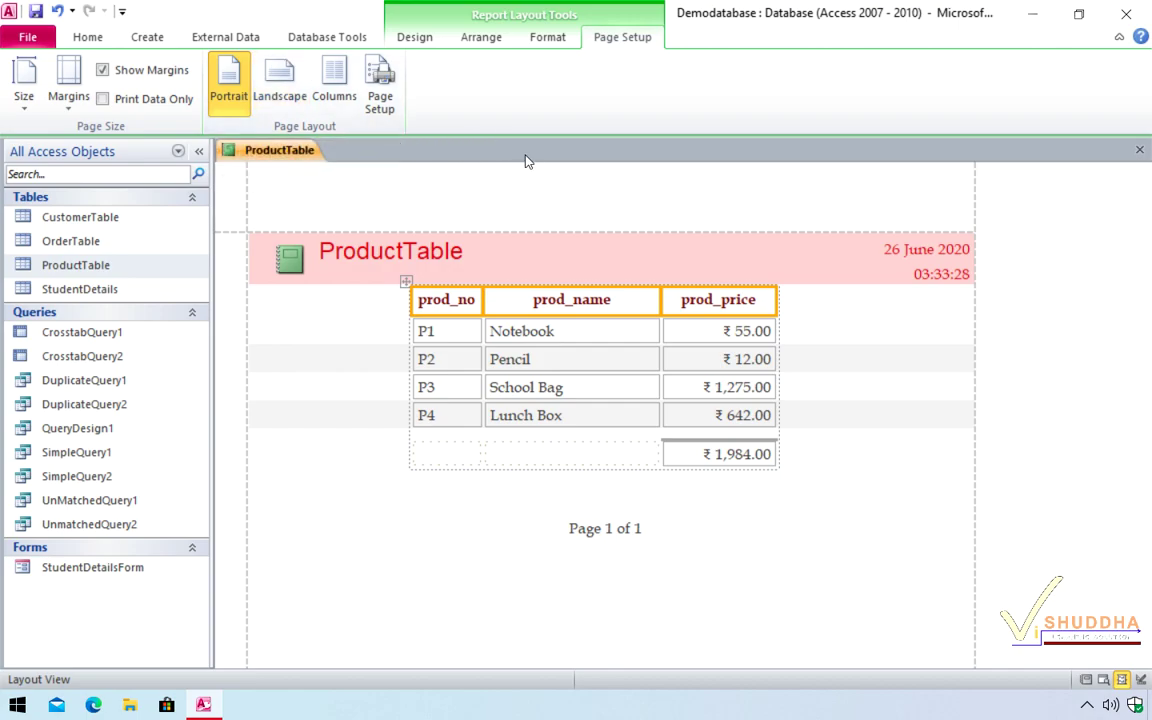
# Step: Save the report under the name SimpleReport and display it in Report View
pyautogui.click(408, 38)
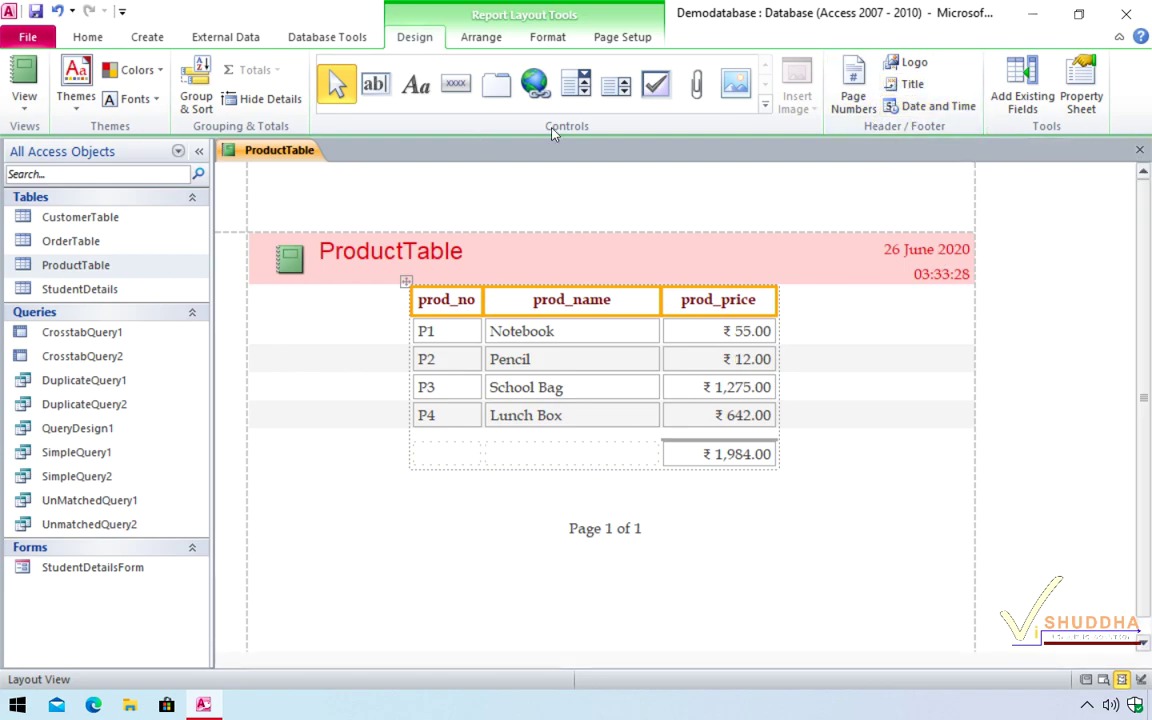
pyautogui.hotkey('ctrl', 's')
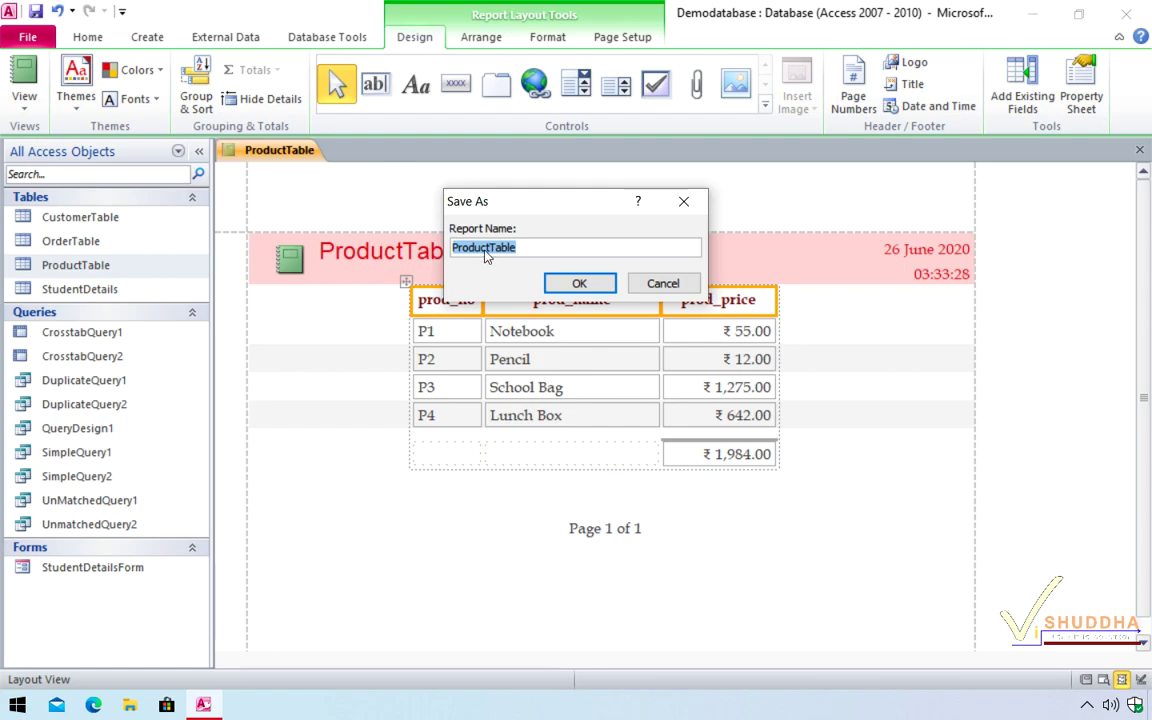
pyautogui.write('SimpleReport')
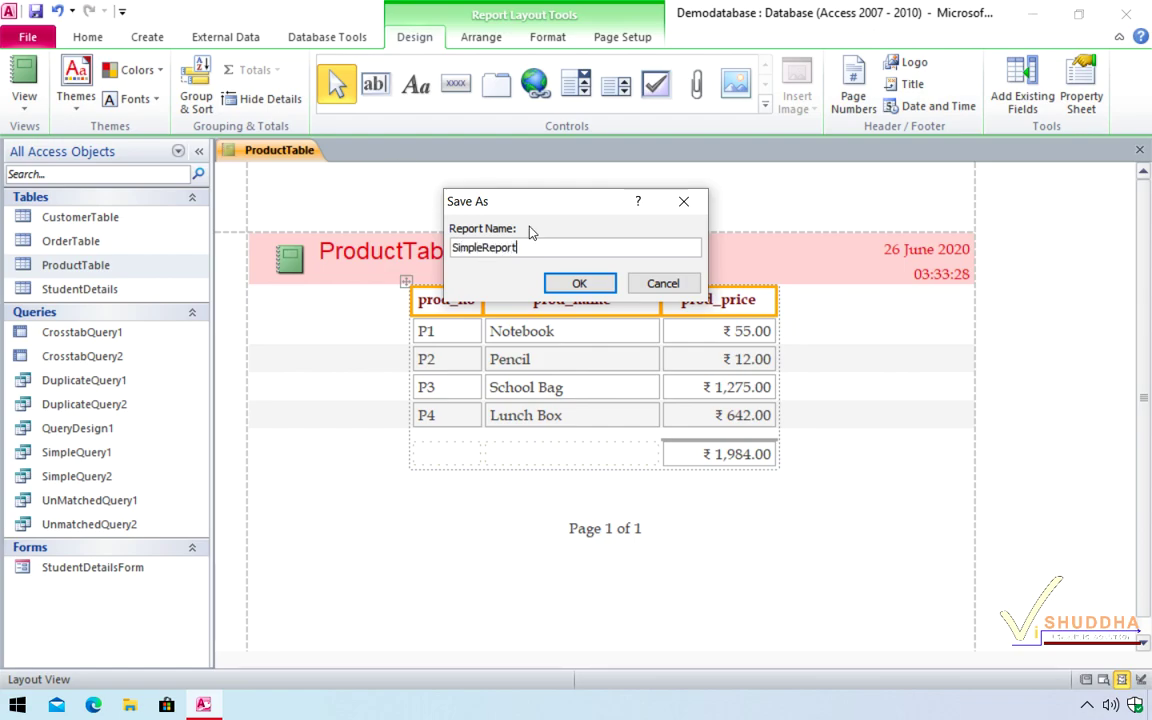
pyautogui.click(567, 281)
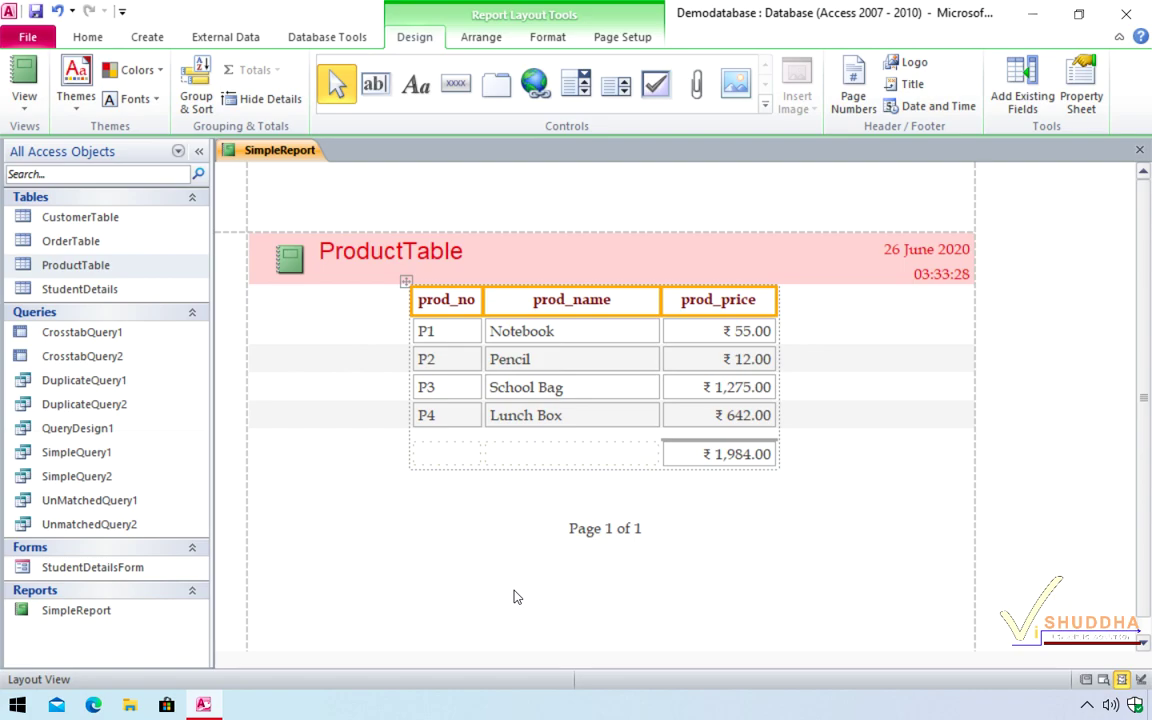
pyautogui.click(30, 116)
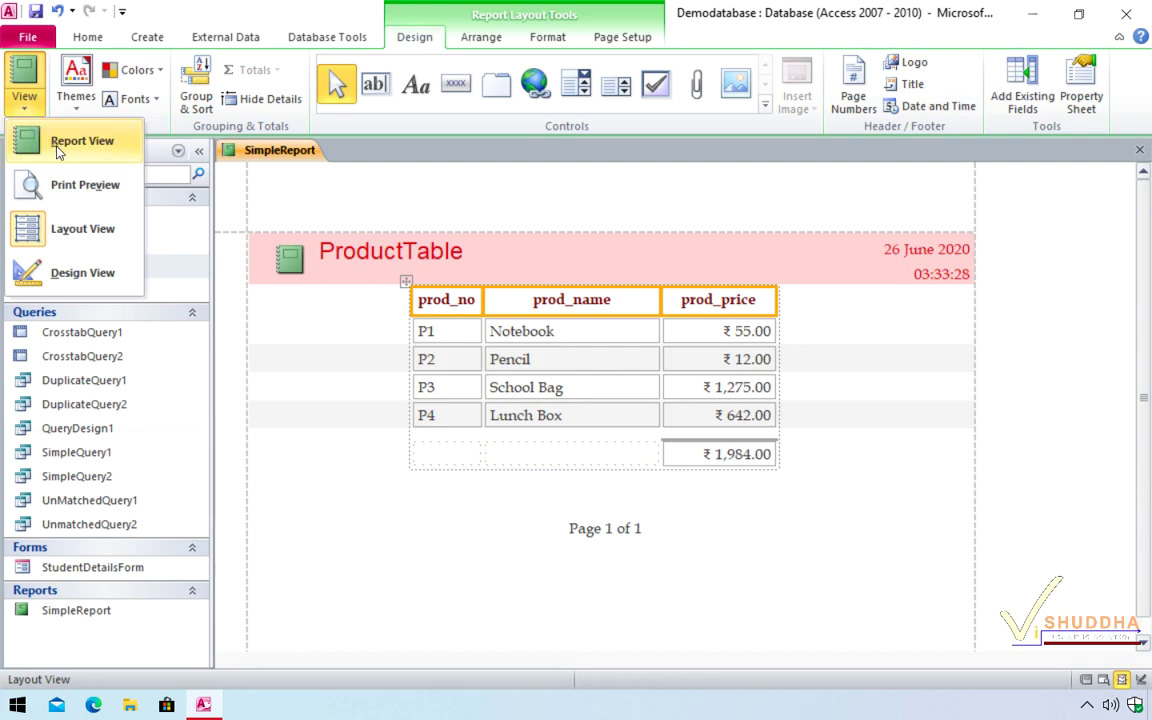
pyautogui.click(58, 145)
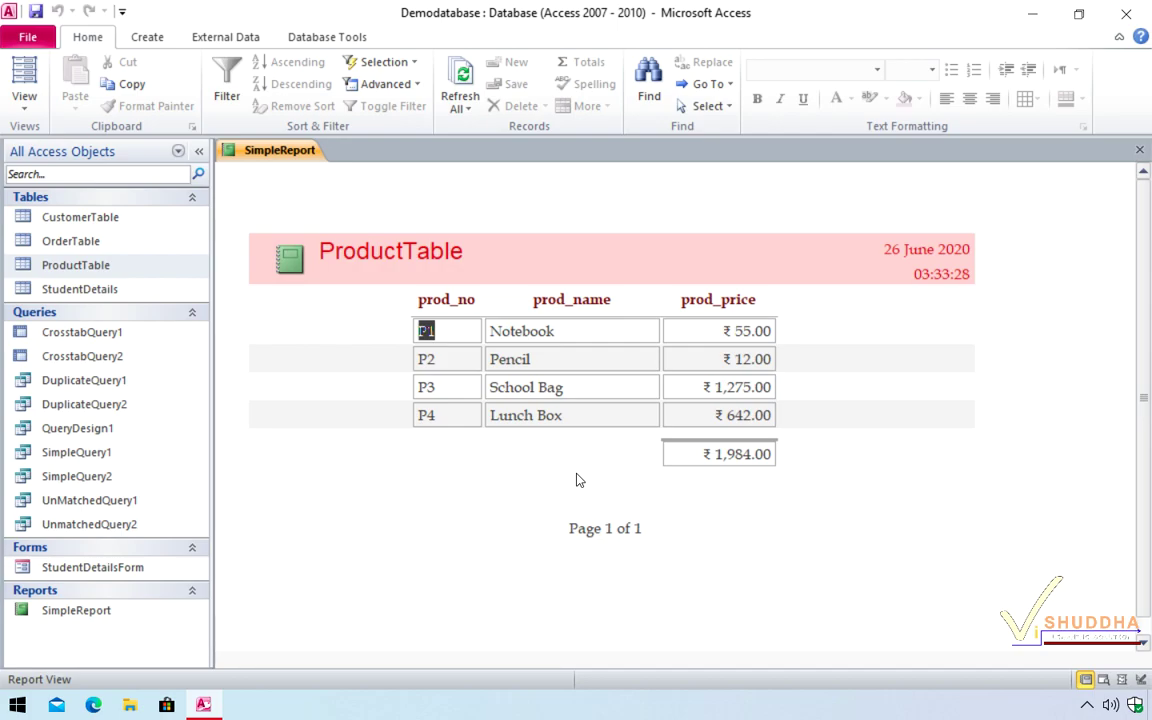
# Step: Check SimpleReport in Print Preview with the whole page in view, and close both the preview and the report
pyautogui.click(100, 614)
pyautogui.rightClick(100, 614)
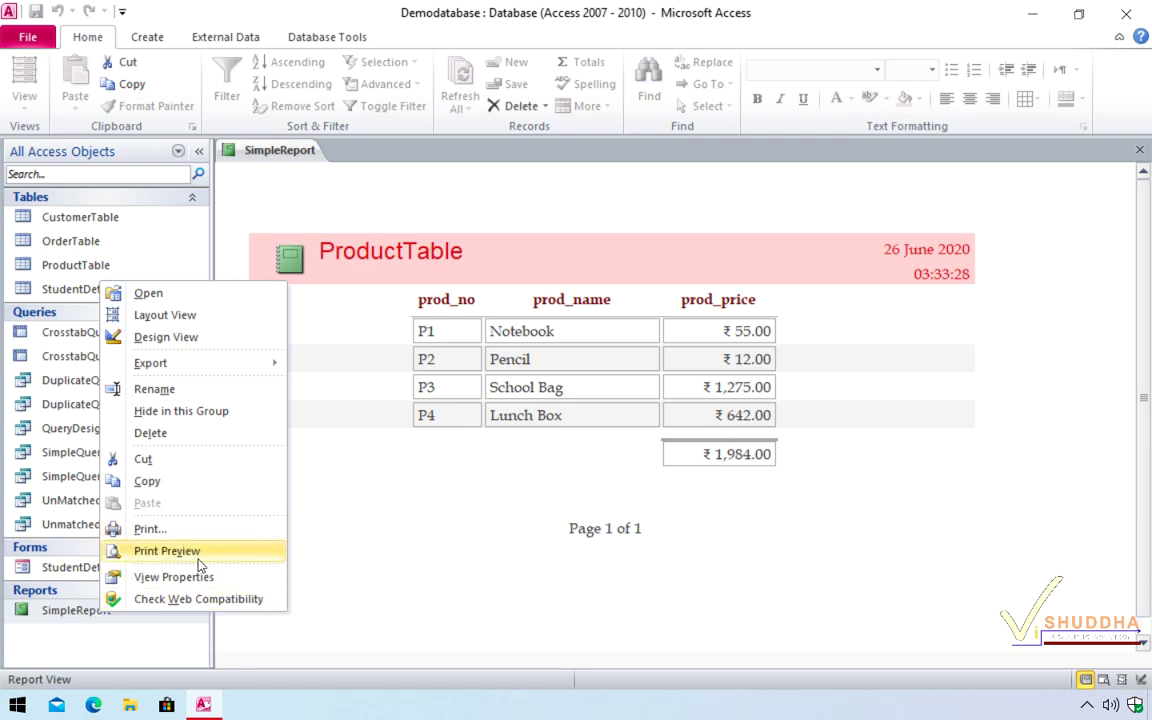
pyautogui.click(180, 551)
pyautogui.click(1023, 679)
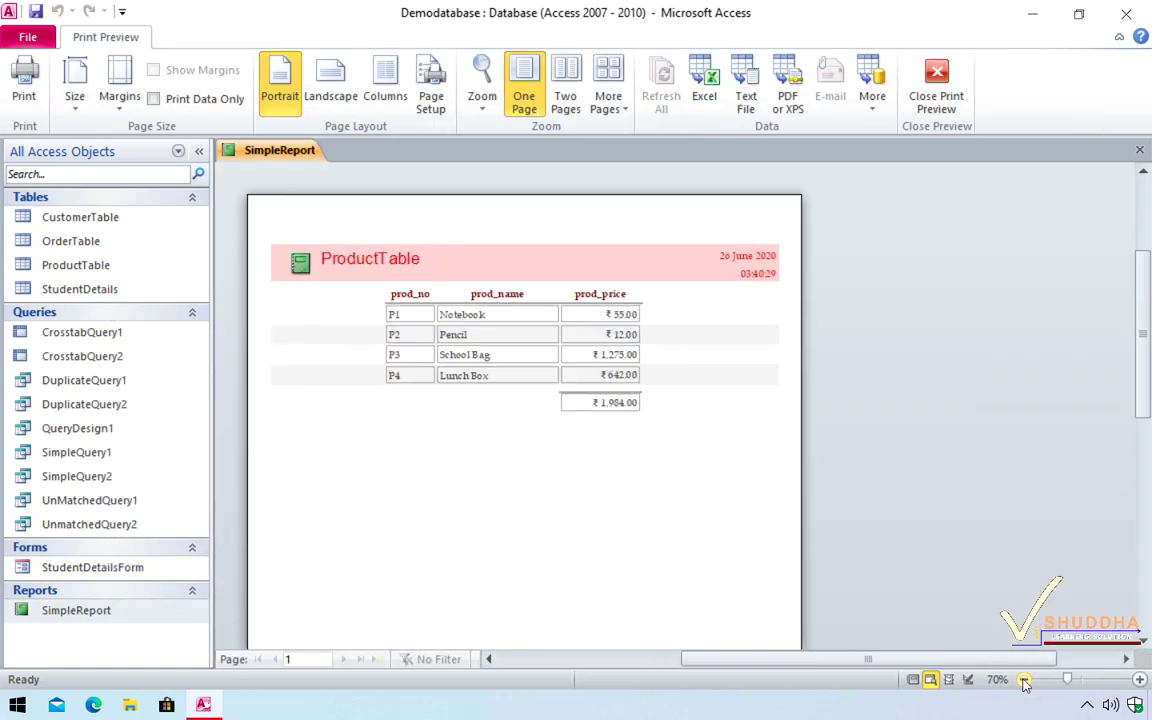
pyautogui.click(1023, 679)
pyautogui.click(1023, 679)
pyautogui.click(465, 465)
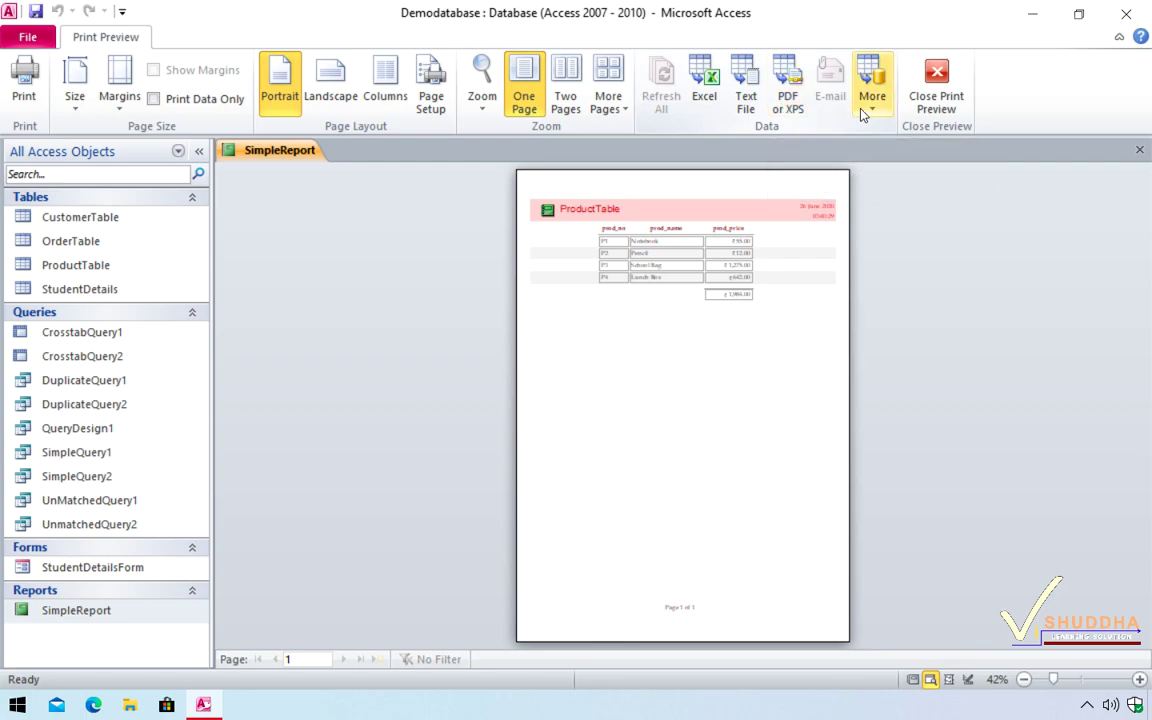
pyautogui.click(925, 95)
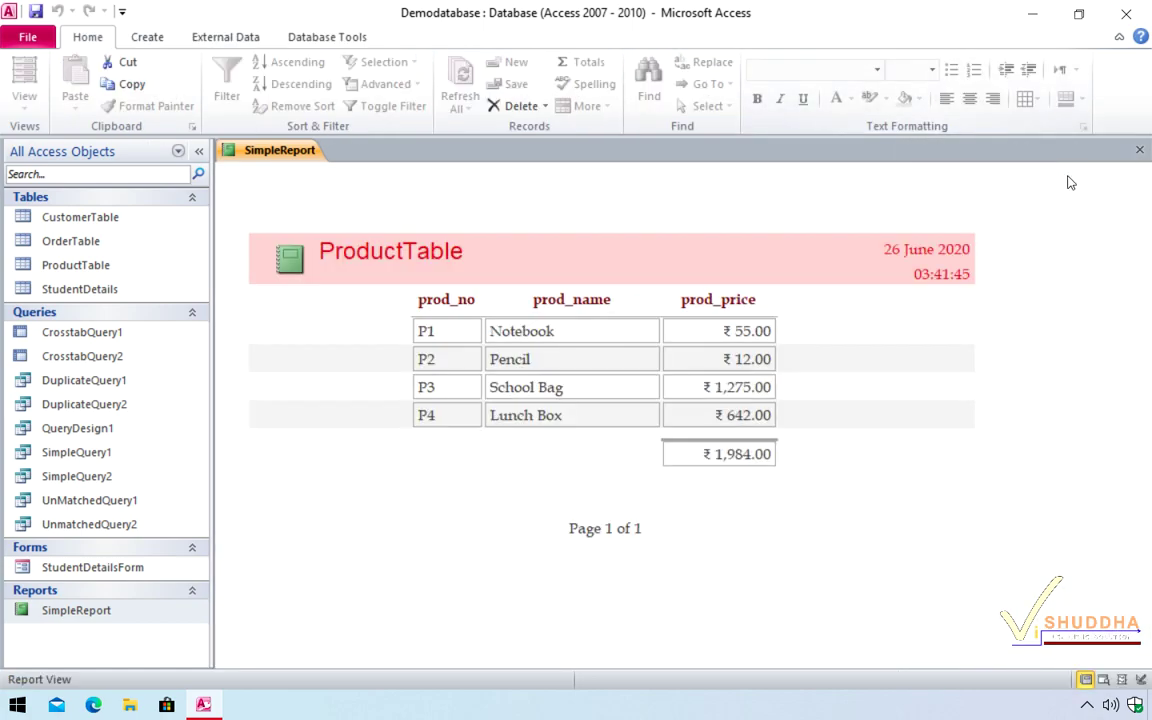
pyautogui.click(1139, 150)
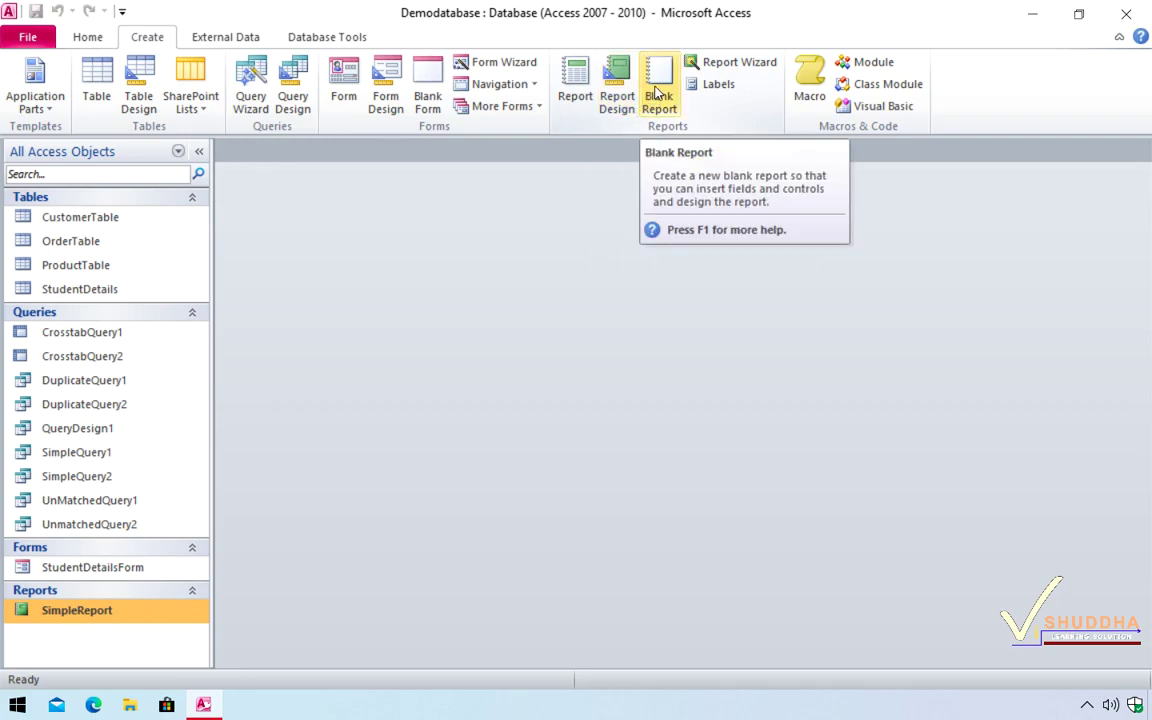
# Step: Create a blank report and add the cust_name field from CustomerTable as its first column
pyautogui.click(655, 90)
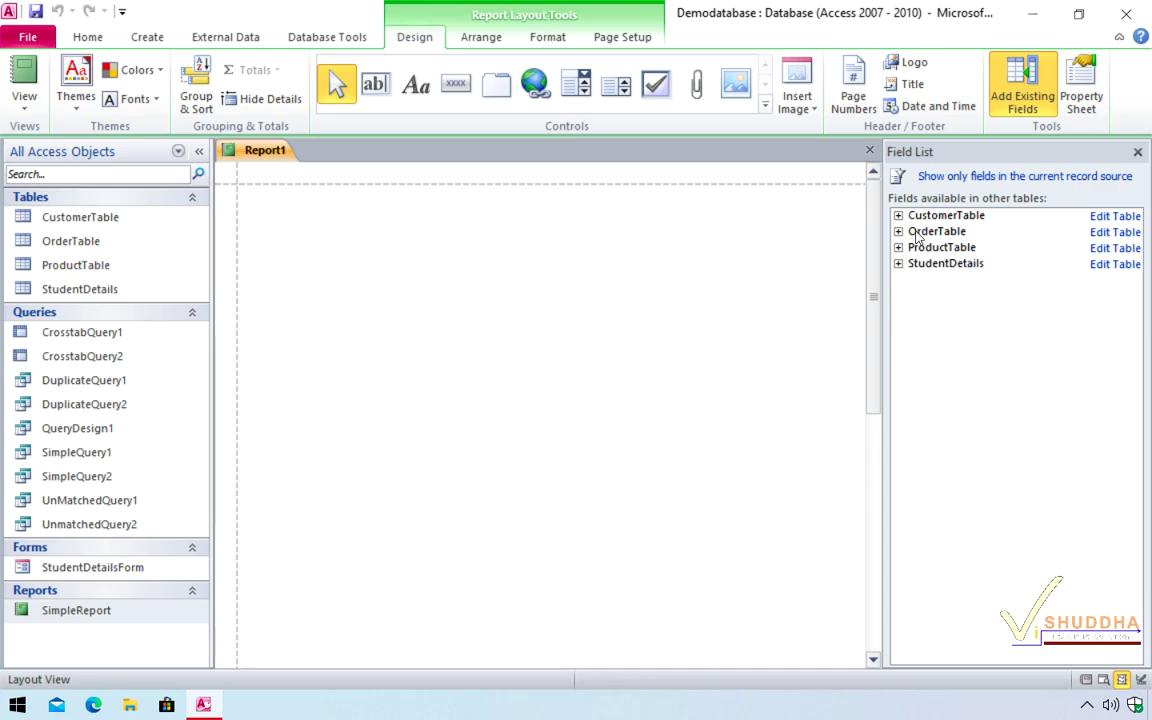
pyautogui.click(898, 216)
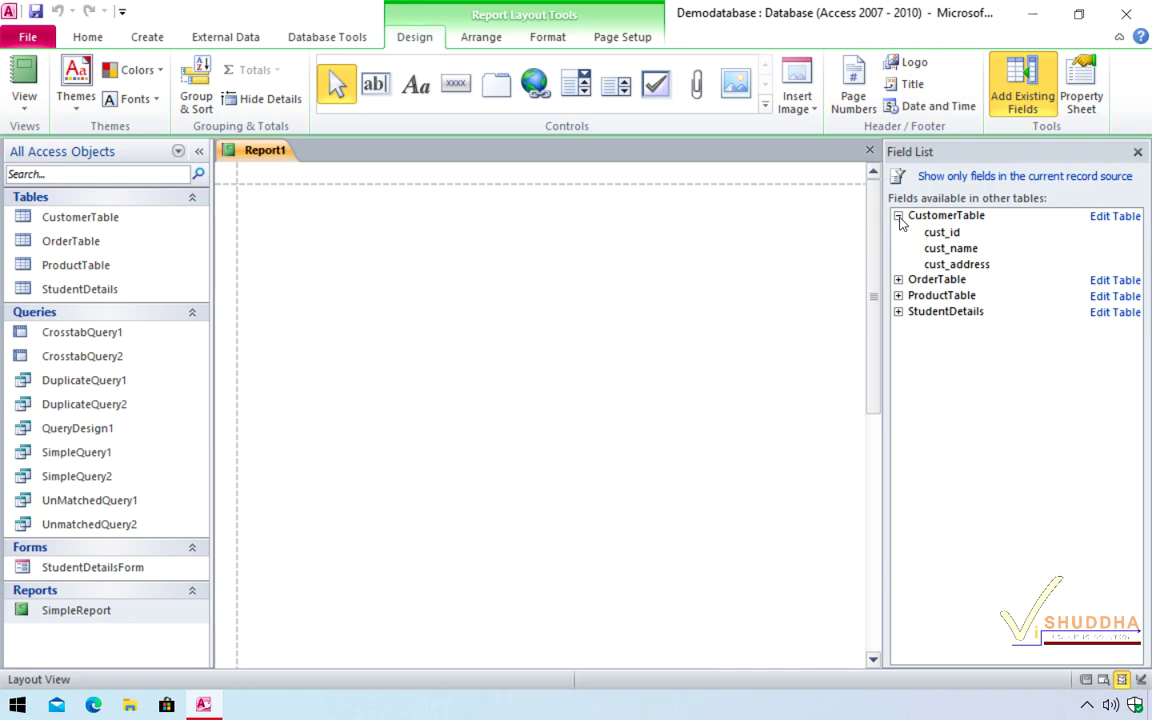
pyautogui.moveTo(946, 248); pyautogui.dragTo(307, 204)
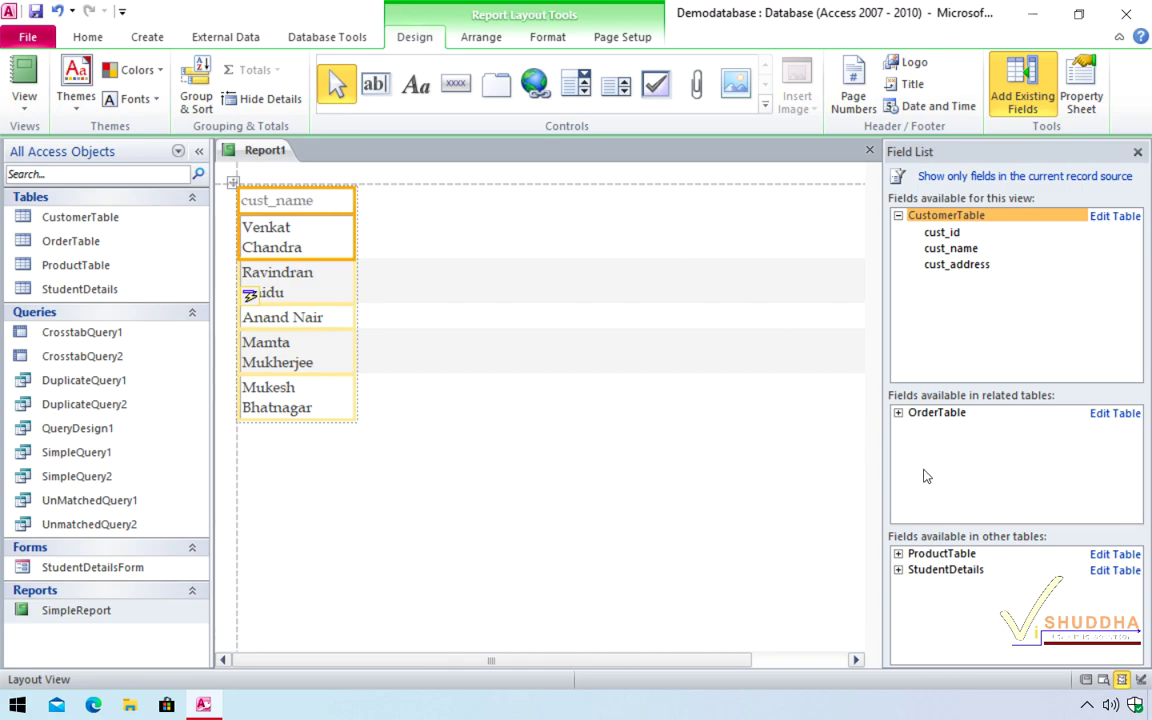
pyautogui.click(898, 555)
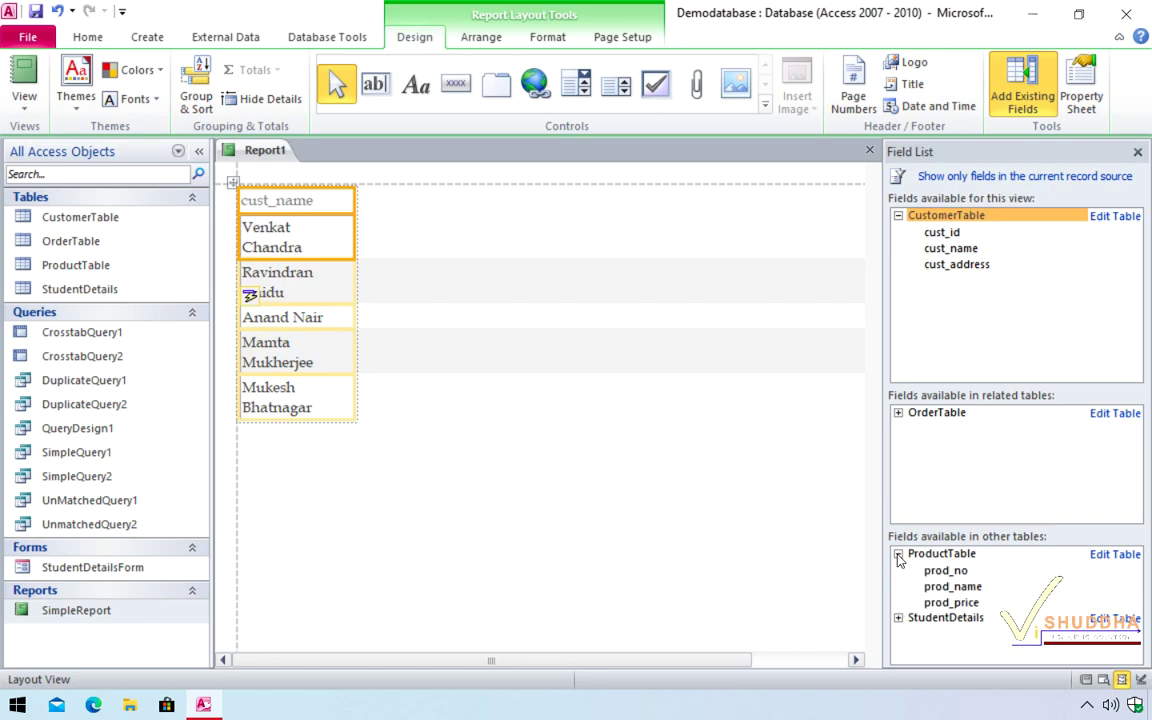
pyautogui.click(943, 592)
pyautogui.moveTo(943, 592); pyautogui.dragTo(450, 214)
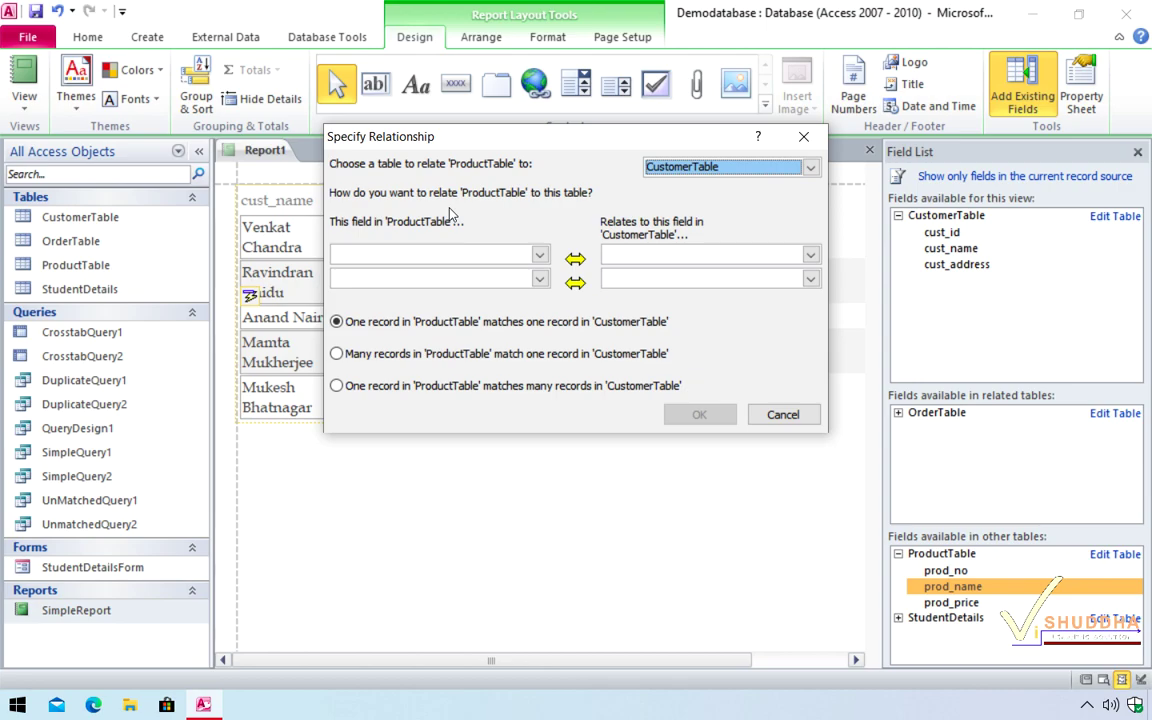
pyautogui.click(779, 412)
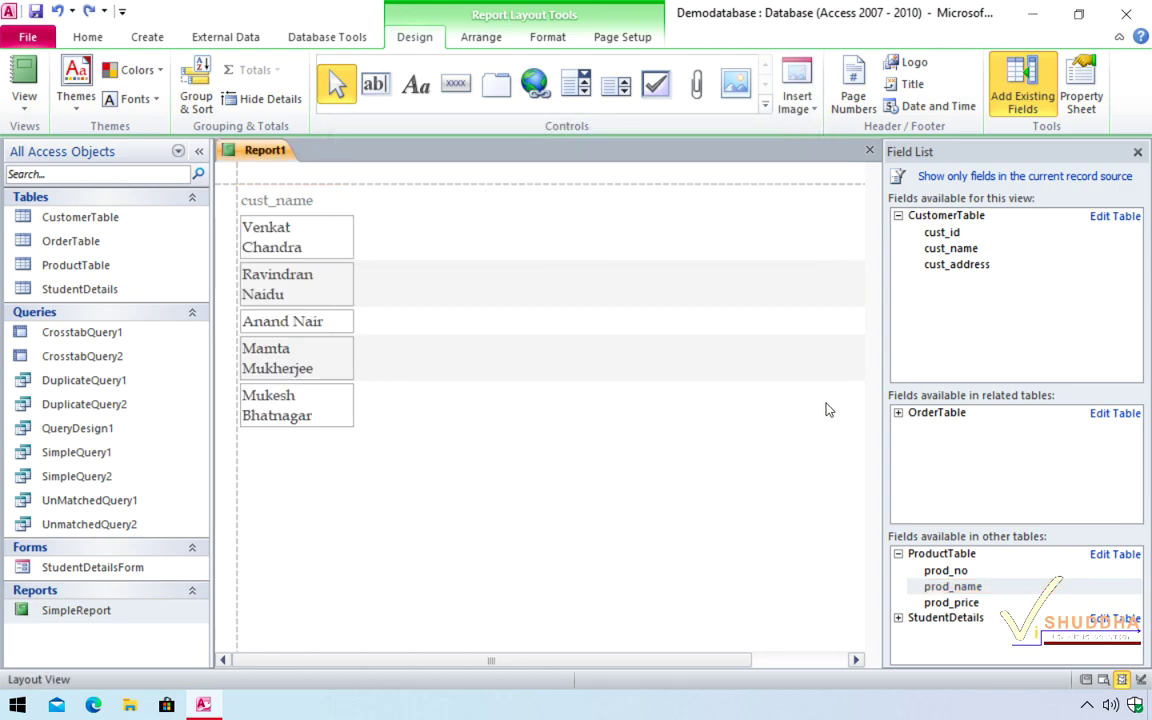
# Step: Add the order_no field from the related OrderTable beside the cust_name column
pyautogui.click(899, 414)
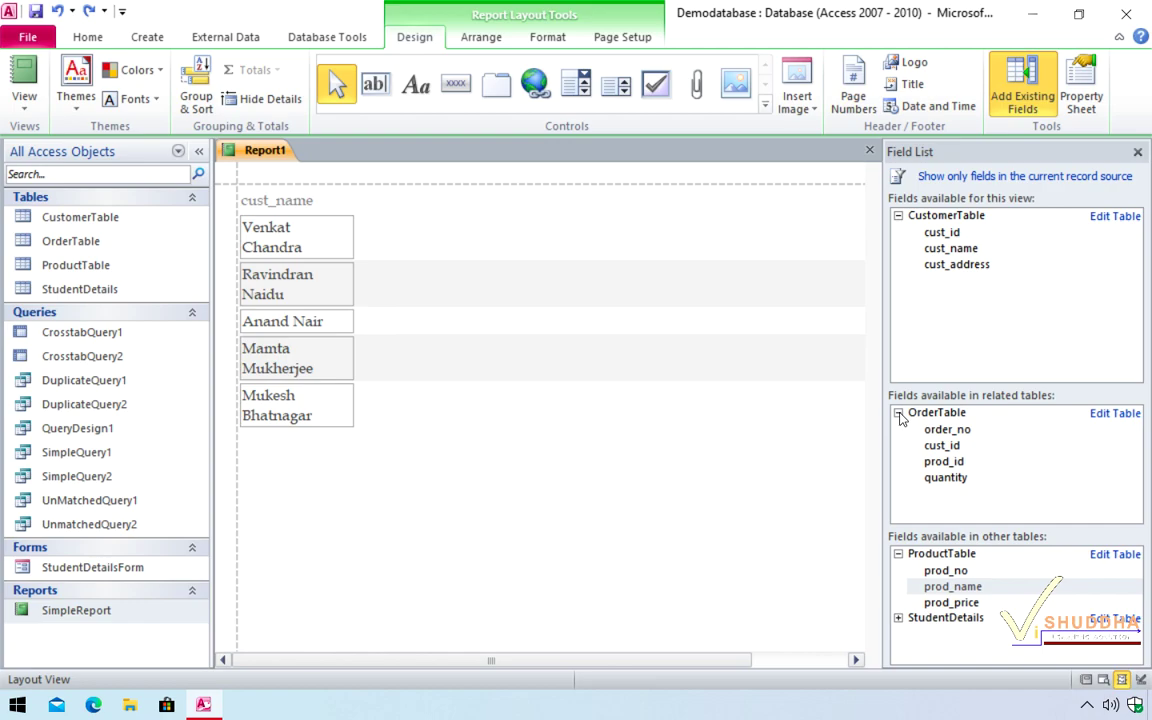
pyautogui.moveTo(938, 429); pyautogui.dragTo(466, 226)
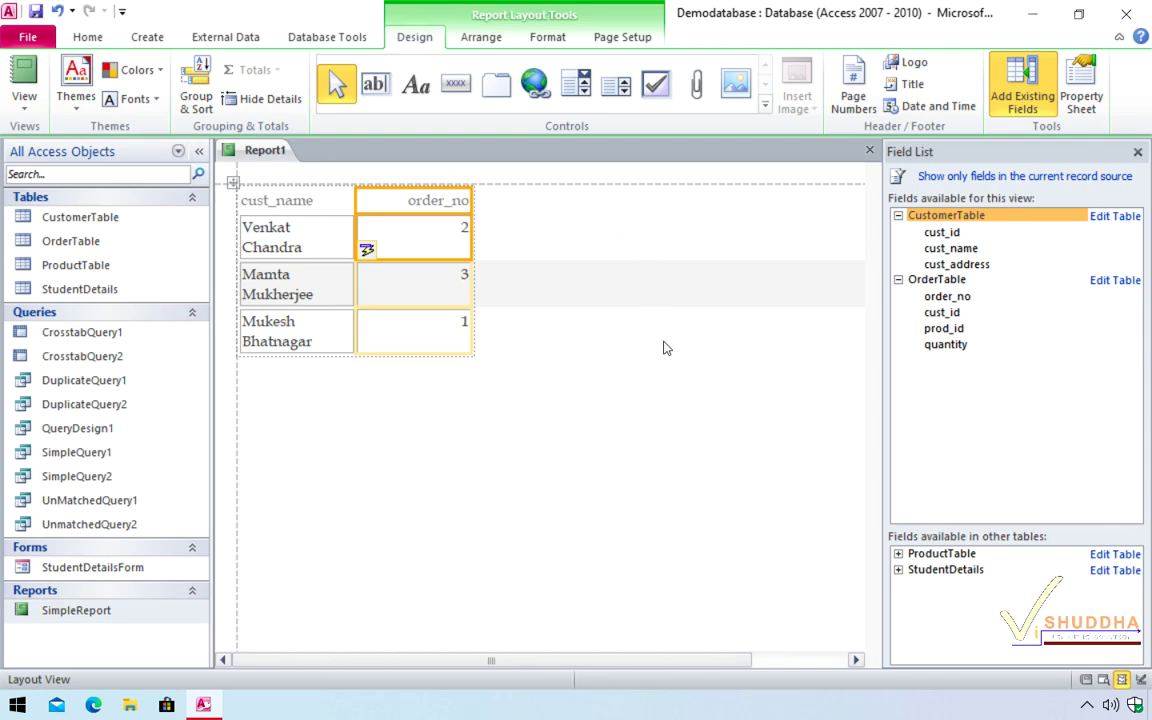
# Step: Insert a page number in Page N format in the page footer with left alignment, and select it
pyautogui.click(855, 88)
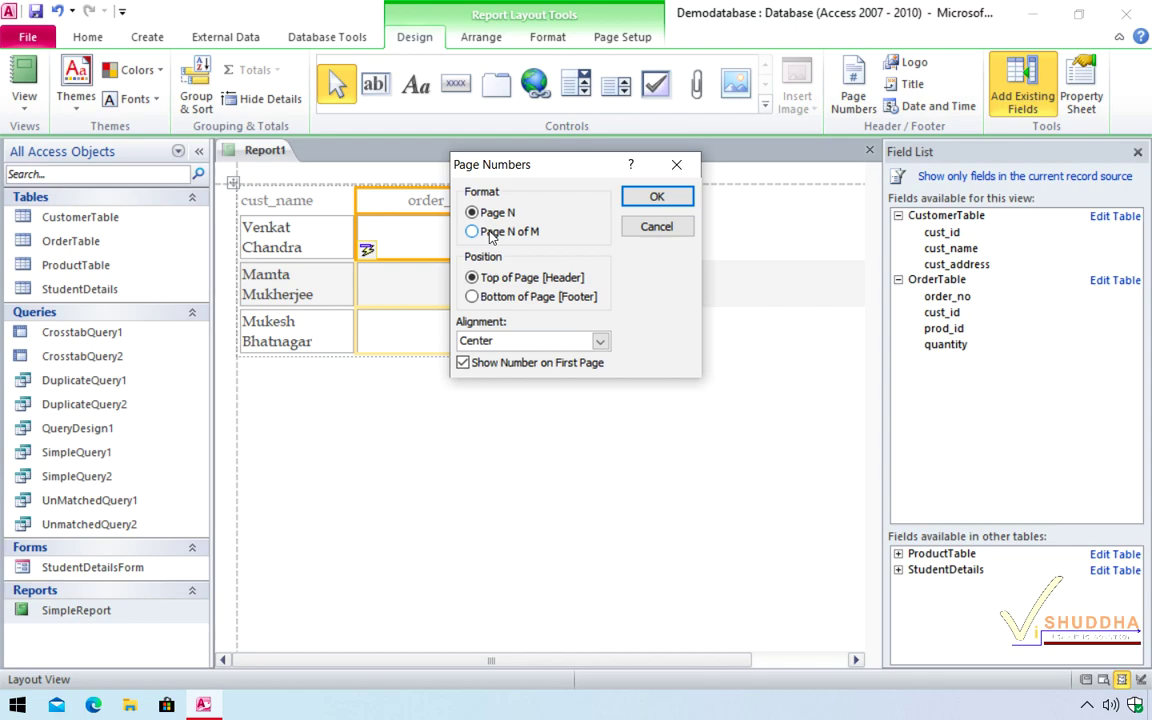
pyautogui.click(489, 300)
pyautogui.click(600, 342)
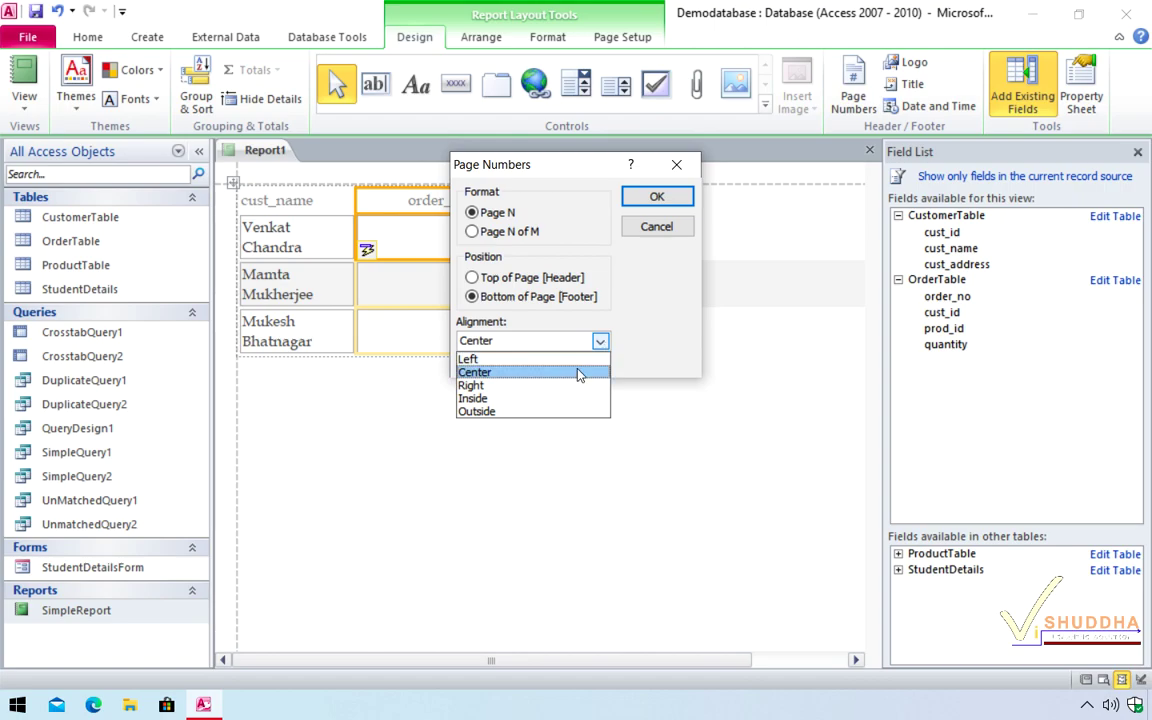
pyautogui.click(585, 359)
pyautogui.click(656, 198)
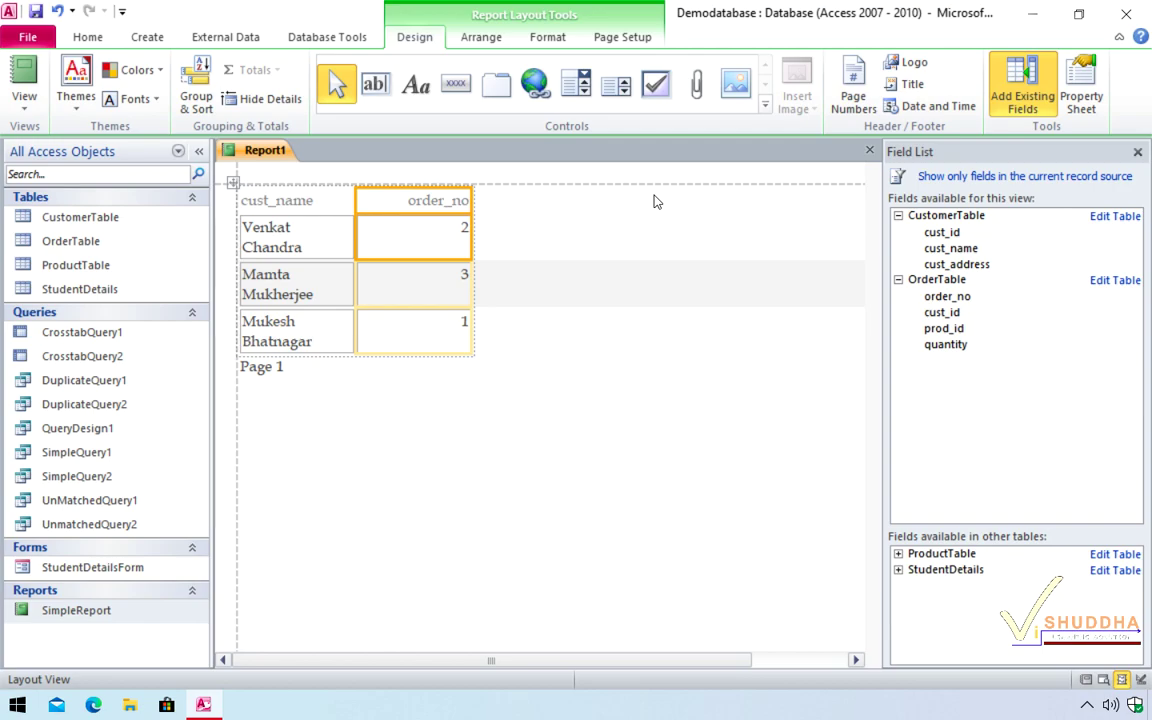
pyautogui.click(272, 372)
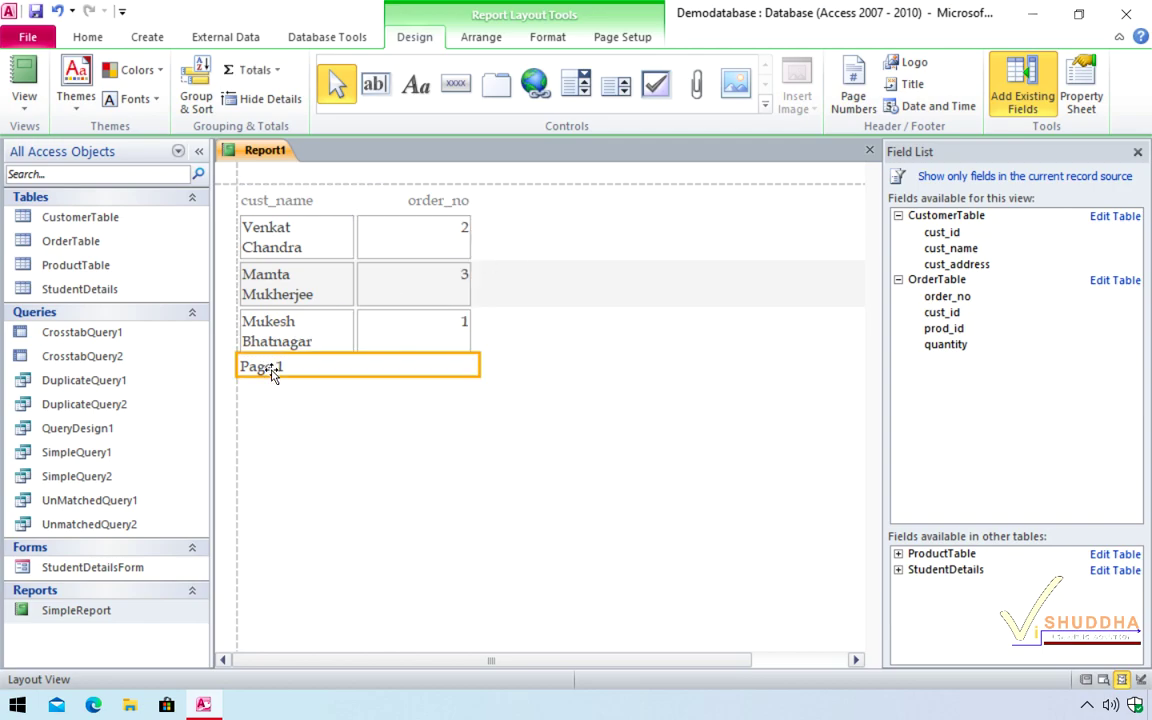
# Step: Add a title to the report header reading "Blank Report"
pyautogui.click(912, 84)
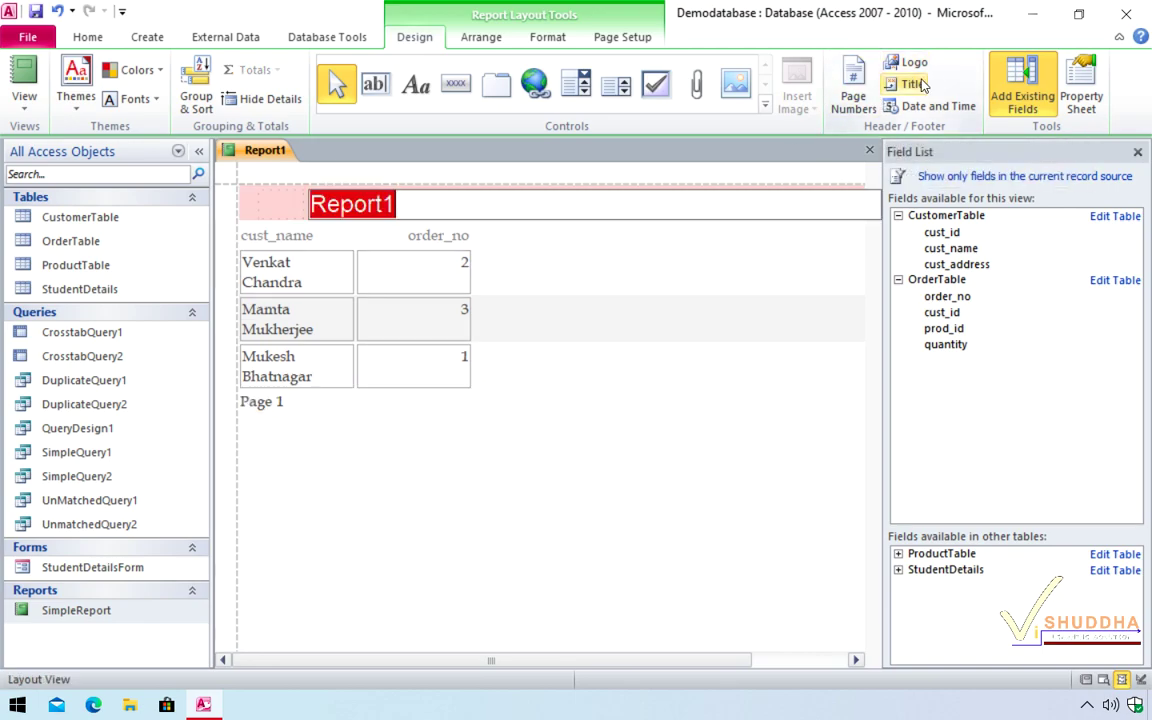
pyautogui.write('Blan')
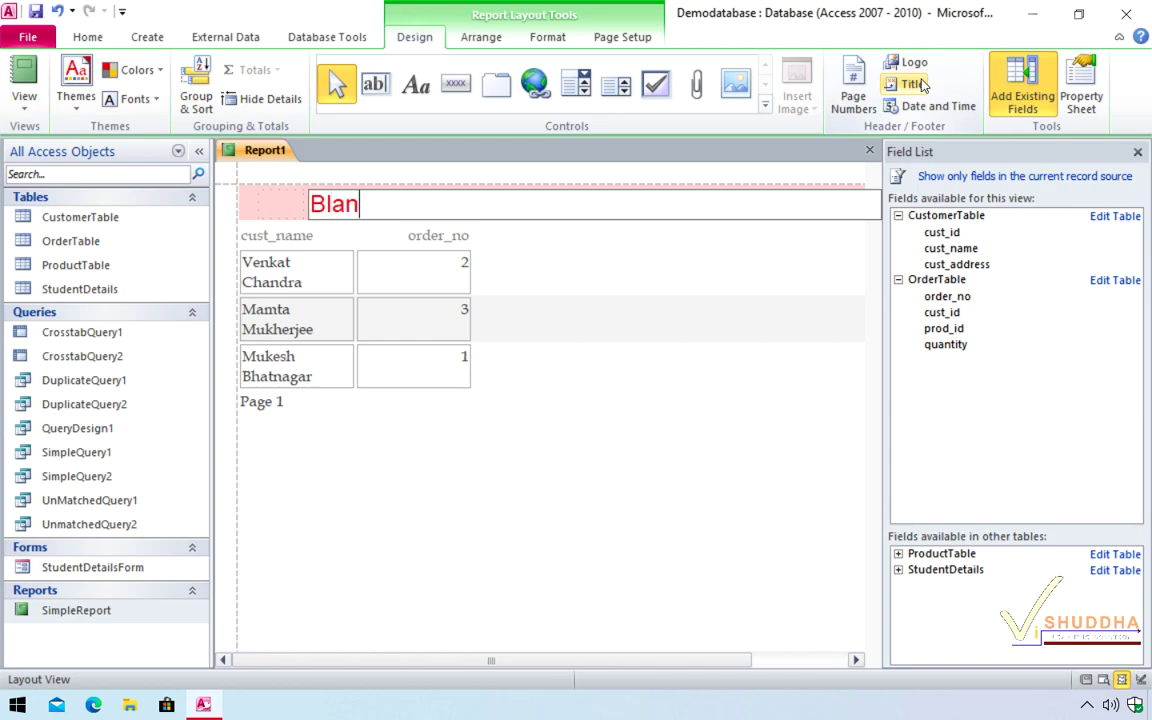
pyautogui.write('k Report')
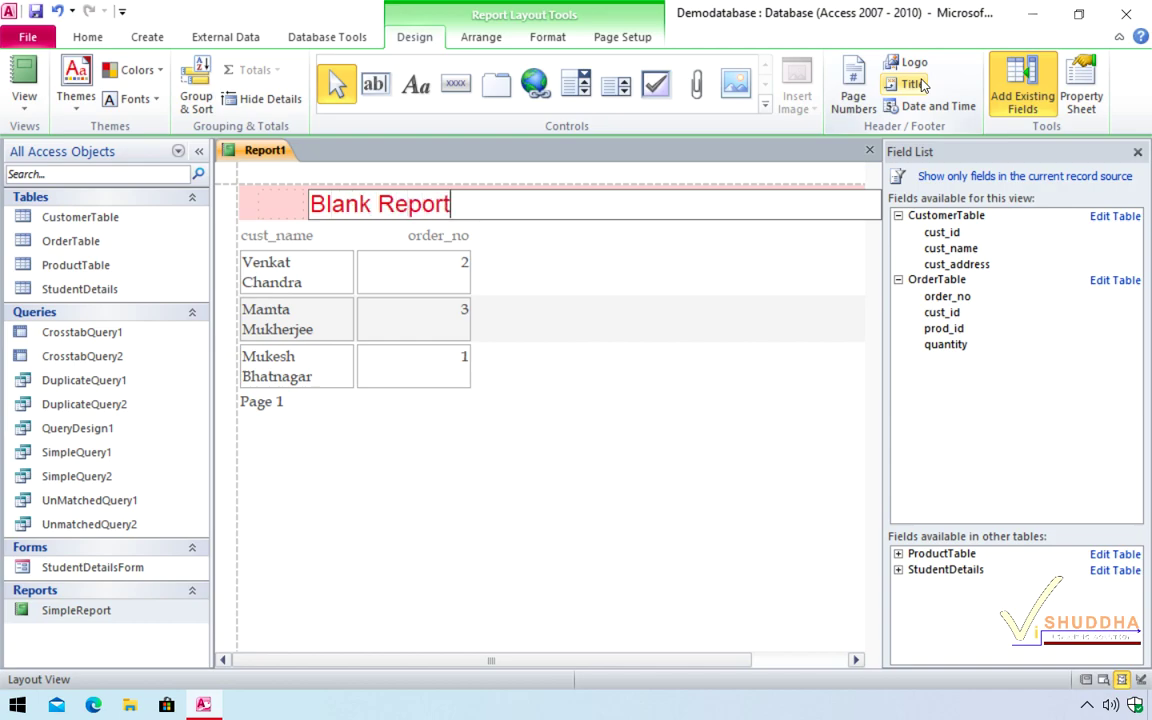
pyautogui.press('Return')
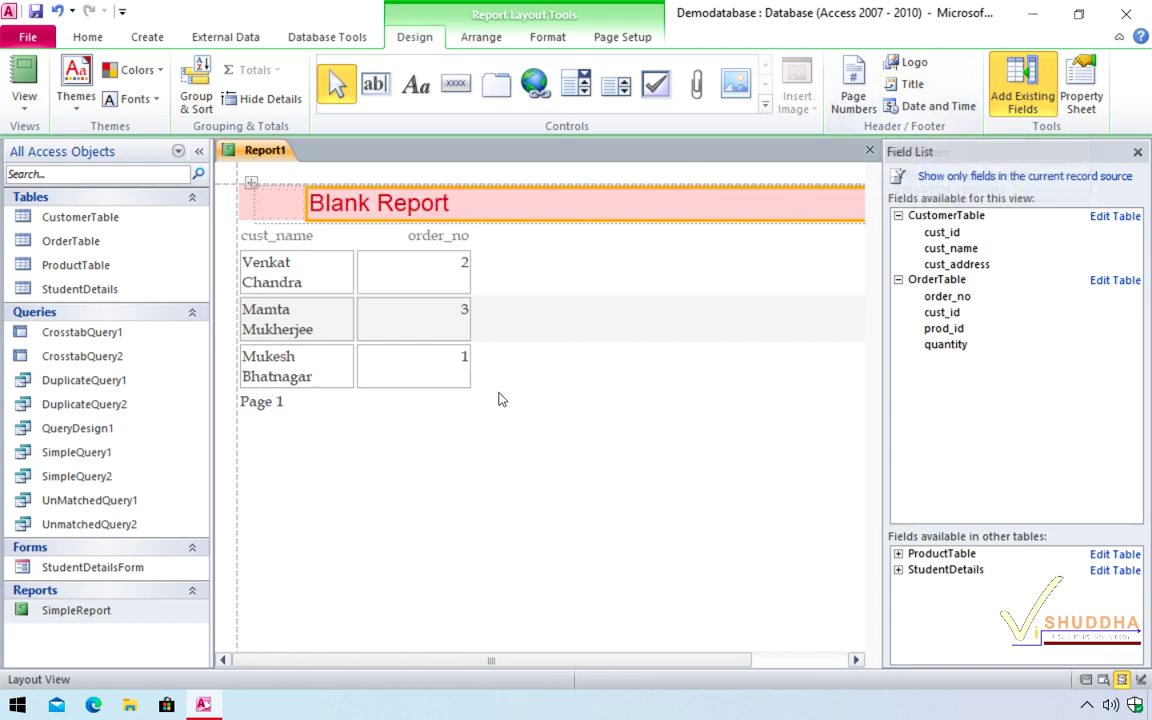
# Step: Widen the cust_name column until every customer name fits on a single line
pyautogui.click(295, 278)
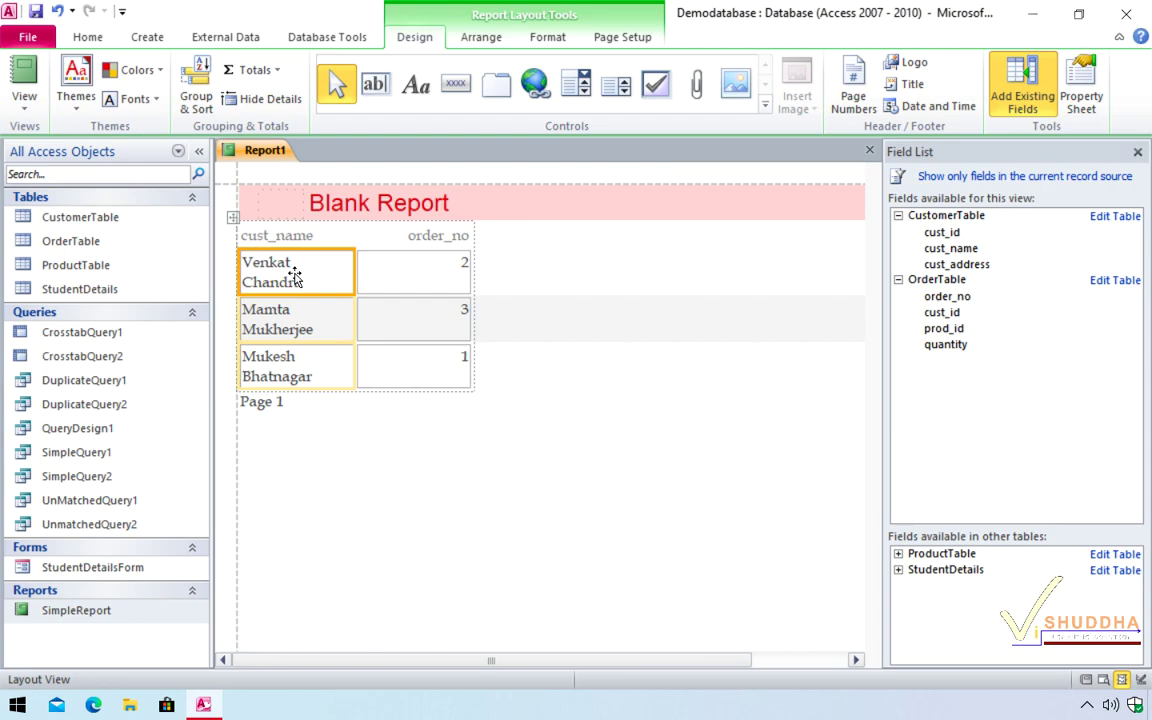
pyautogui.hotkey('shift', 'Right')
pyautogui.hotkey('shift', 'Right')
pyautogui.hotkey('shift', 'Right')
pyautogui.hotkey('shift', 'Right')
pyautogui.hotkey('shift', 'Right')
pyautogui.hotkey('shift', 'Right')
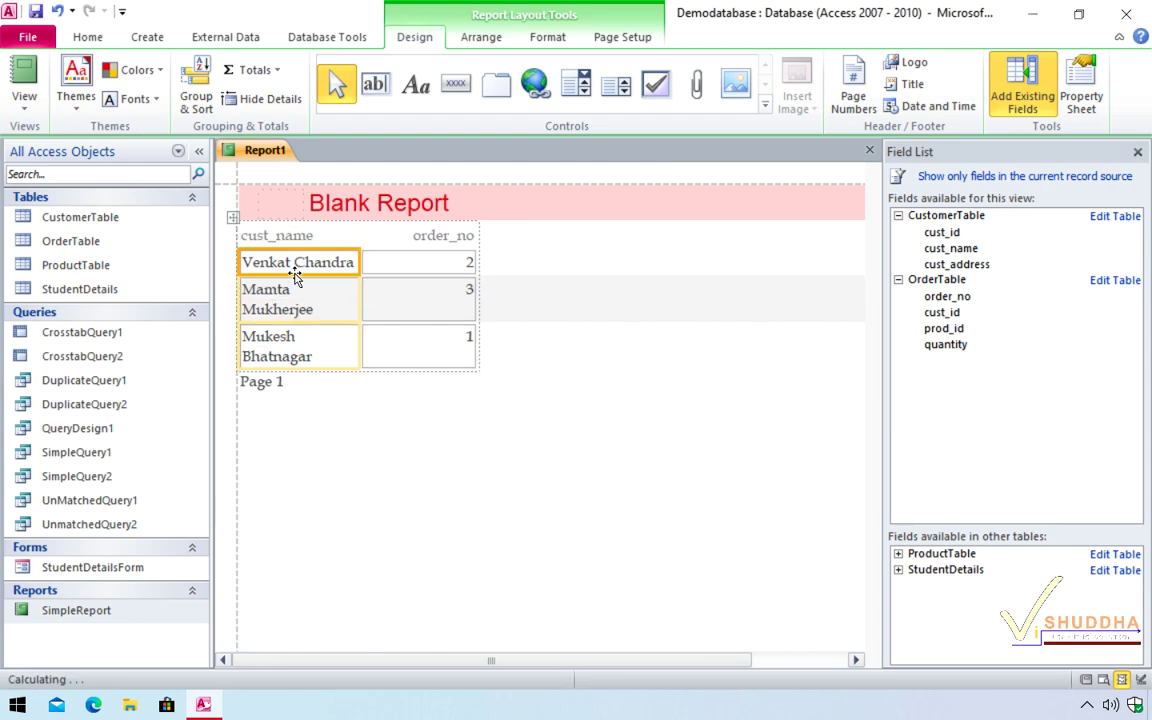
pyautogui.hotkey('shift', 'Right')
pyautogui.hotkey('shift', 'Right')
pyautogui.hotkey('shift', 'Right')
pyautogui.hotkey('shift', 'Right')
pyautogui.hotkey('shift', 'Right')
pyautogui.hotkey('shift', 'Right')
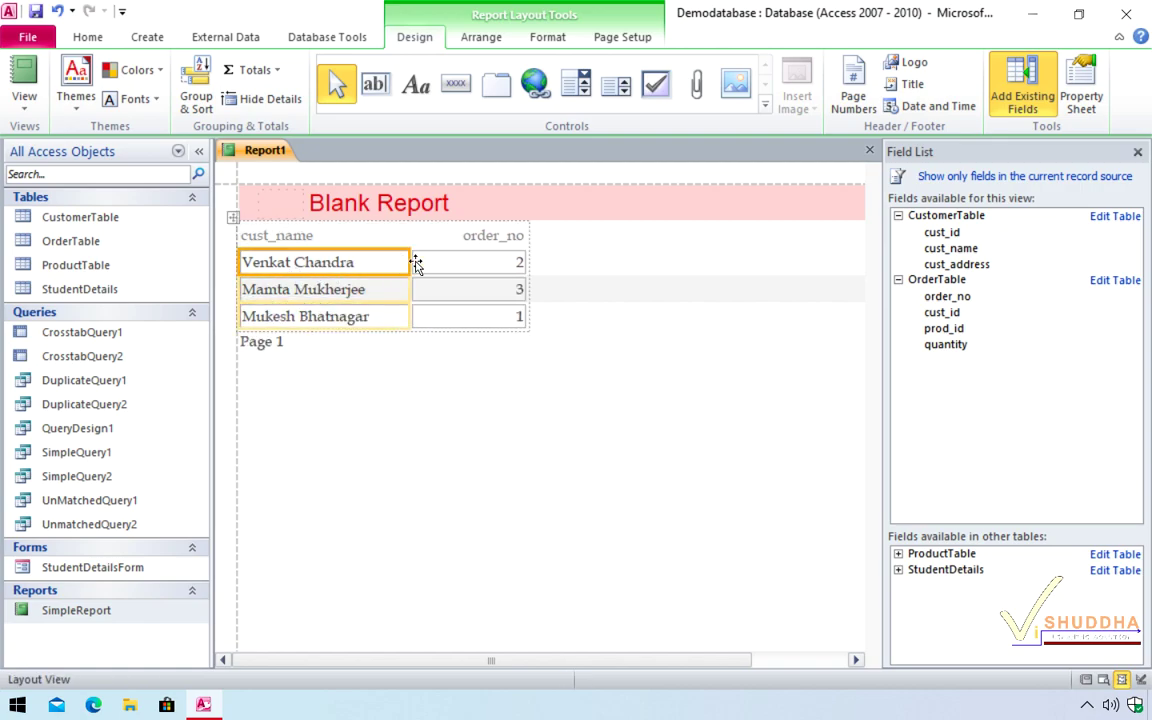
# Step: Narrow the order_no column to bring it closer to its heading's width, and center its values
pyautogui.click(453, 273)
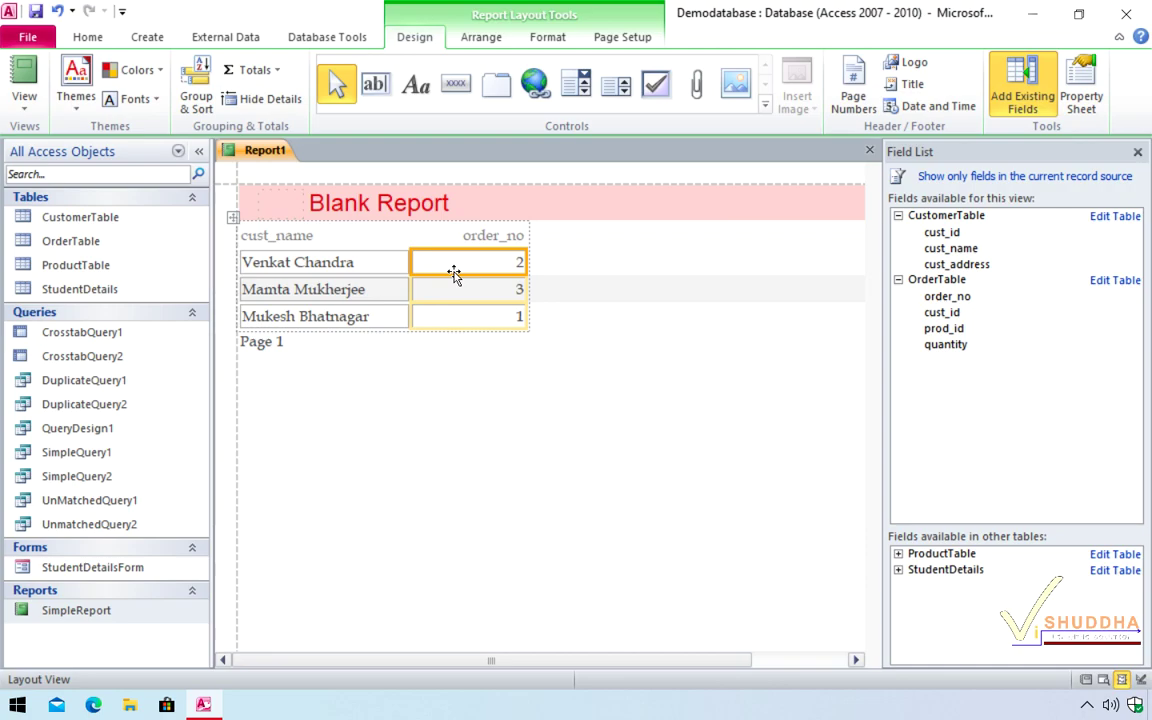
pyautogui.hotkey('shift', 'Left')
pyautogui.hotkey('shift', 'Left')
pyautogui.hotkey('shift', 'Left')
pyautogui.hotkey('shift', 'Left')
pyautogui.hotkey('shift', 'Left')
pyautogui.hotkey('shift', 'Left')
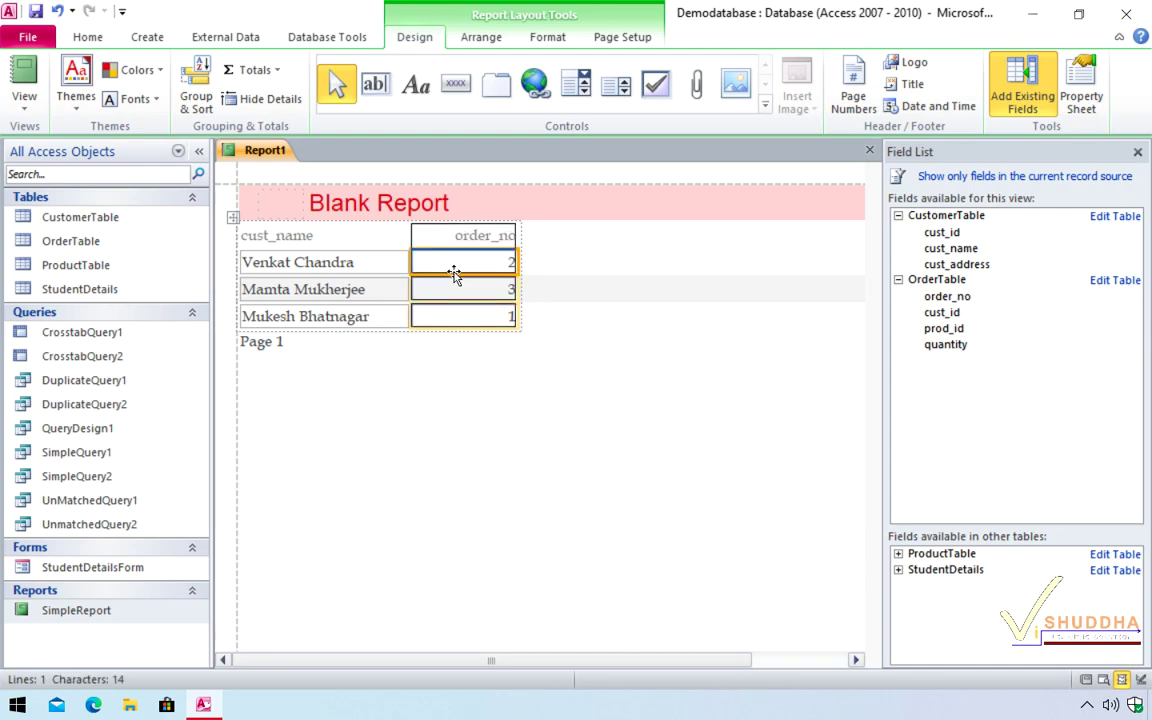
pyautogui.hotkey('shift', 'Left')
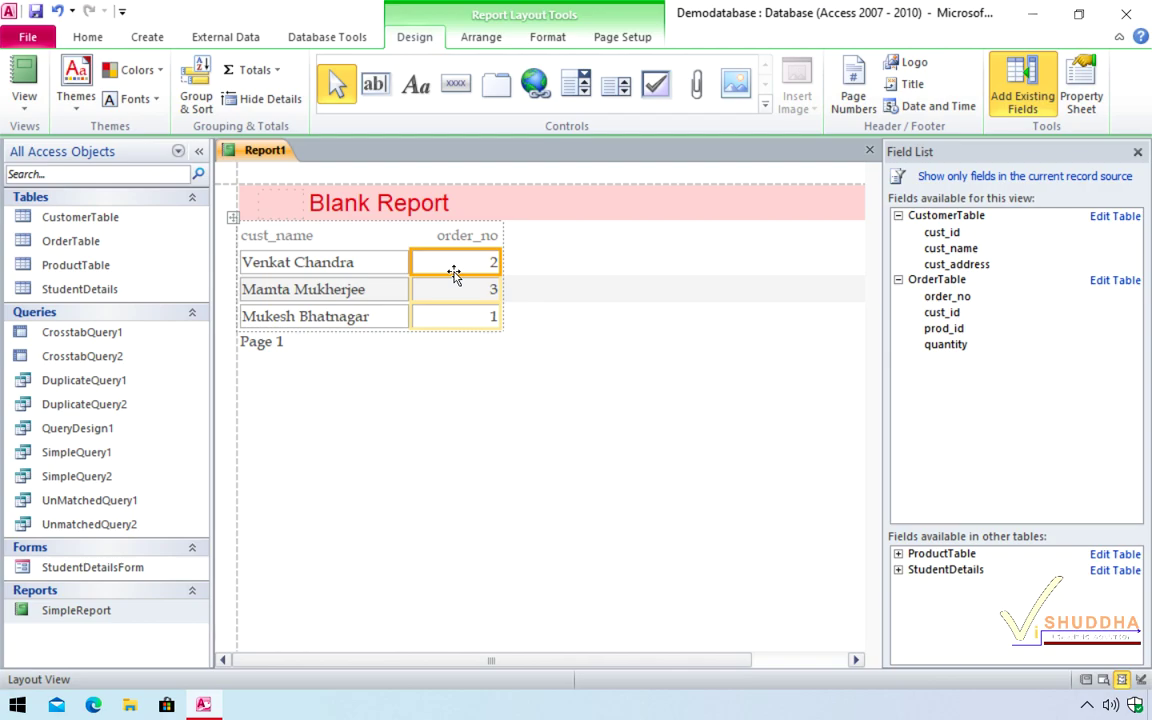
pyautogui.click(540, 38)
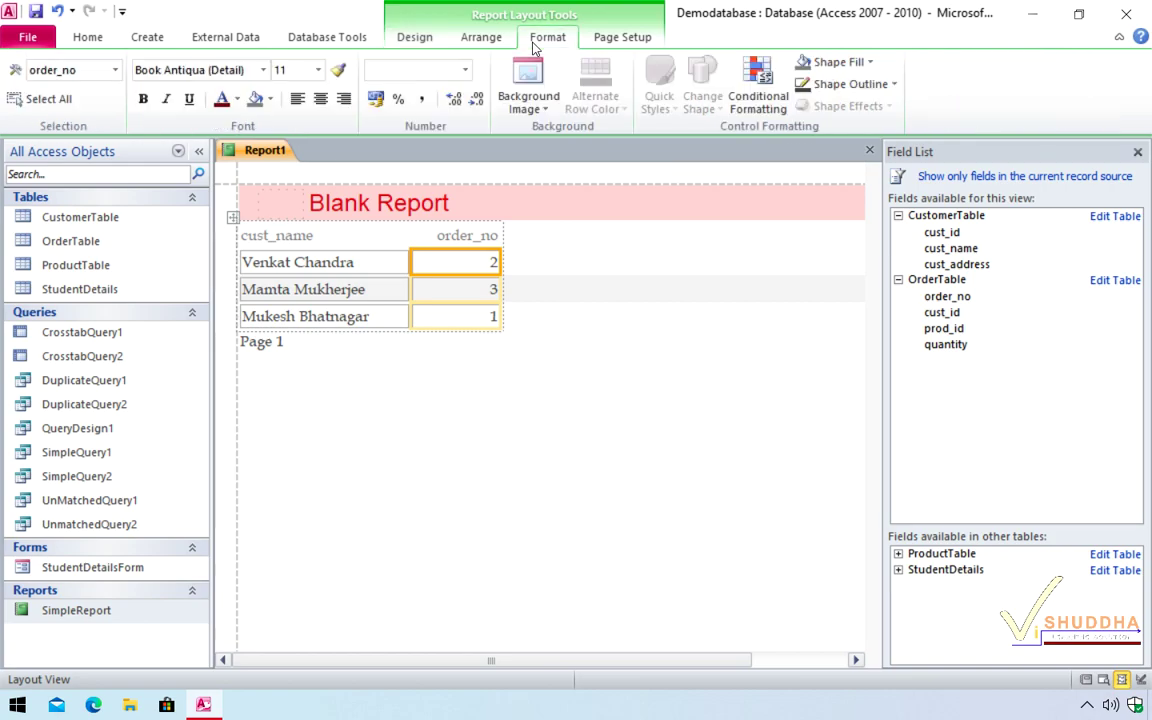
pyautogui.click(321, 100)
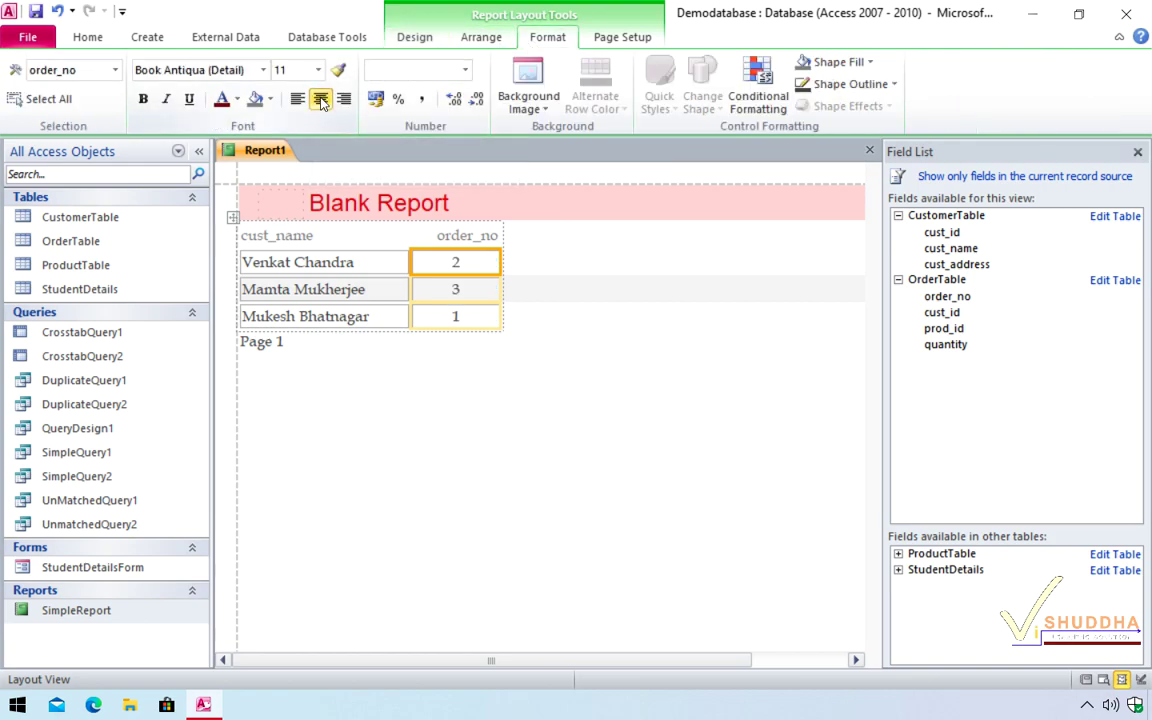
# Step: Format the whole column heading row with cust_name and order_no as bold, 14 pt and centered
pyautogui.click(325, 241)
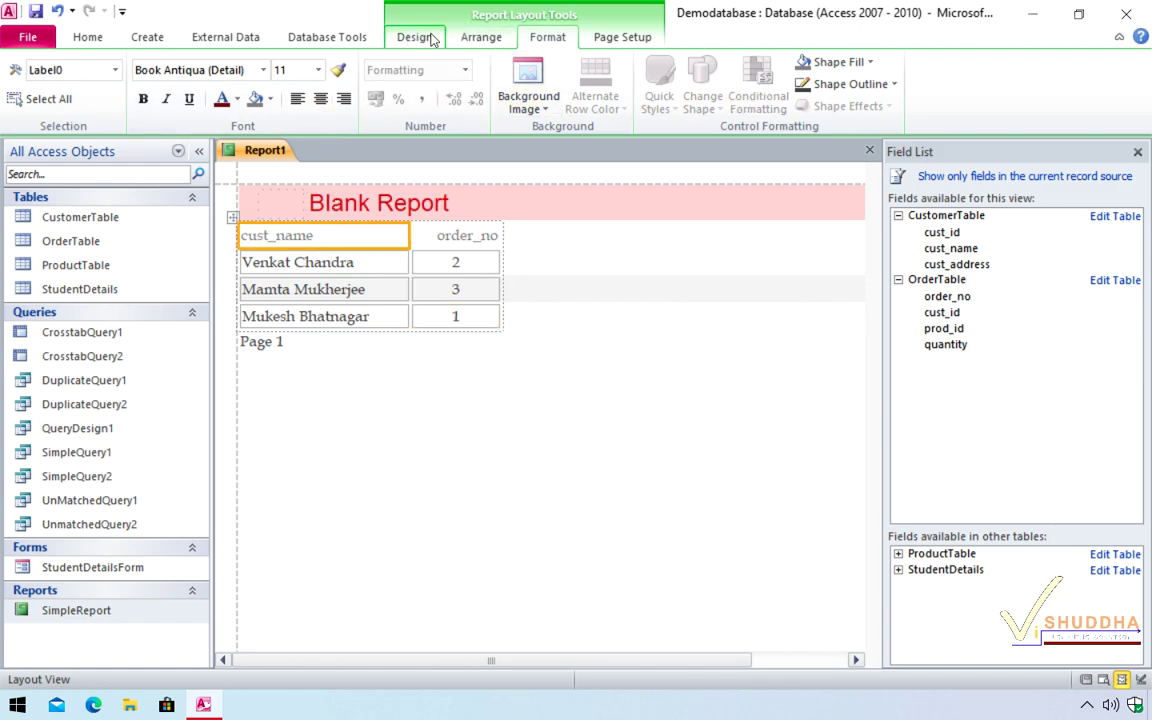
pyautogui.click(470, 38)
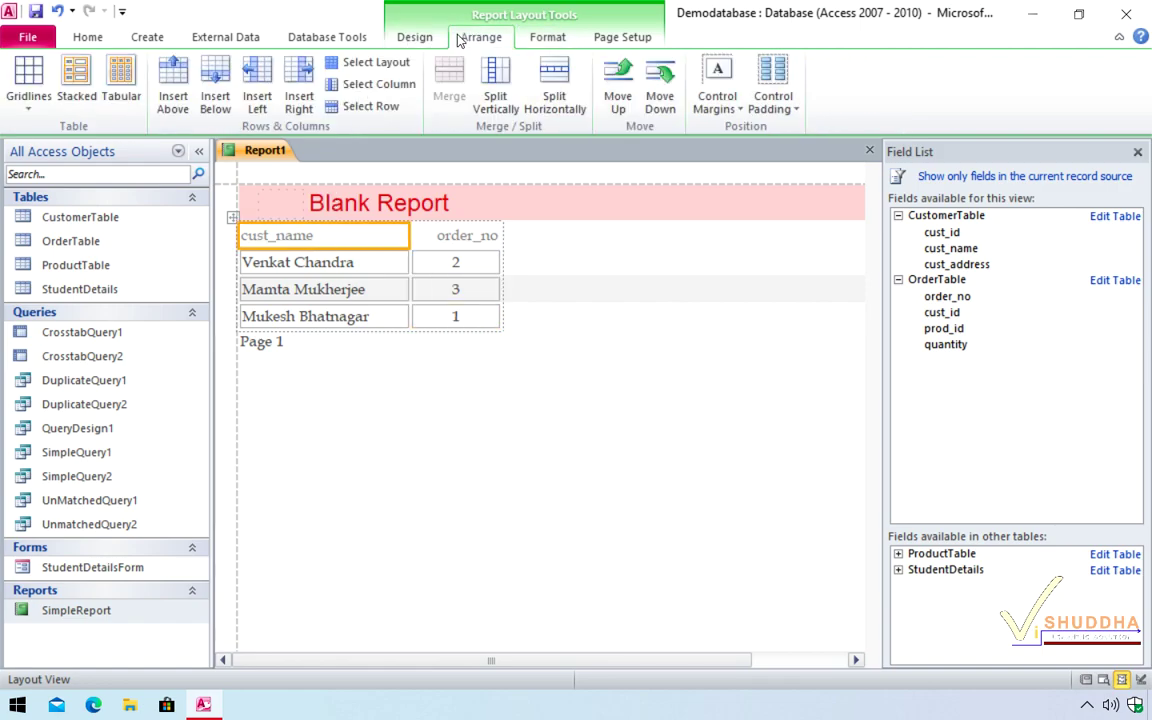
pyautogui.click(380, 110)
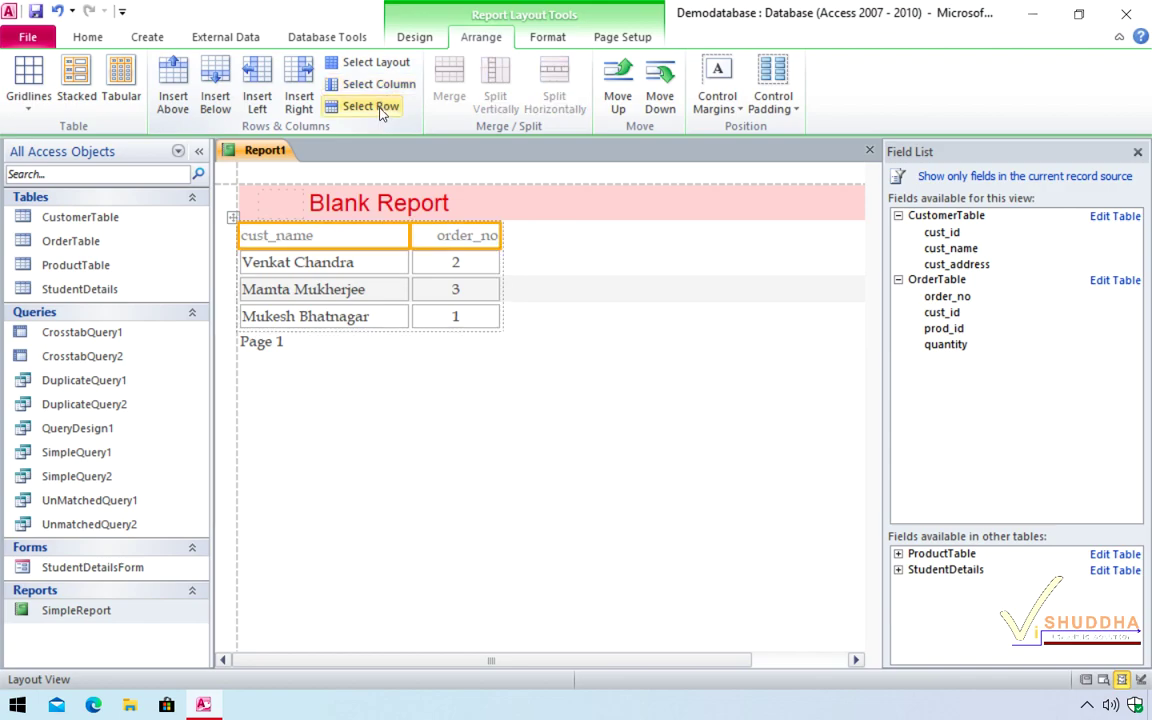
pyautogui.click(547, 37)
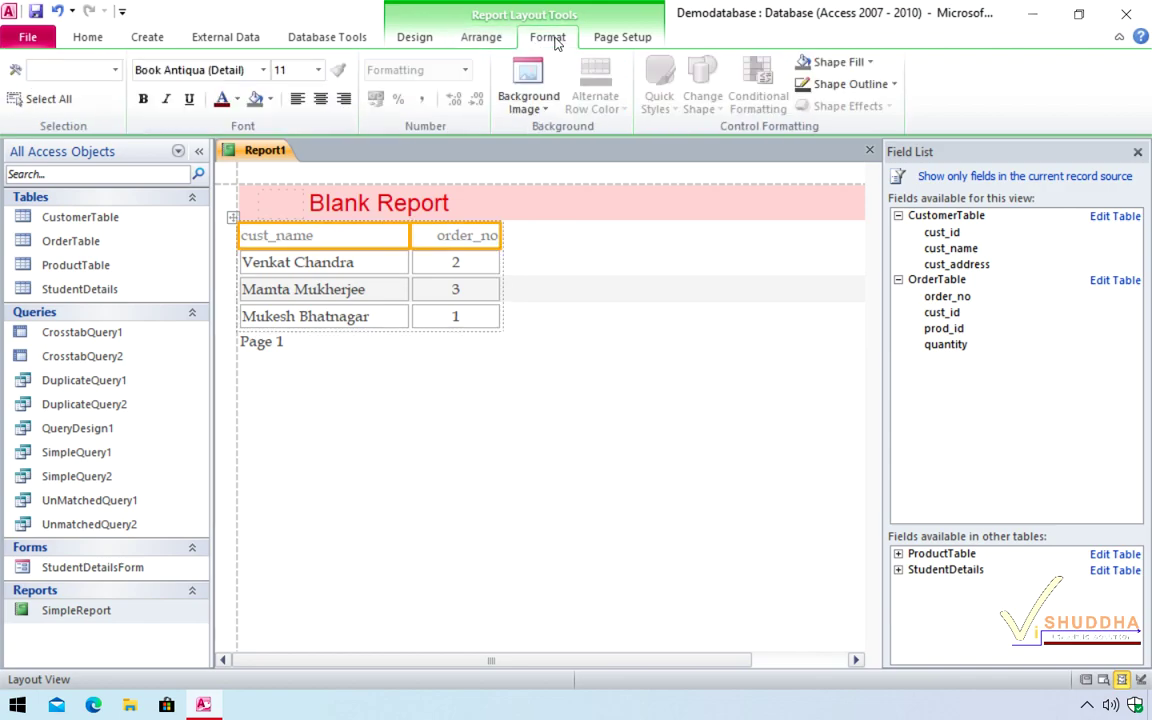
pyautogui.click(143, 98)
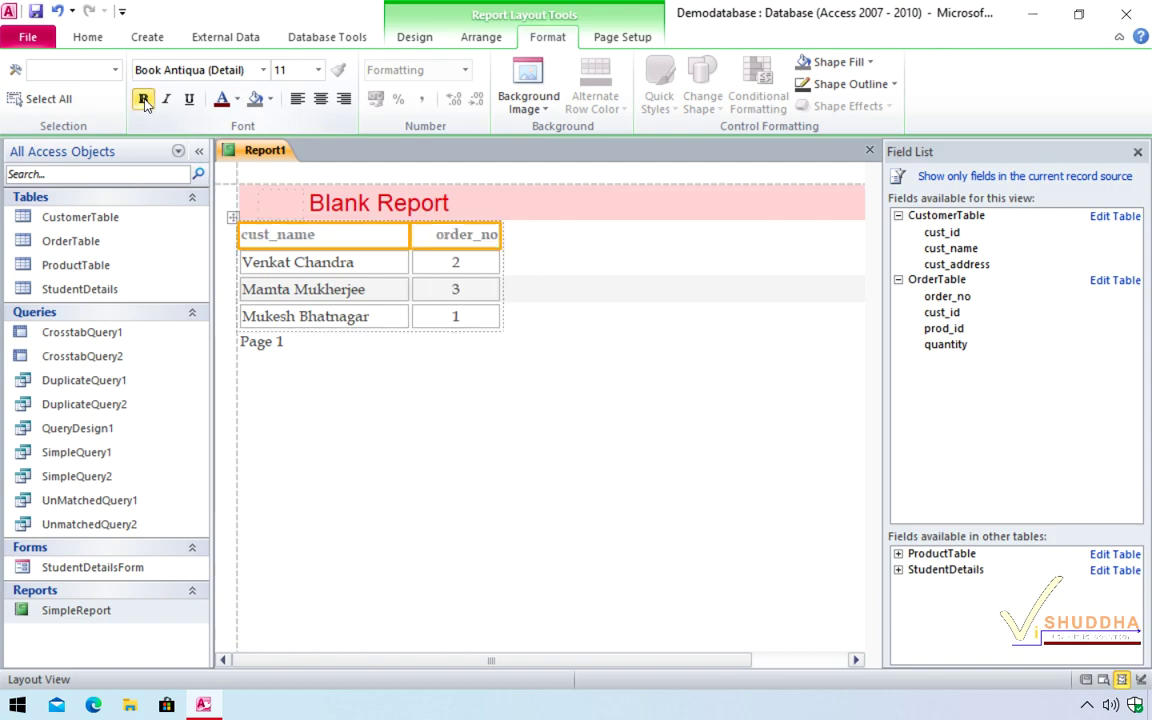
pyautogui.click(317, 71)
pyautogui.click(286, 177)
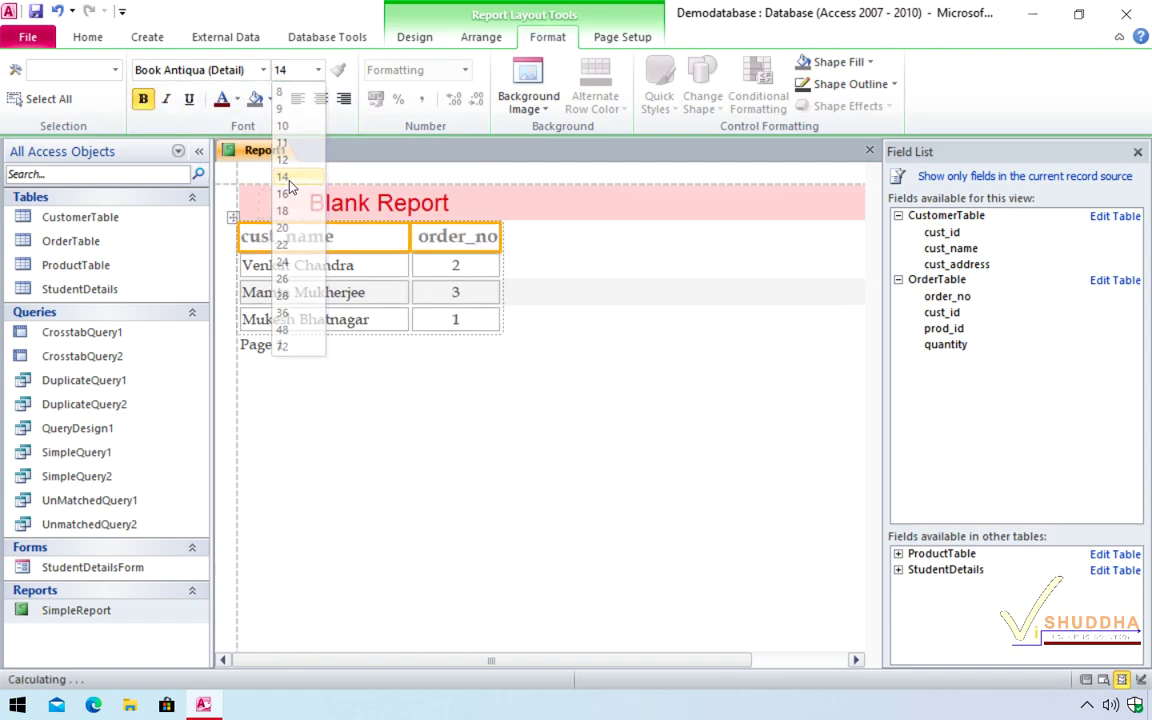
pyautogui.click(322, 100)
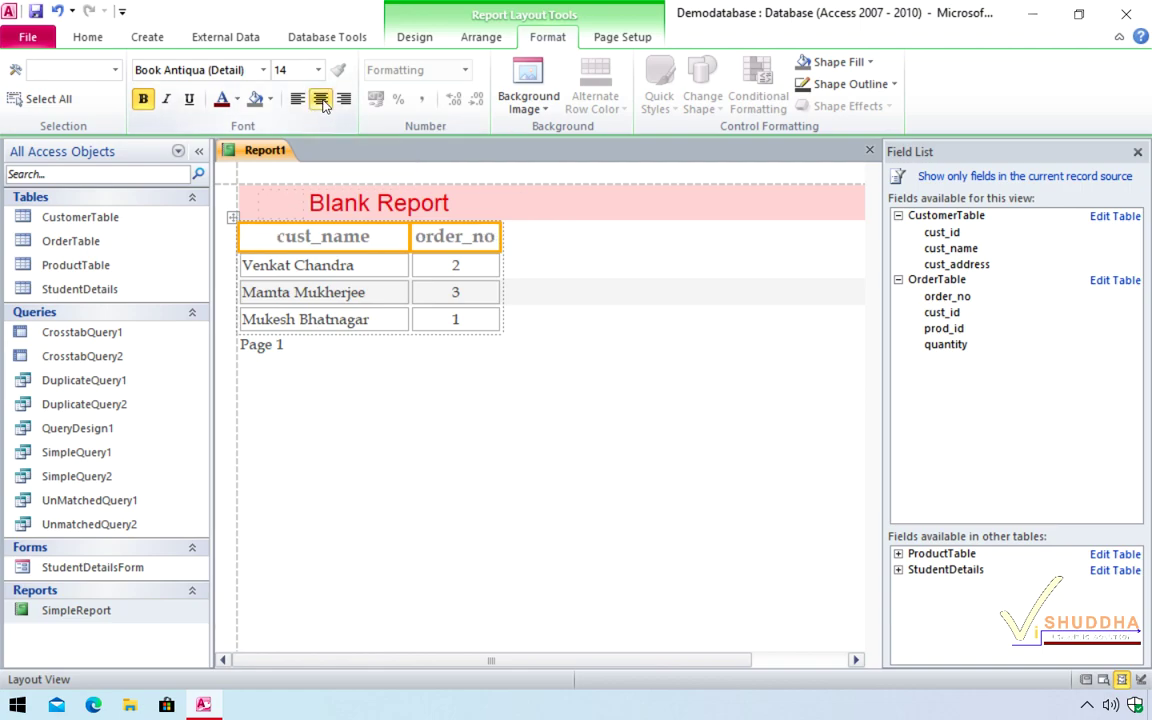
# Step: Restyle the report with the Essential theme, the Executive color scheme and the Office Classic theme fonts
pyautogui.click(406, 38)
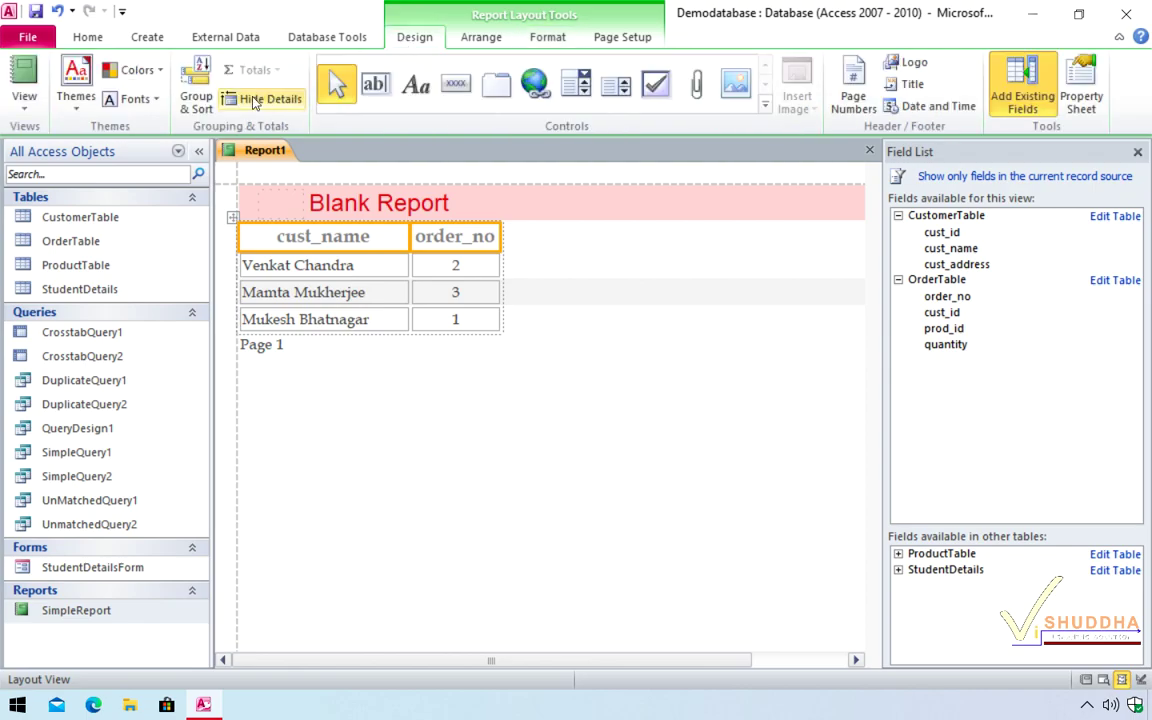
pyautogui.click(77, 108)
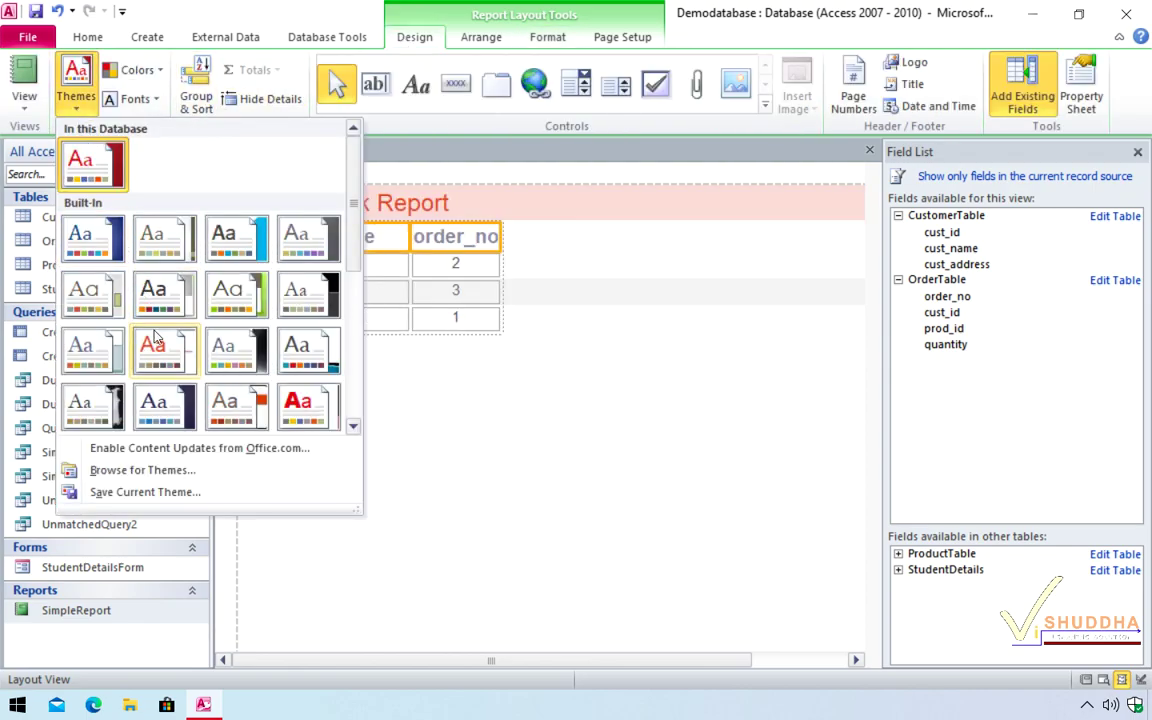
pyautogui.click(305, 407)
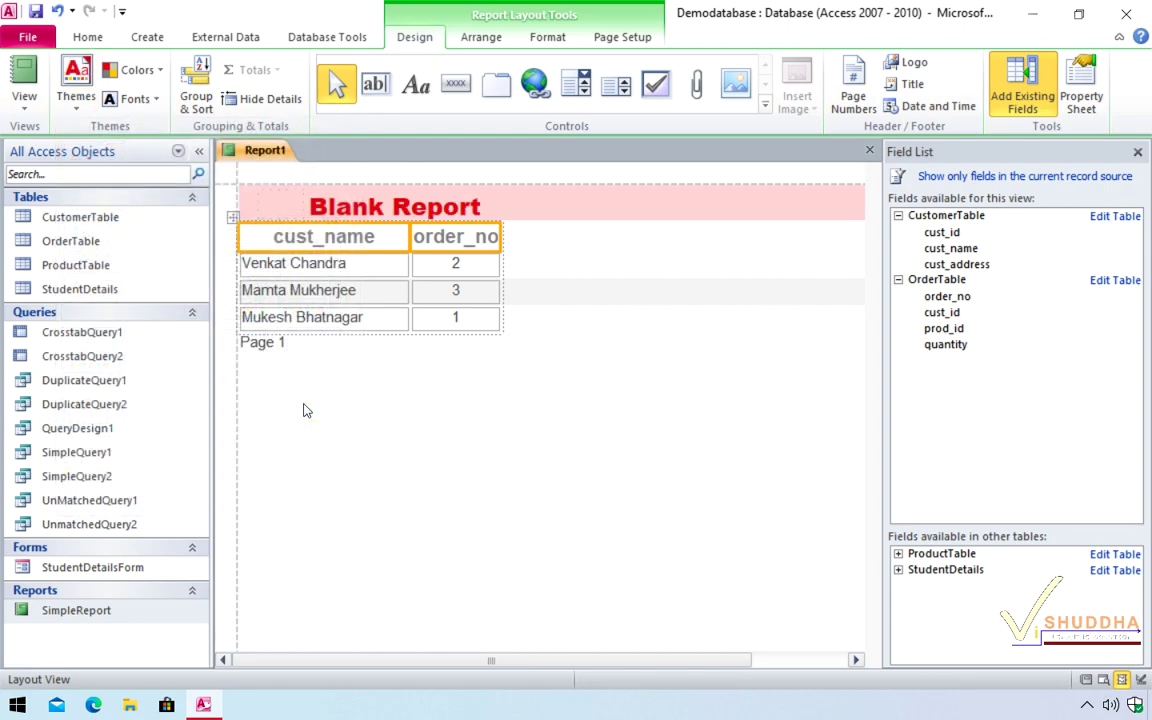
pyautogui.click(157, 78)
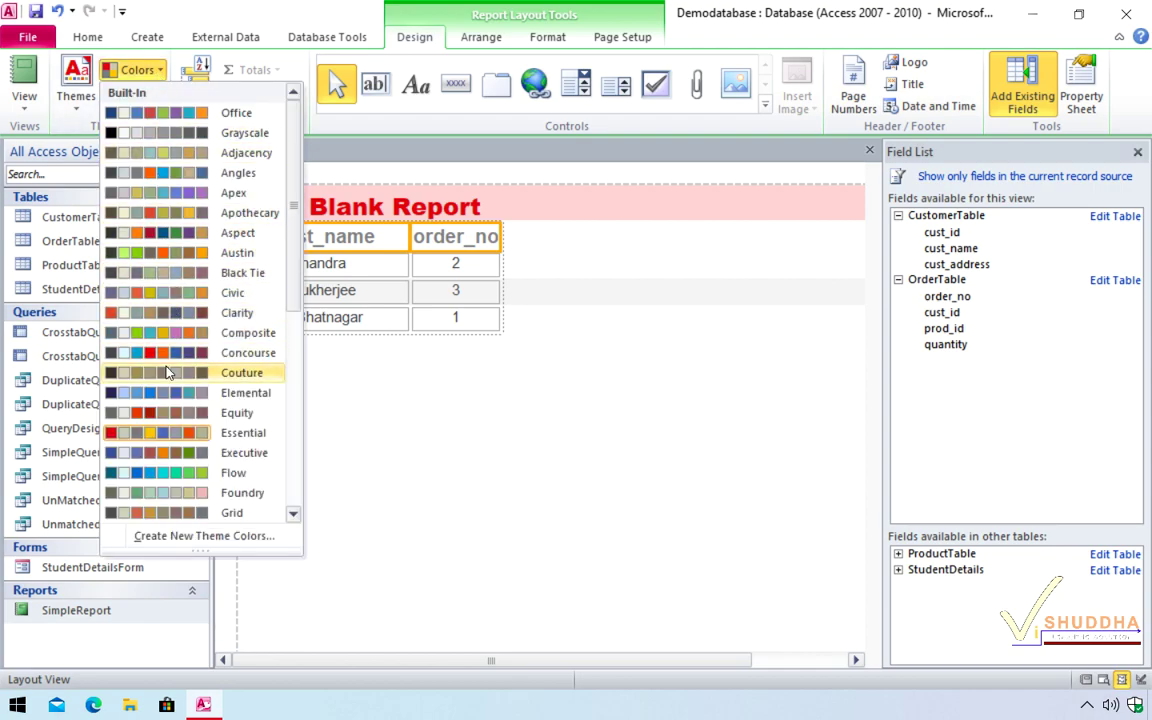
pyautogui.click(168, 462)
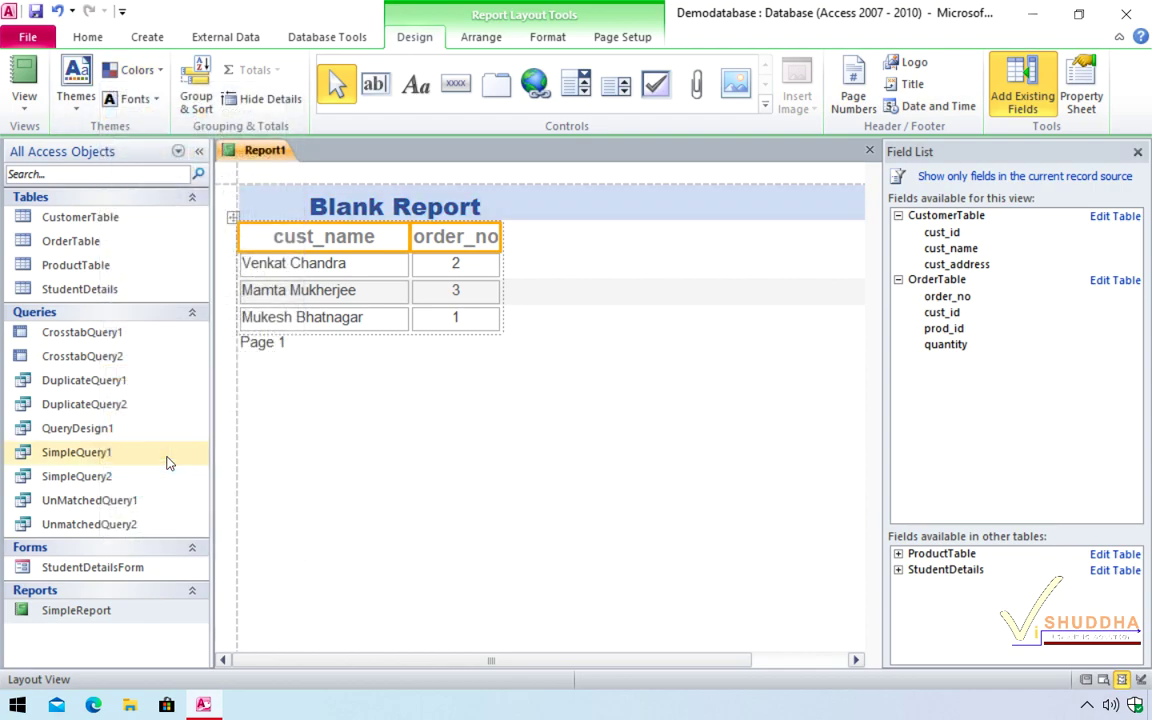
pyautogui.click(140, 99)
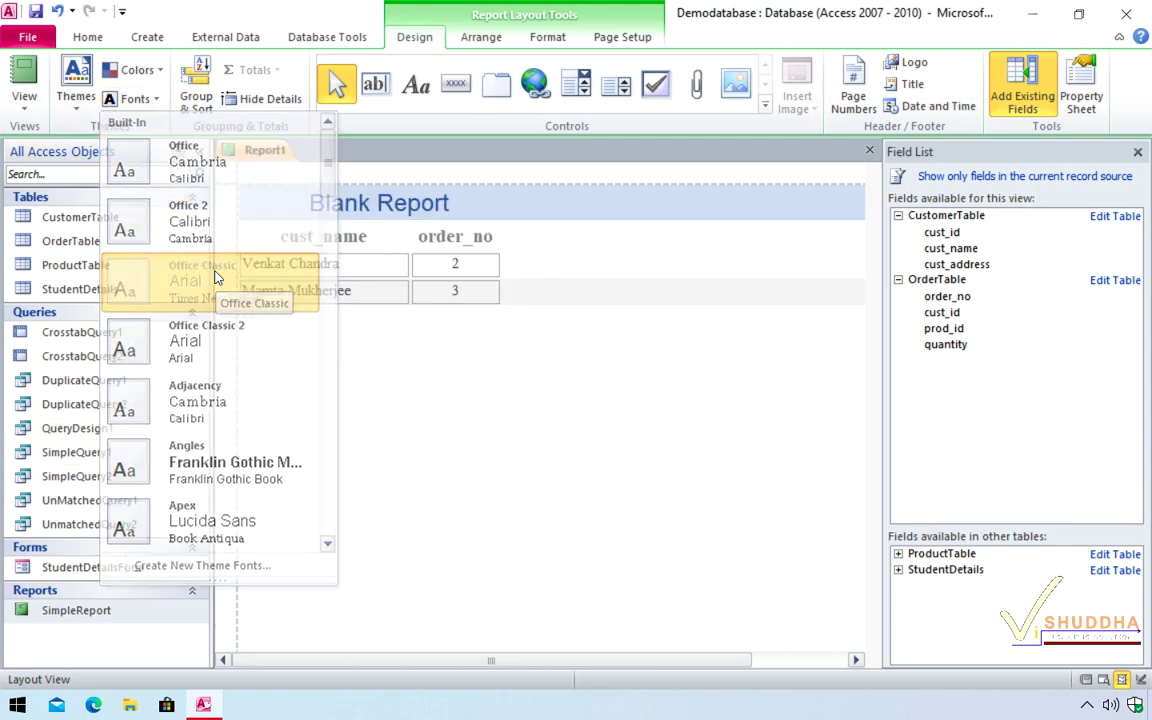
pyautogui.click(216, 278)
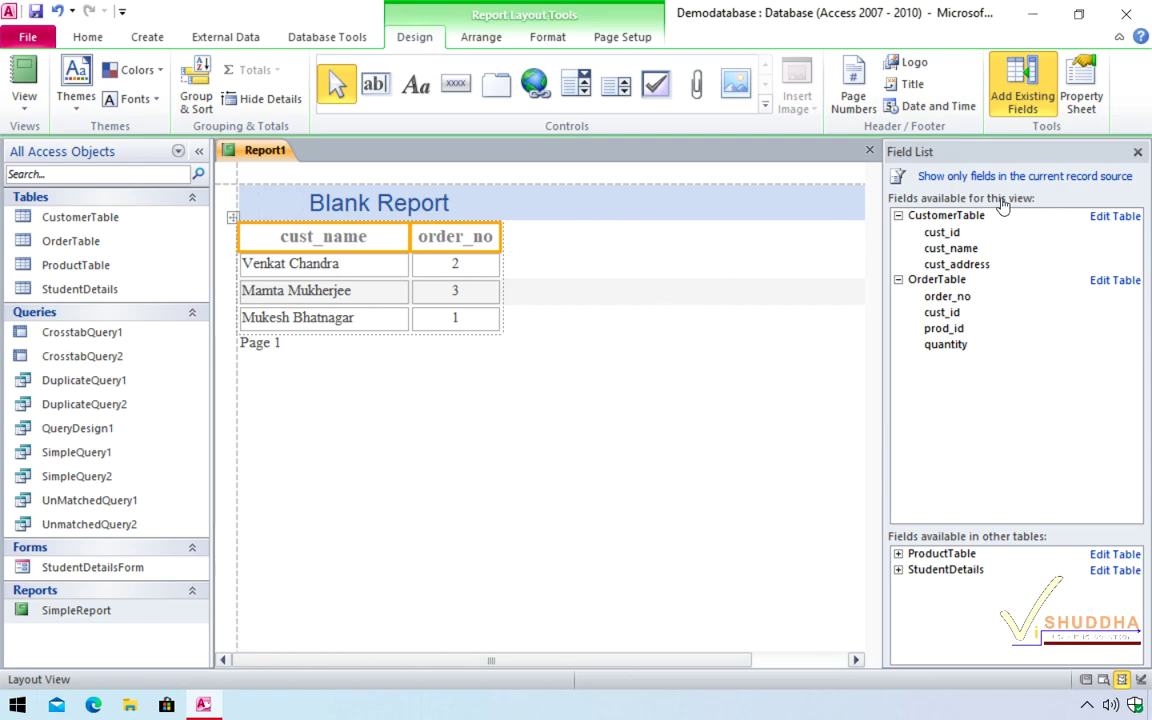
# Step: Close the field list and check the full page of the report in Print Preview before returning to Layout View
pyautogui.click(1137, 152)
pyautogui.click(1138, 152)
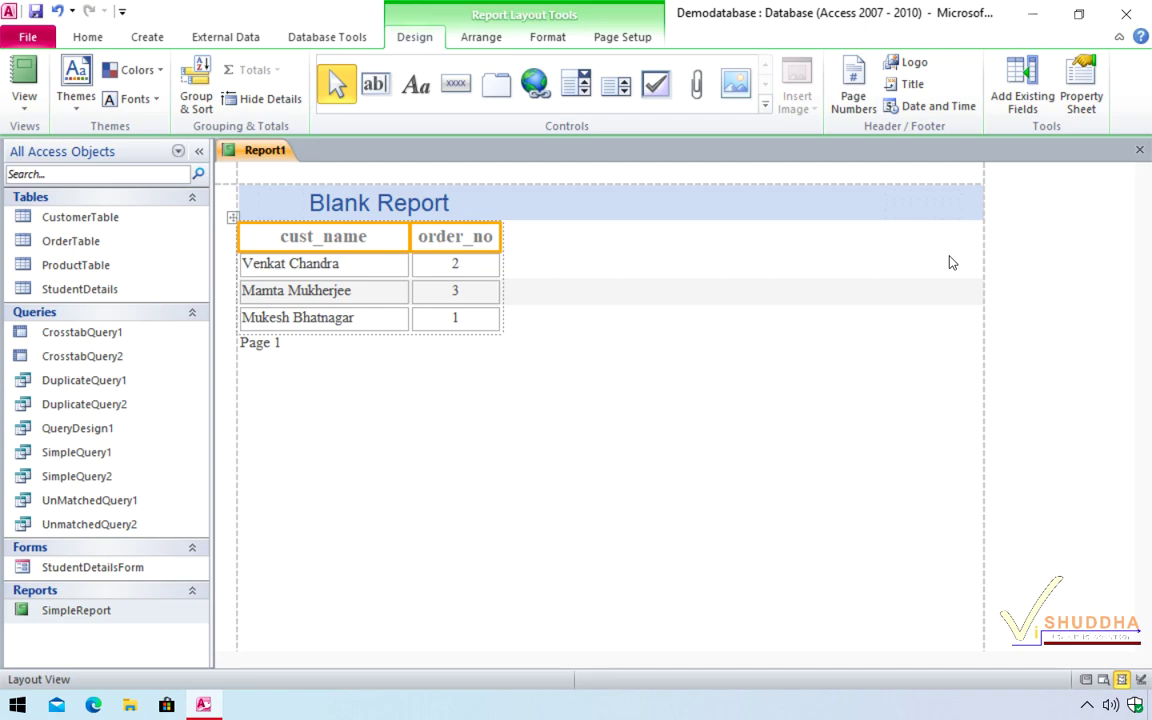
pyautogui.click(26, 106)
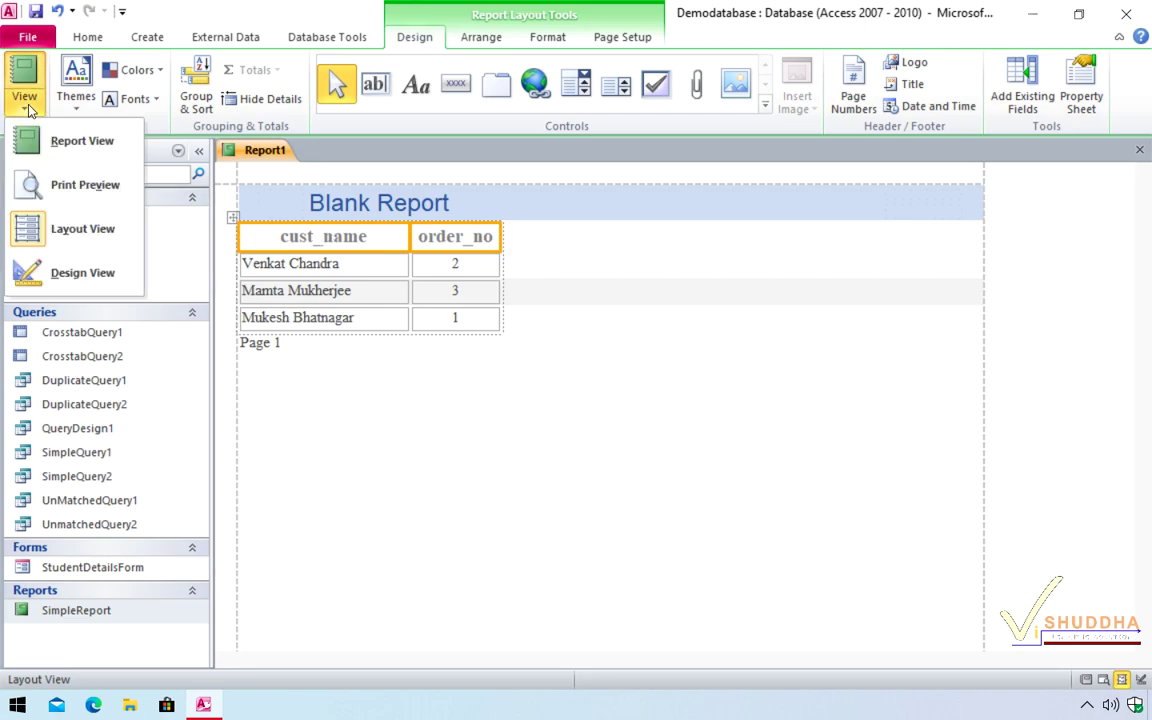
pyautogui.click(55, 184)
pyautogui.click(717, 504)
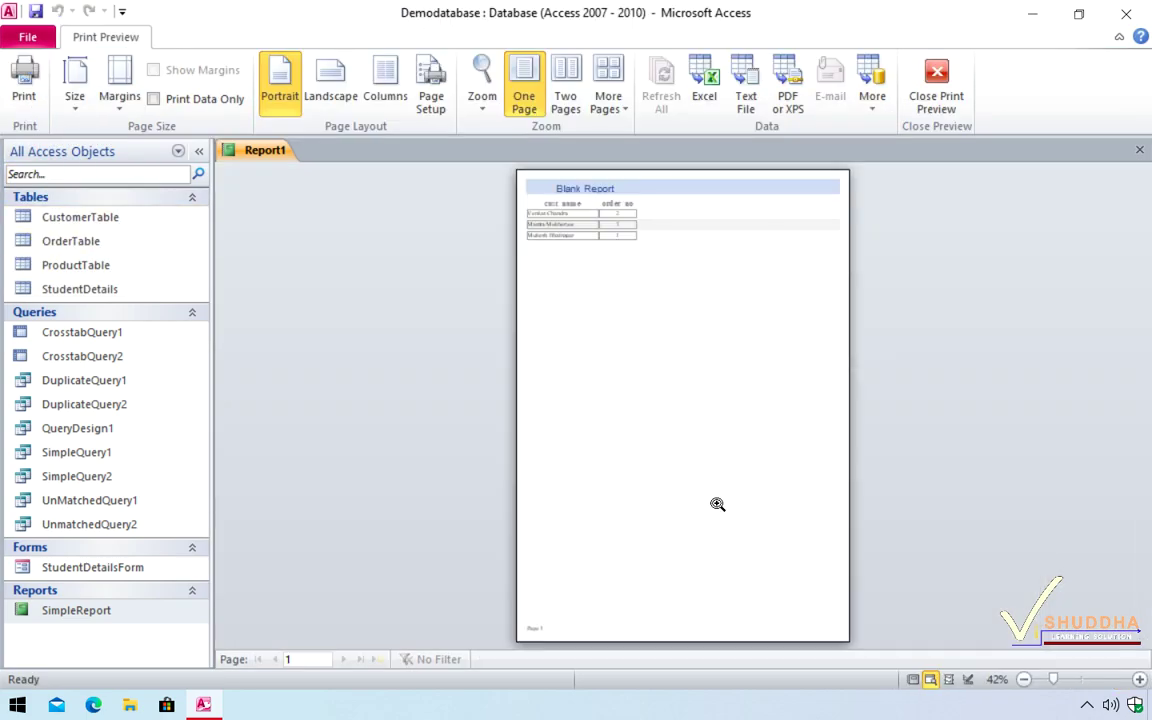
pyautogui.click(937, 80)
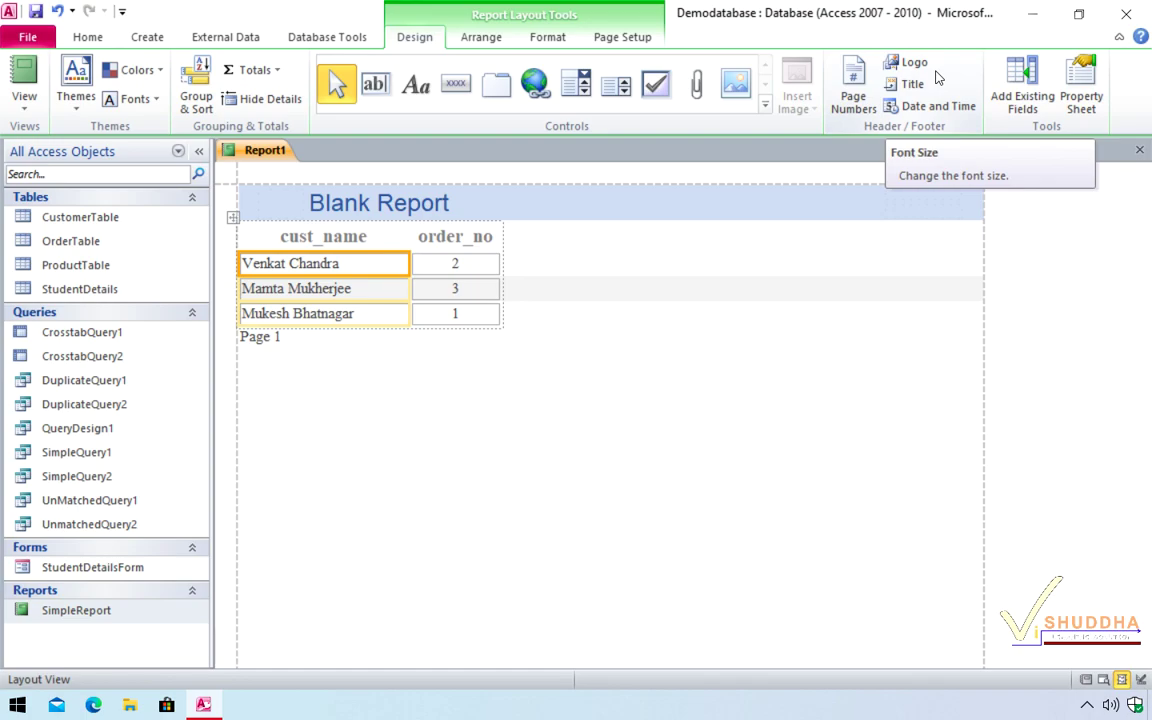
# Step: Save the report as BlankReport and close it
pyautogui.click(33, 12)
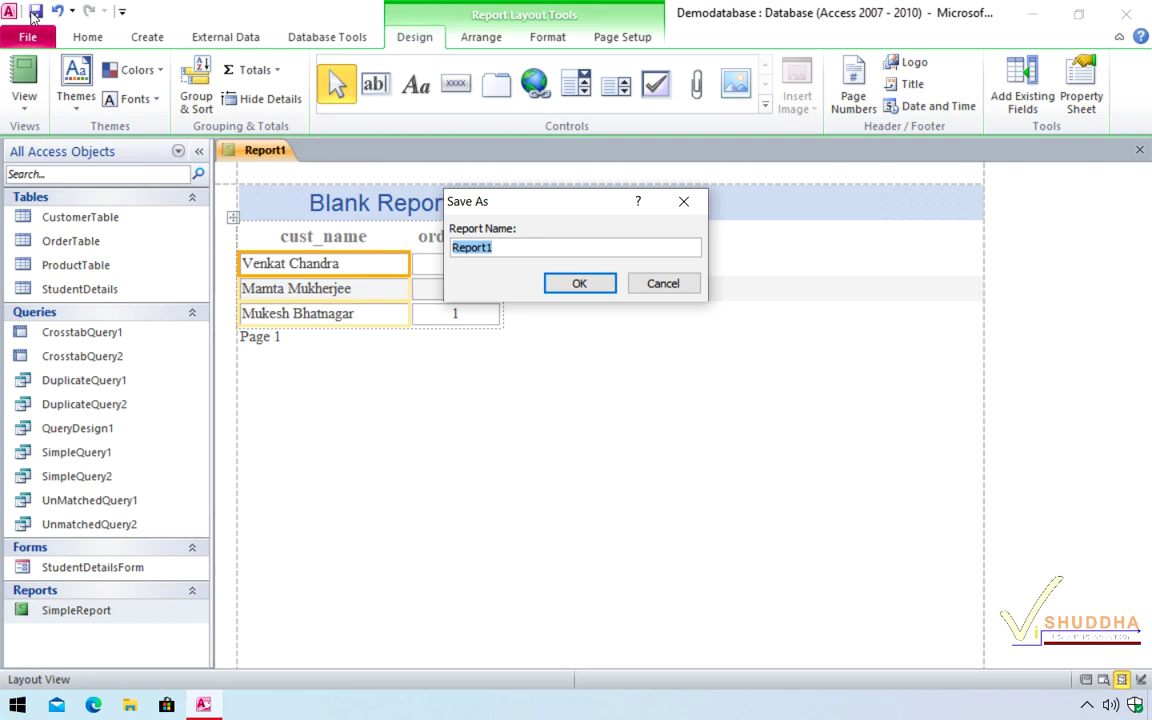
pyautogui.write('BlankReport')
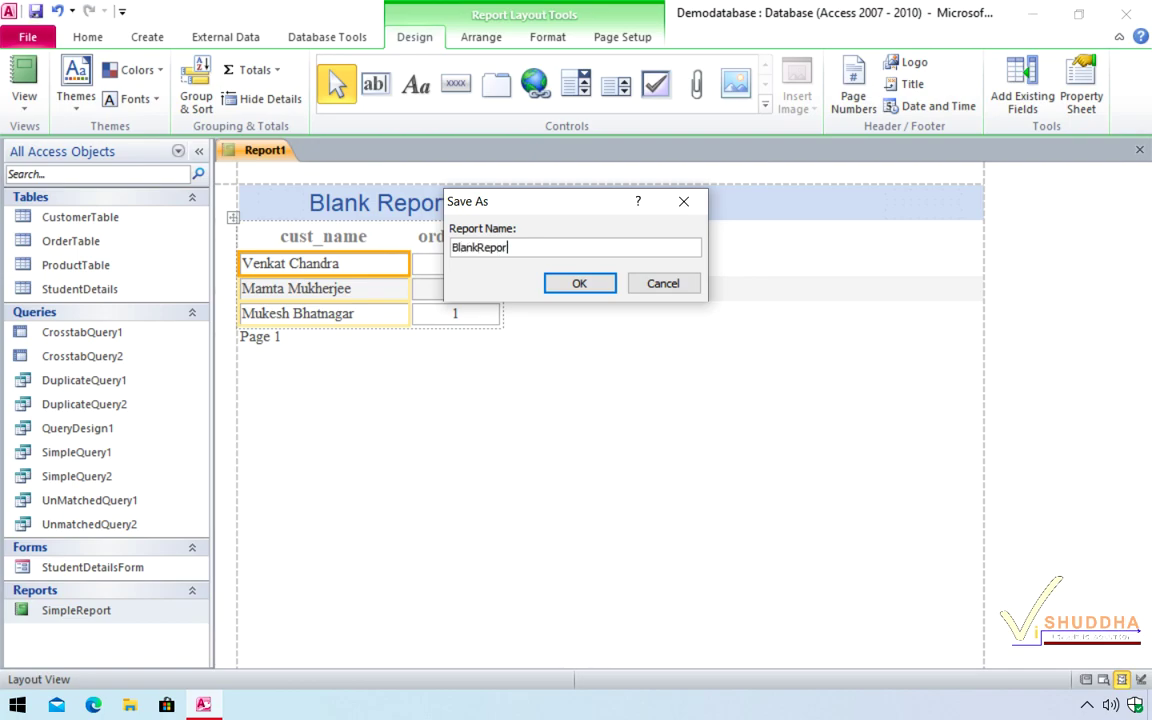
pyautogui.click(568, 286)
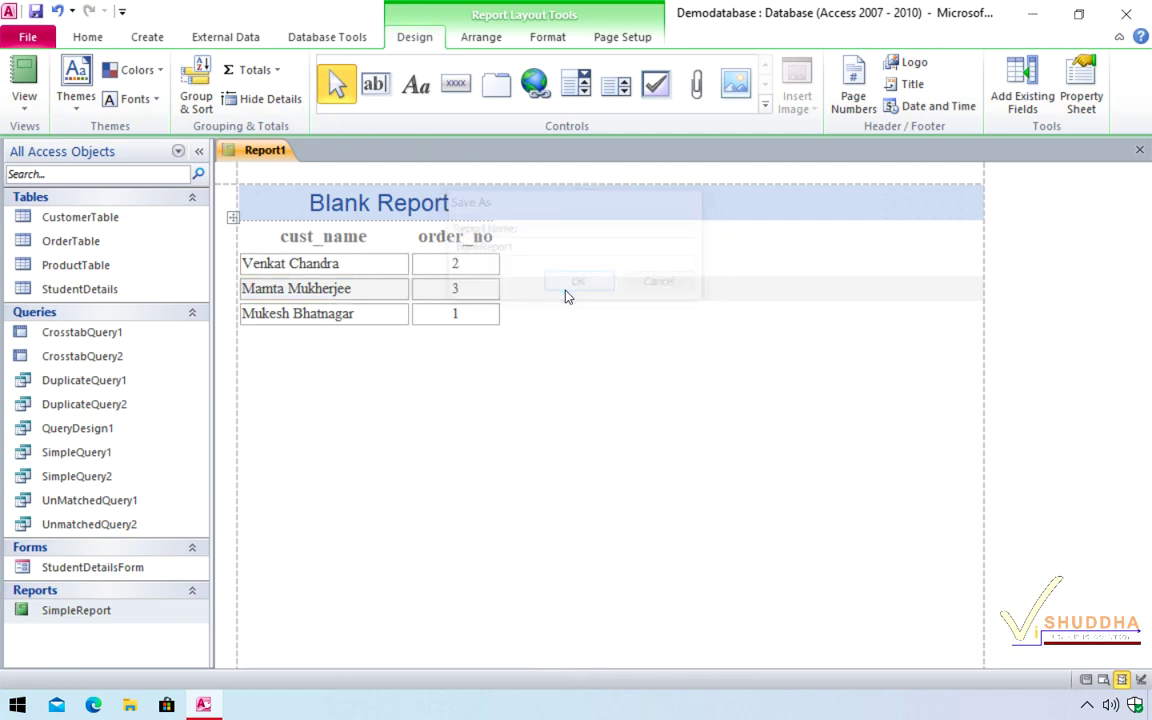
pyautogui.click(1140, 149)
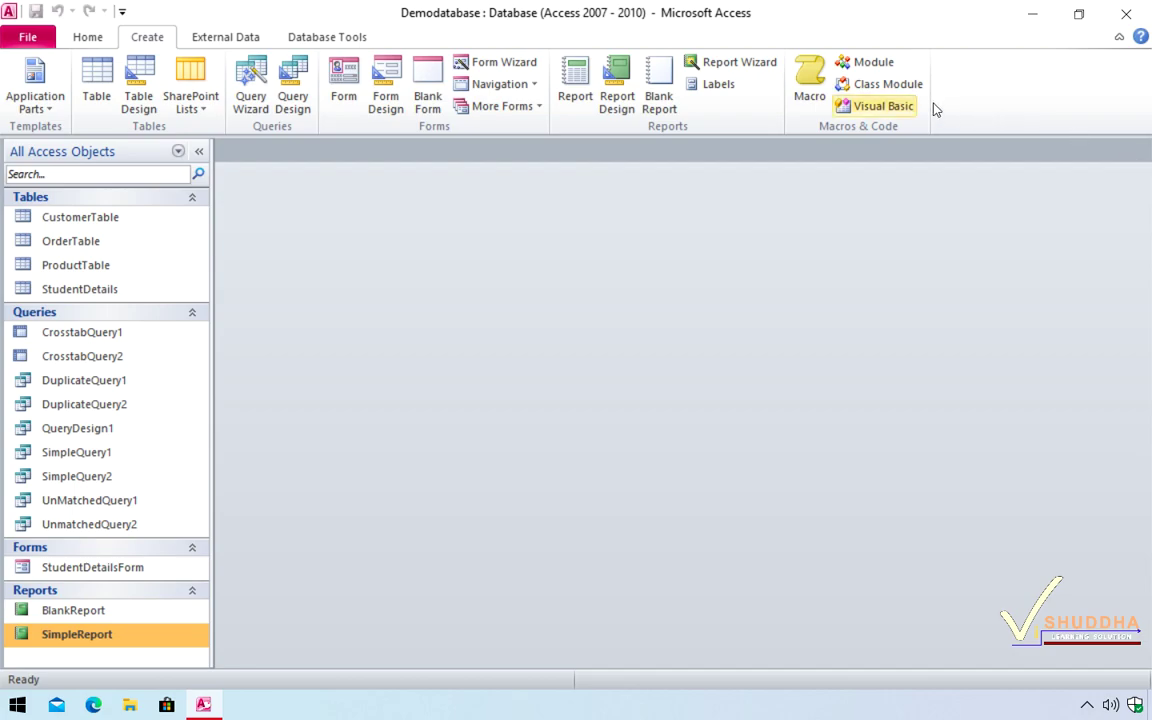
# Step: Start a new report with the Report Wizard, using the StudentDetails table as its source
pyautogui.click(701, 60)
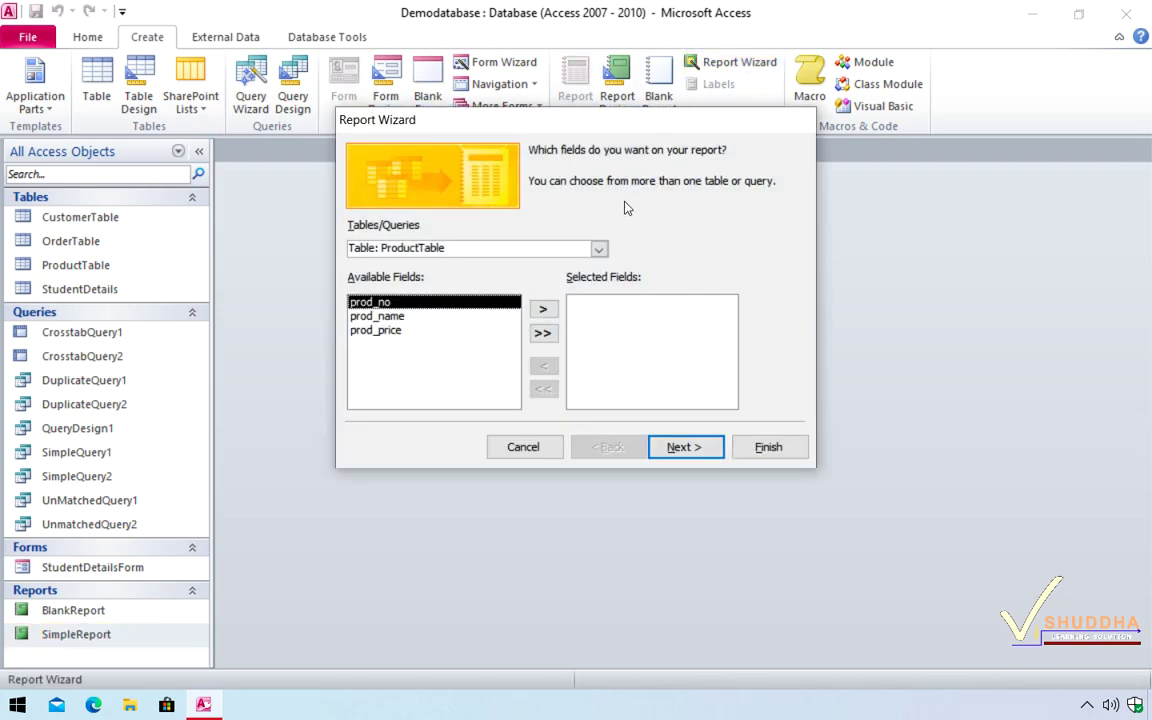
pyautogui.click(599, 249)
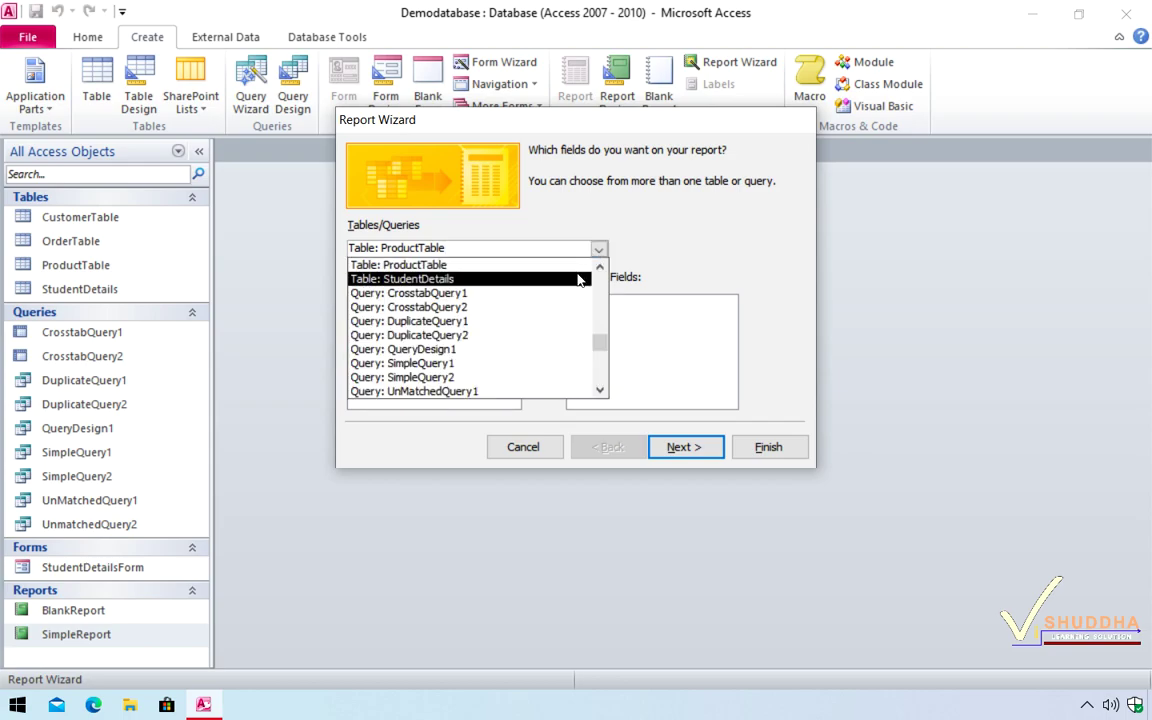
pyautogui.click(578, 278)
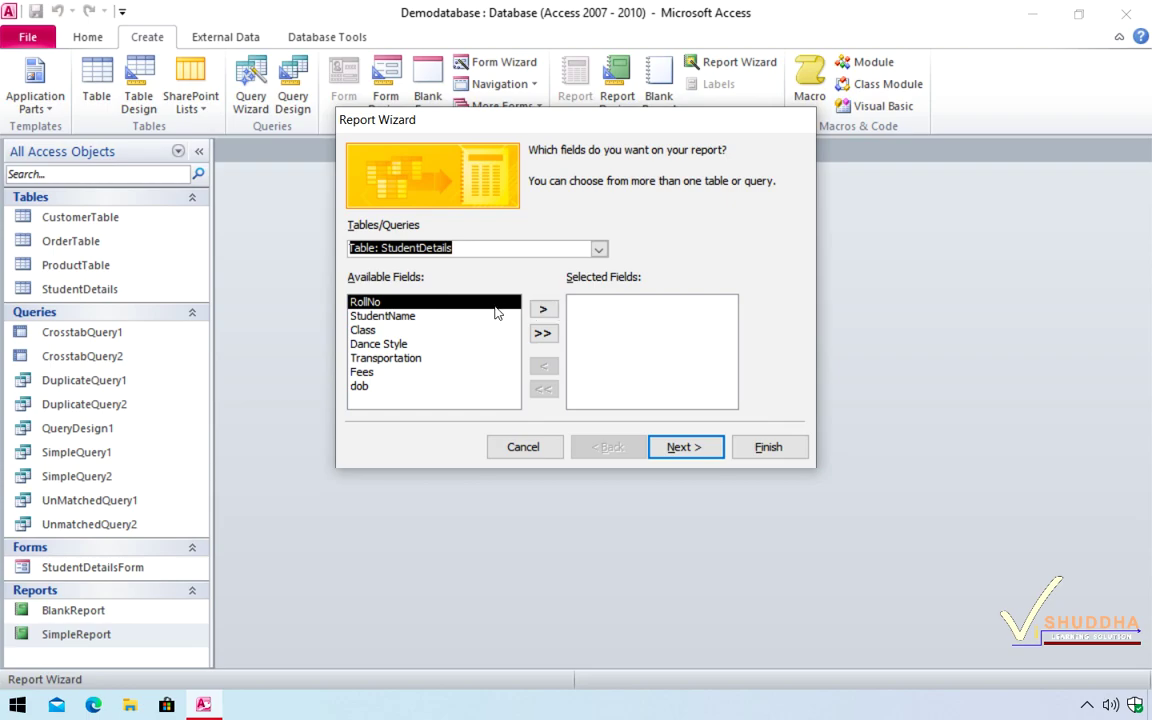
# Step: Include the RollNo, StudentName, Class and Fees fields in the report and add no grouping levels
pyautogui.doubleClick(455, 304)
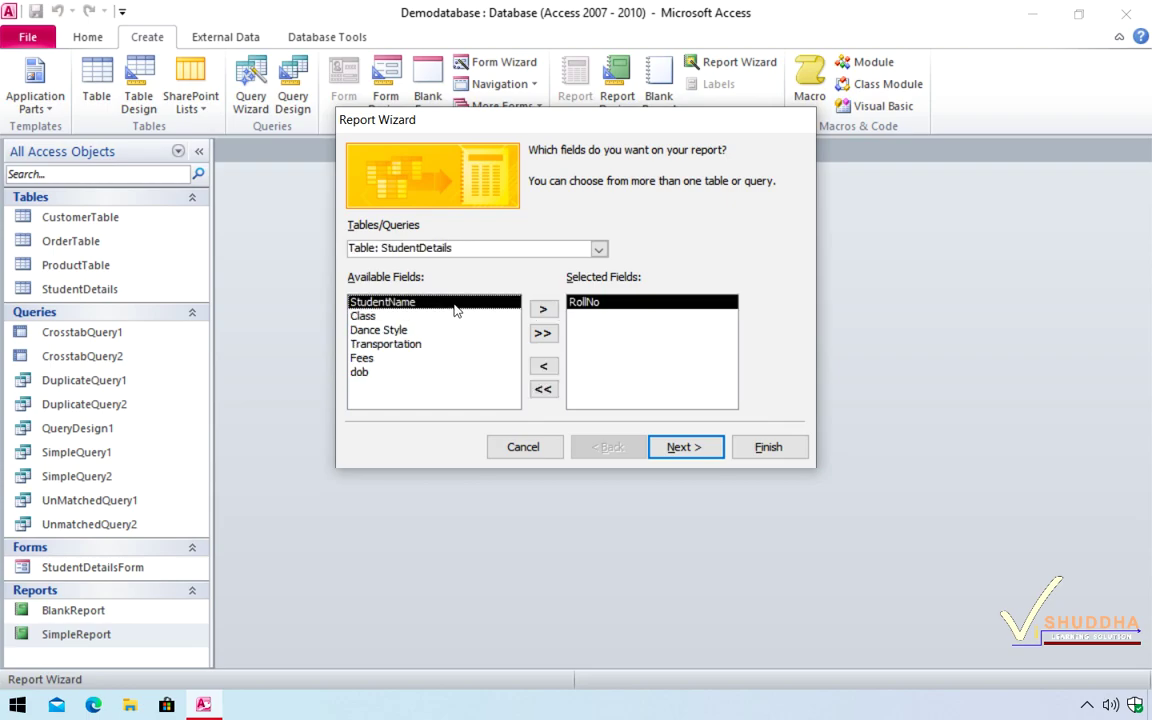
pyautogui.doubleClick(455, 303)
pyautogui.doubleClick(455, 303)
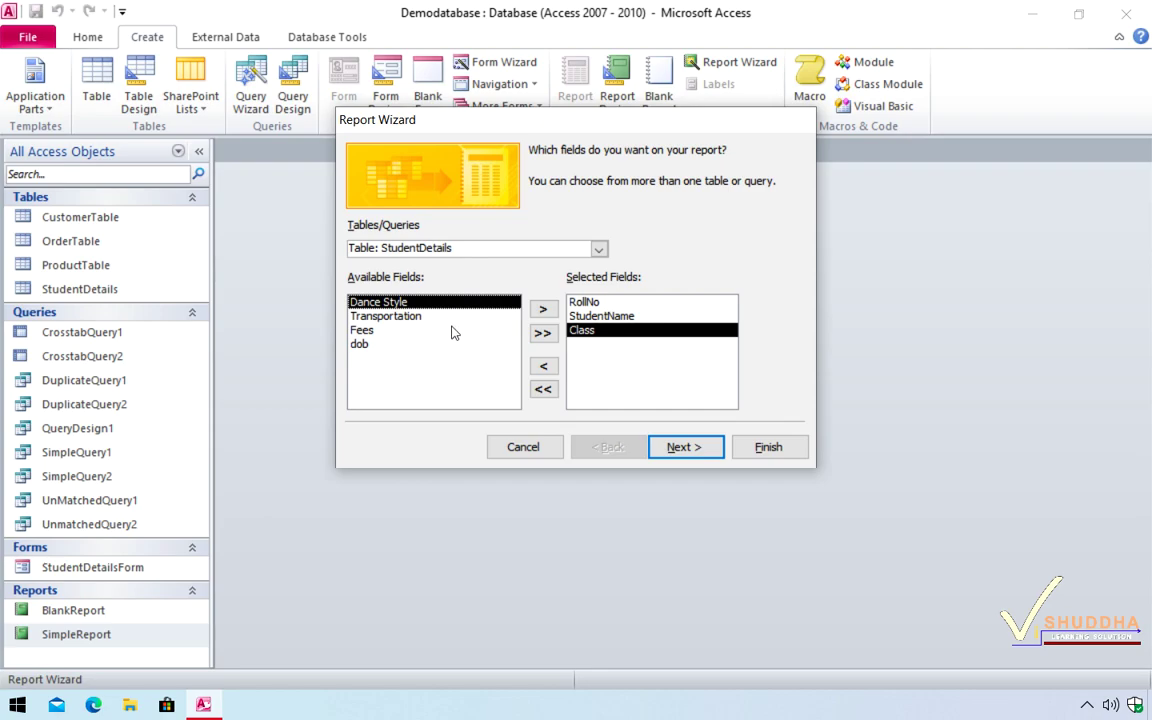
pyautogui.doubleClick(452, 331)
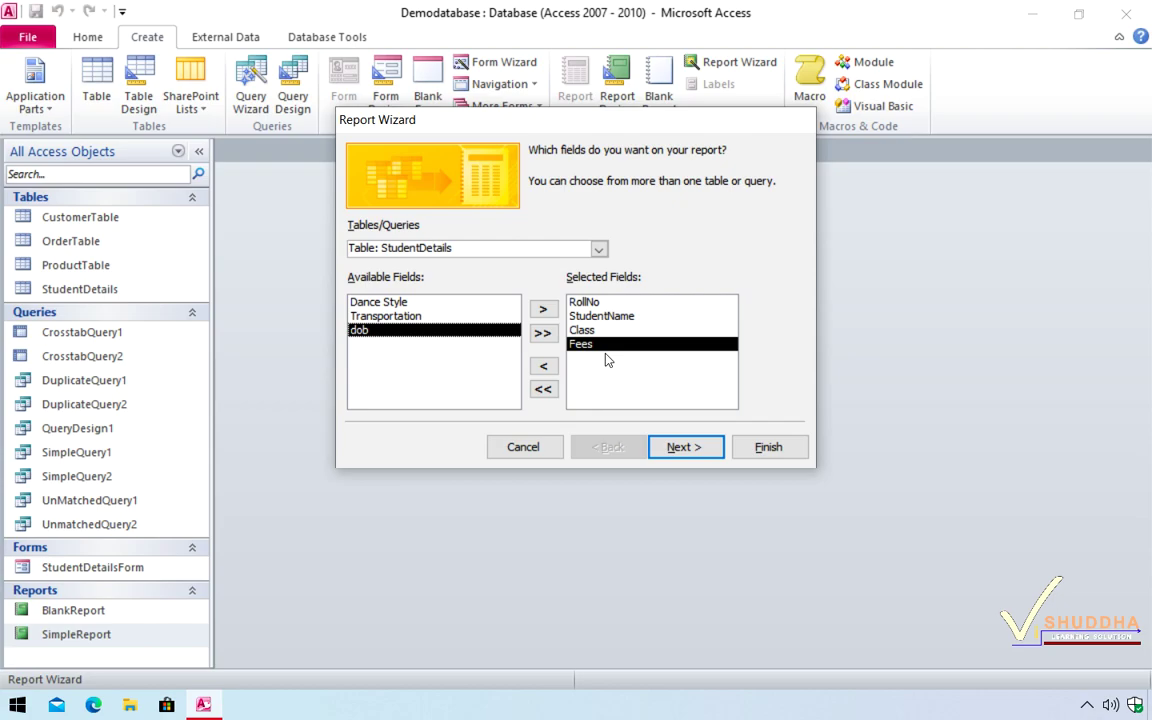
pyautogui.click(678, 445)
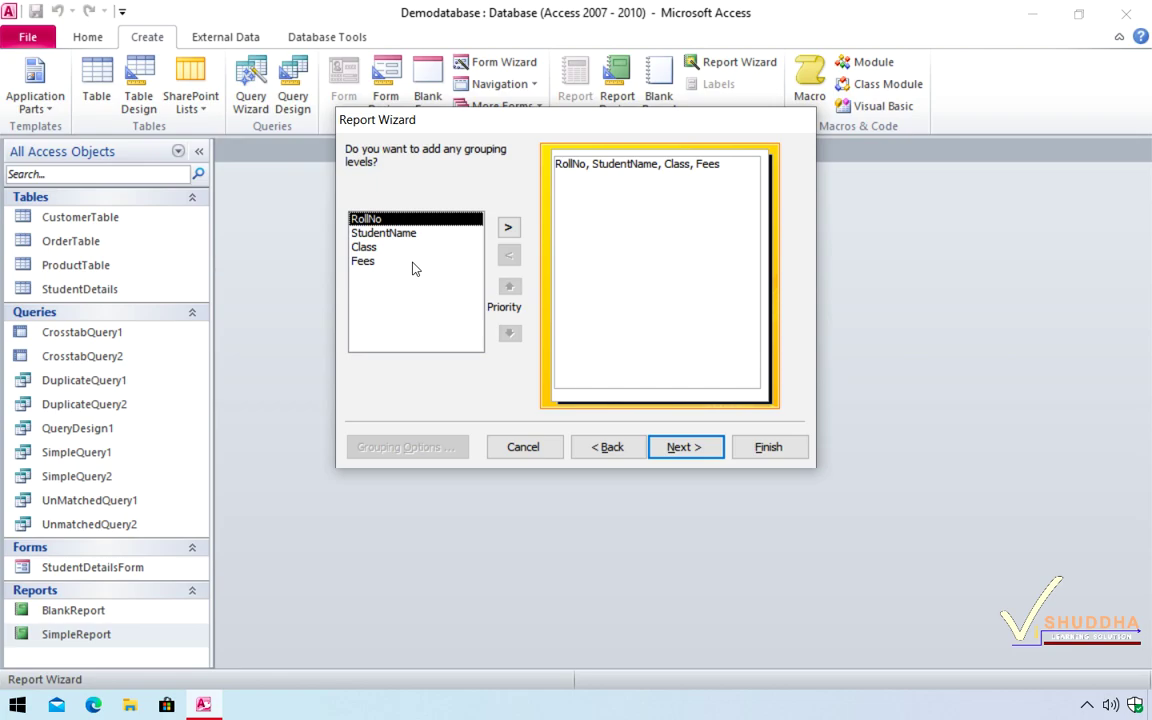
pyautogui.click(678, 450)
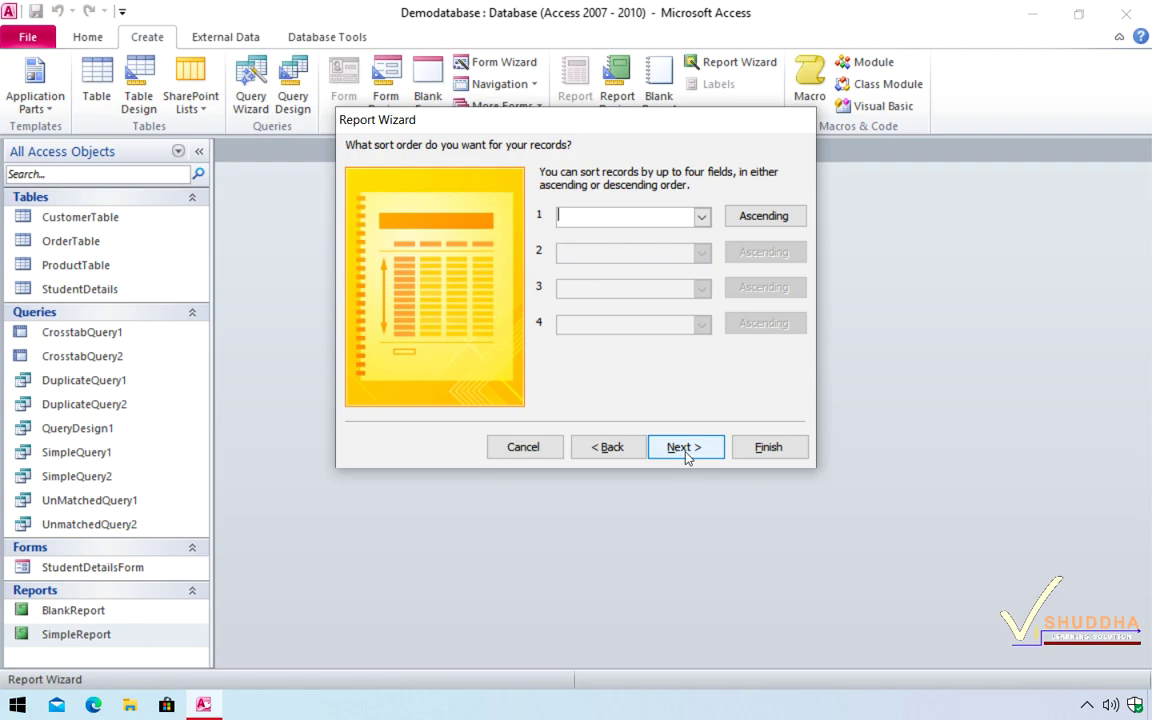
# Step: Sort the records by RollNo in descending order and accept the tabular layout with portrait orientation
pyautogui.click(701, 218)
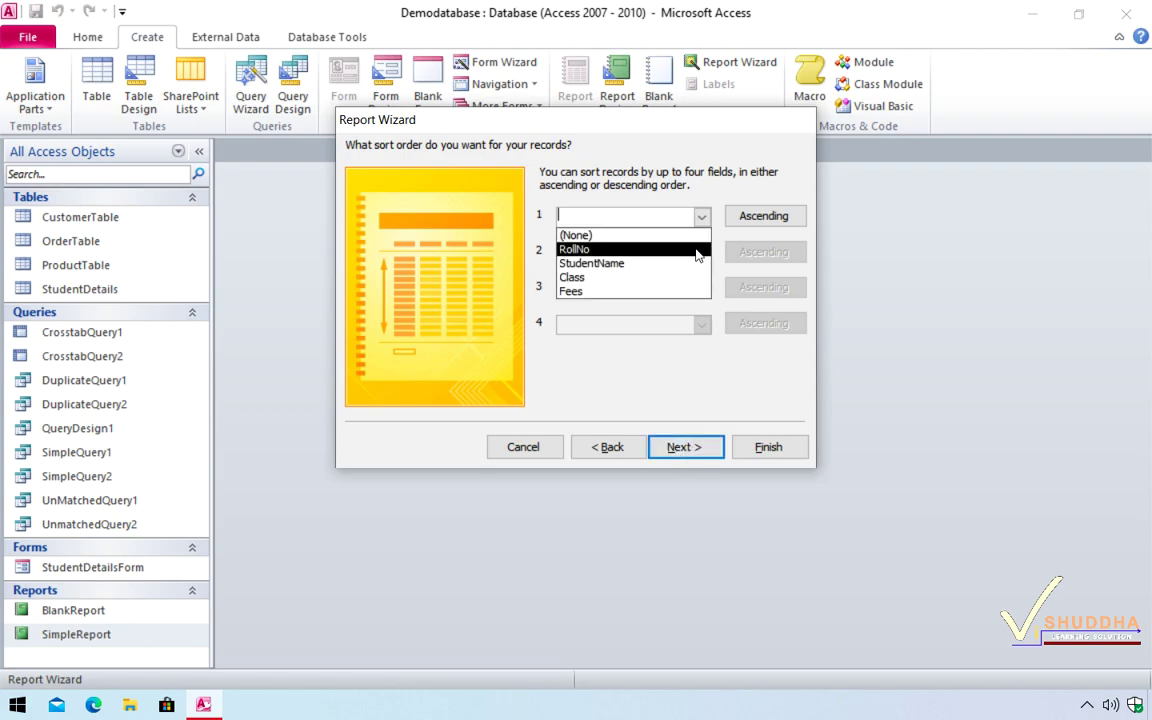
pyautogui.click(697, 255)
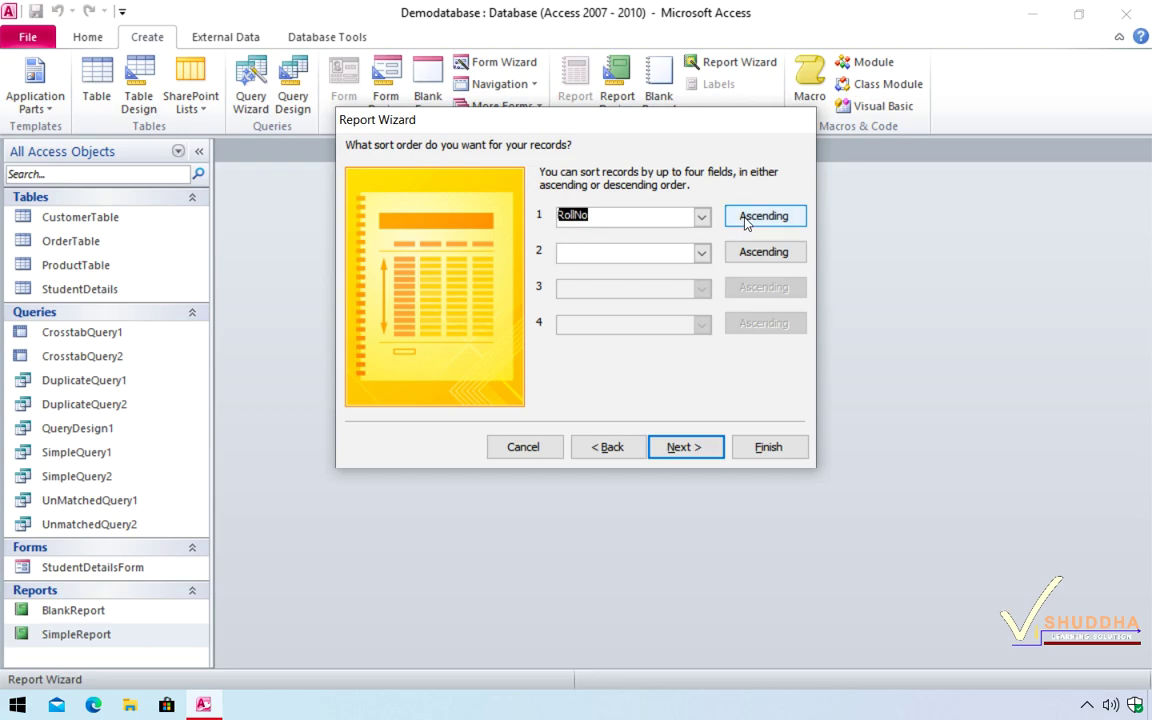
pyautogui.click(749, 218)
pyautogui.click(682, 447)
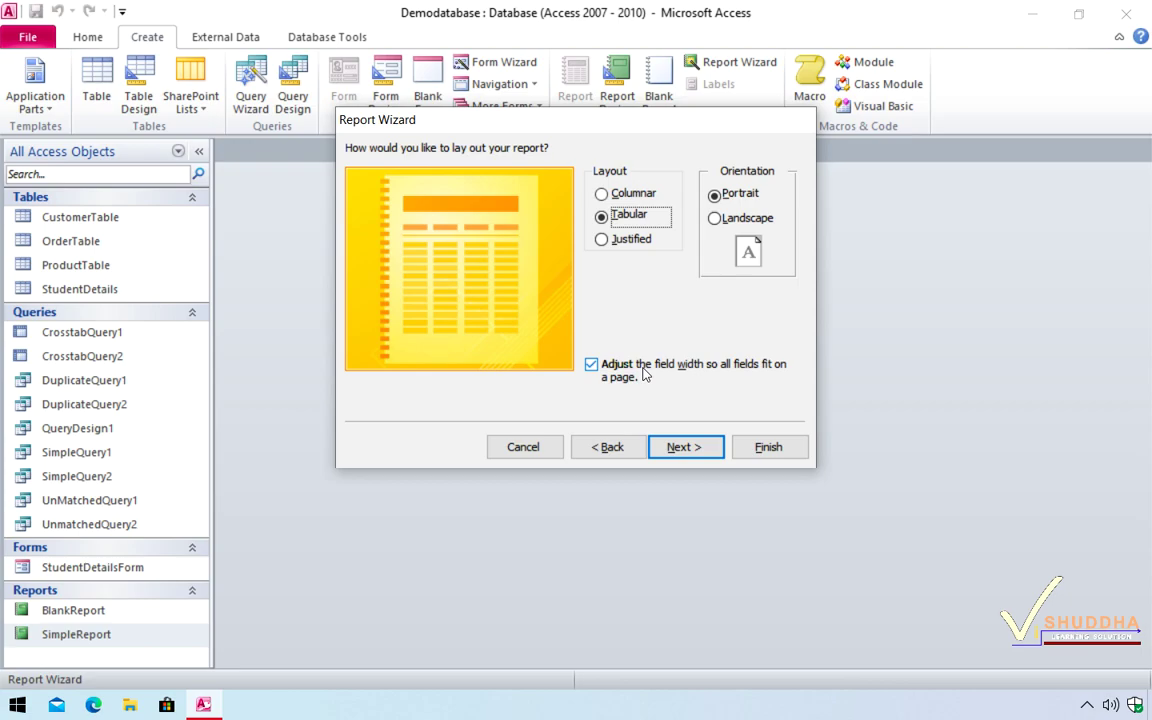
pyautogui.click(680, 447)
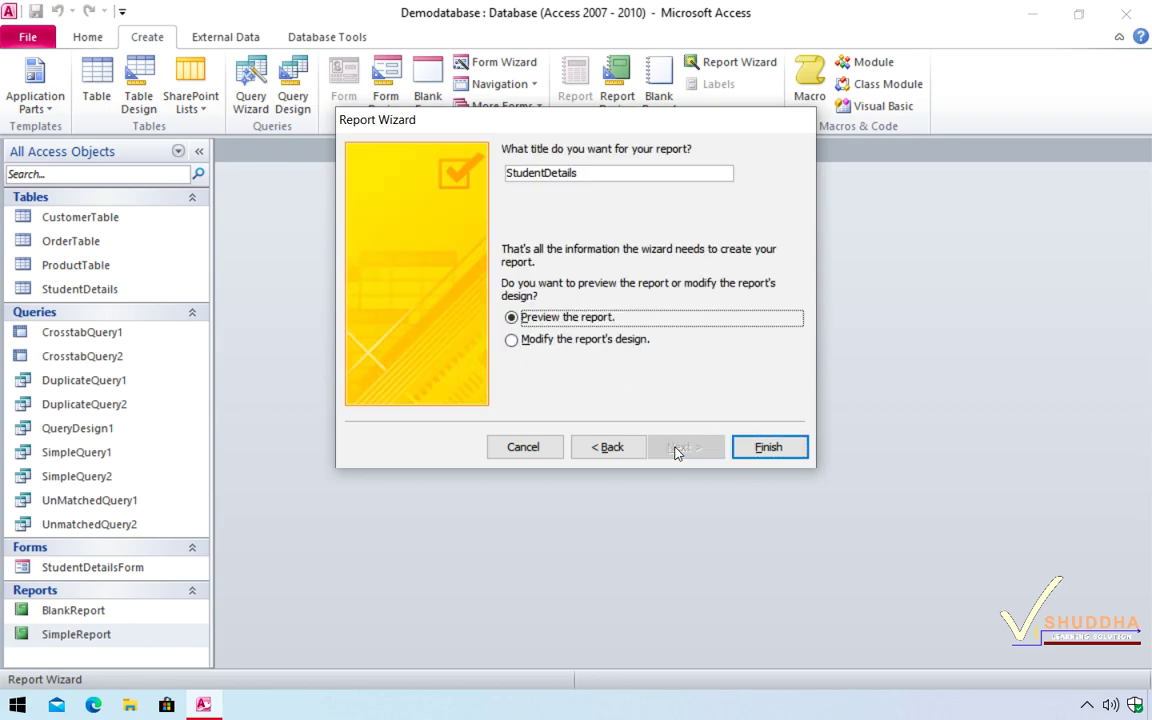
# Step: Title the report ReportWizard and finish the wizard with the option to preview the report
pyautogui.moveTo(585, 173); pyautogui.dragTo(479, 163)
pyautogui.write('Report')
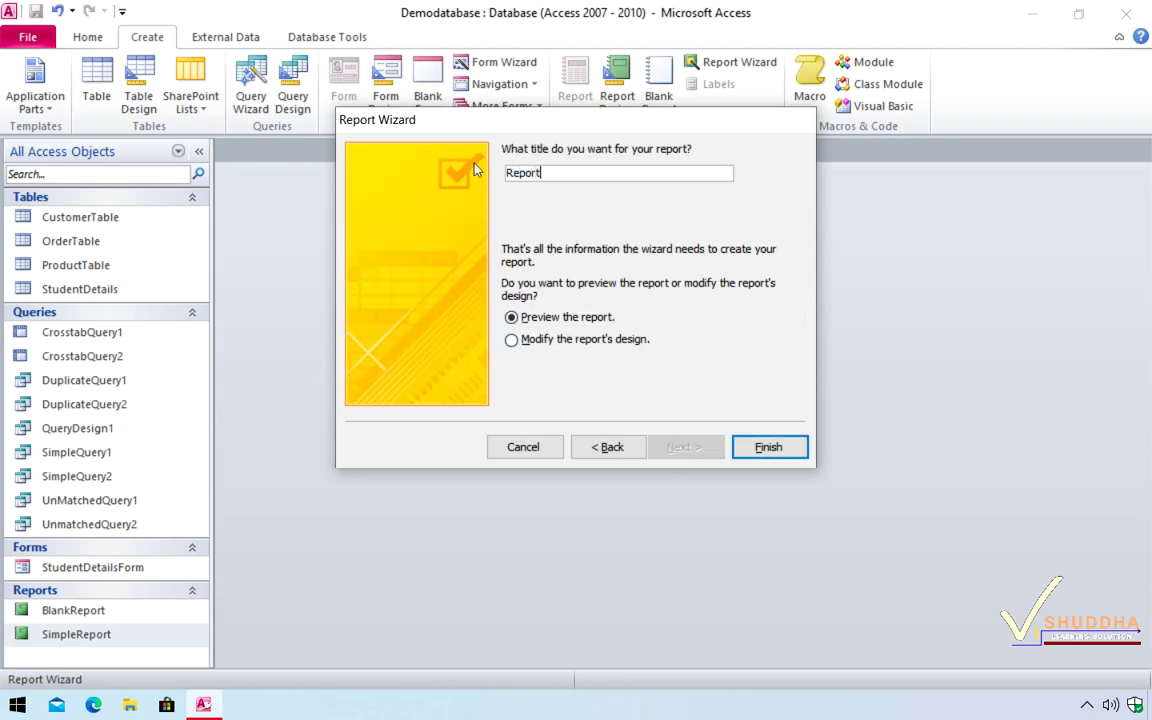
pyautogui.write('Wizard')
pyautogui.click(755, 446)
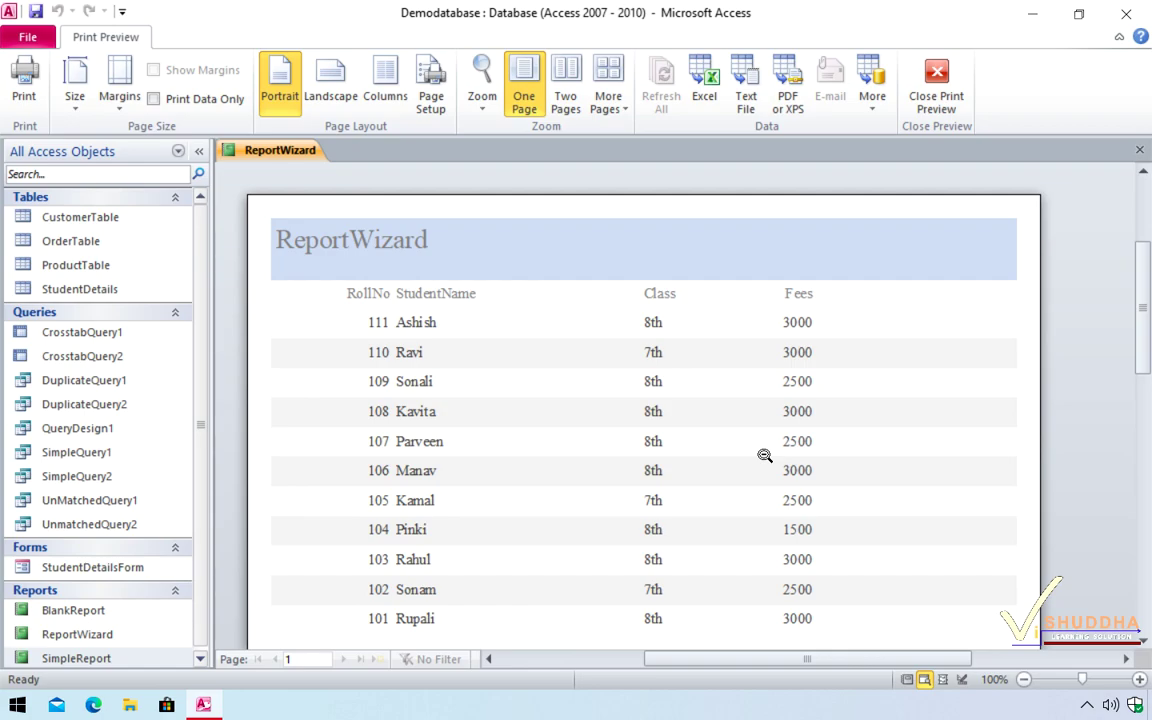
# Step: Examine the records, footer and full page of the report in Print Preview, and close the preview
pyautogui.scroll(-3, 764, 455)
pyautogui.scroll(-10, 764, 455)
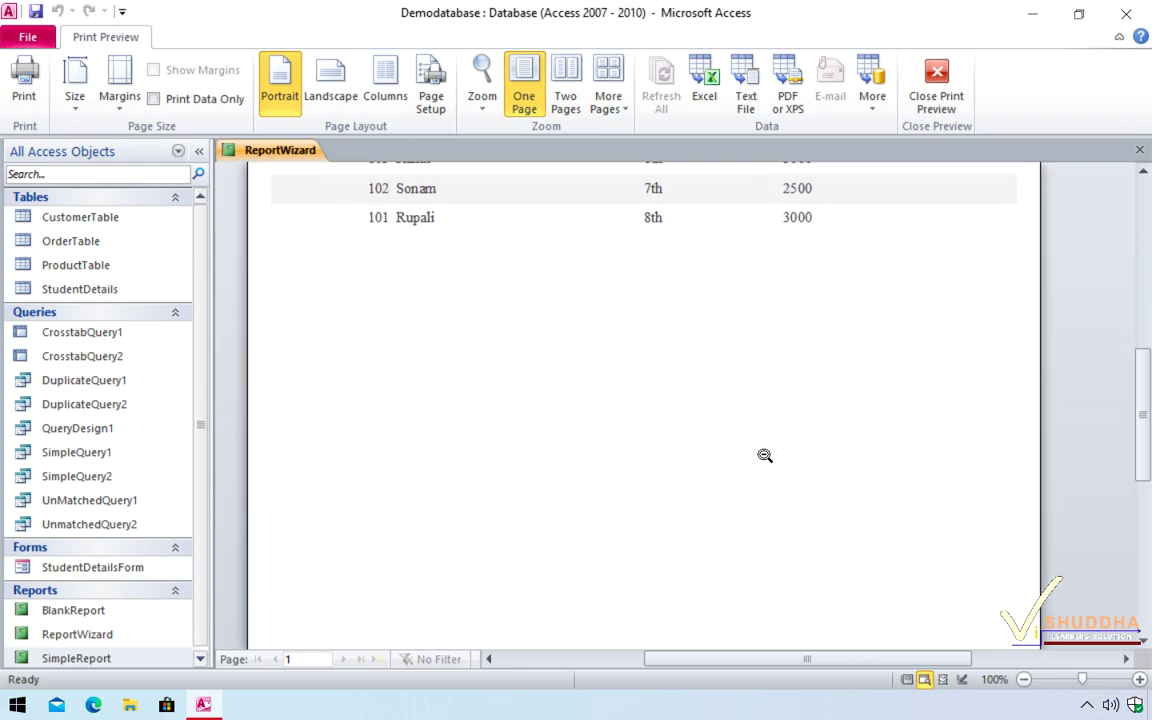
pyautogui.scroll(-6, 764, 455)
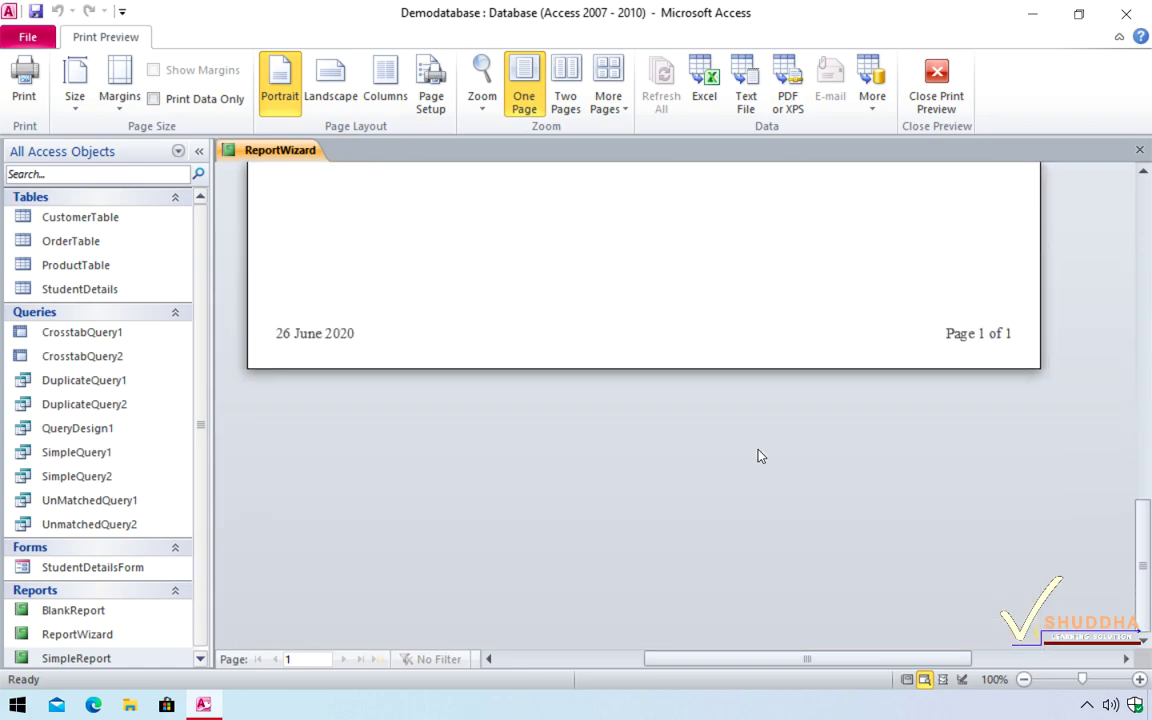
pyautogui.scroll(8, 764, 455)
pyautogui.scroll(20, 764, 455)
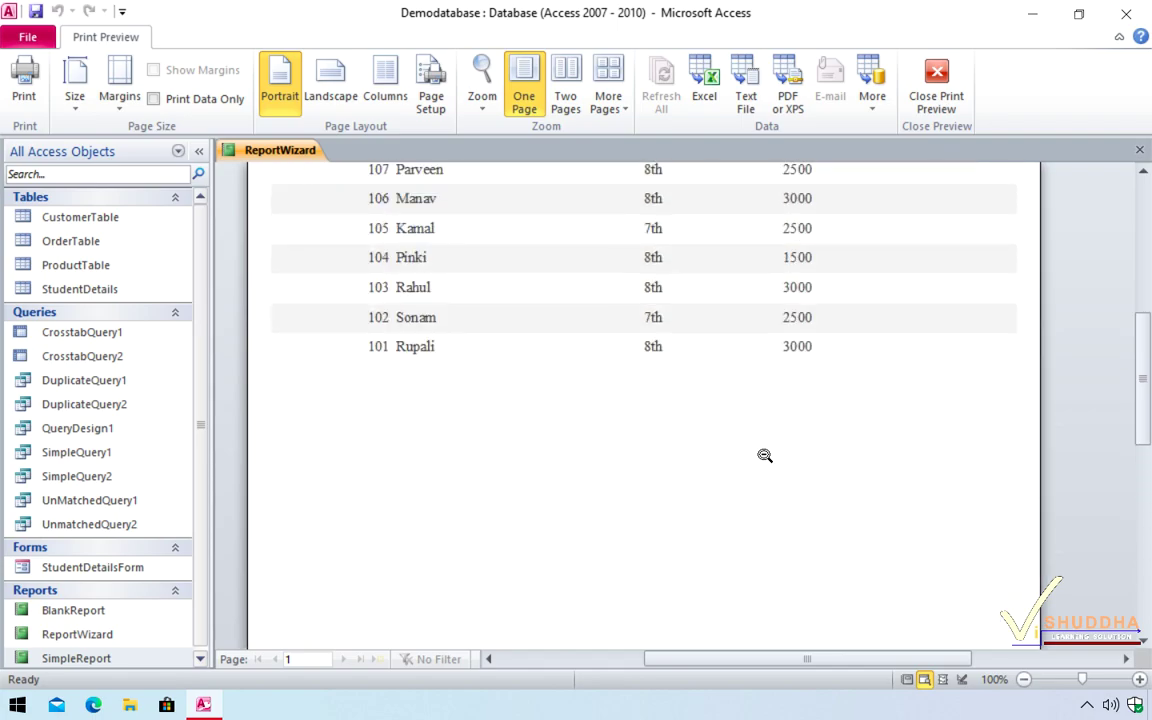
pyautogui.scroll(-4, 764, 455)
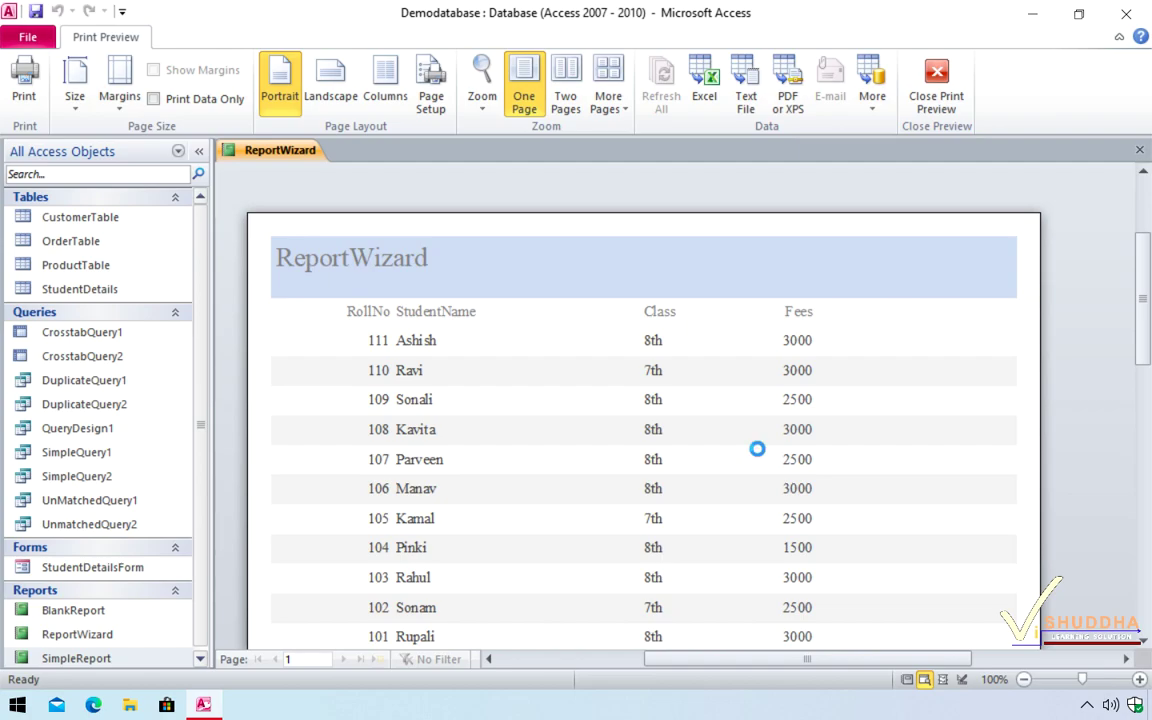
pyautogui.click(764, 455)
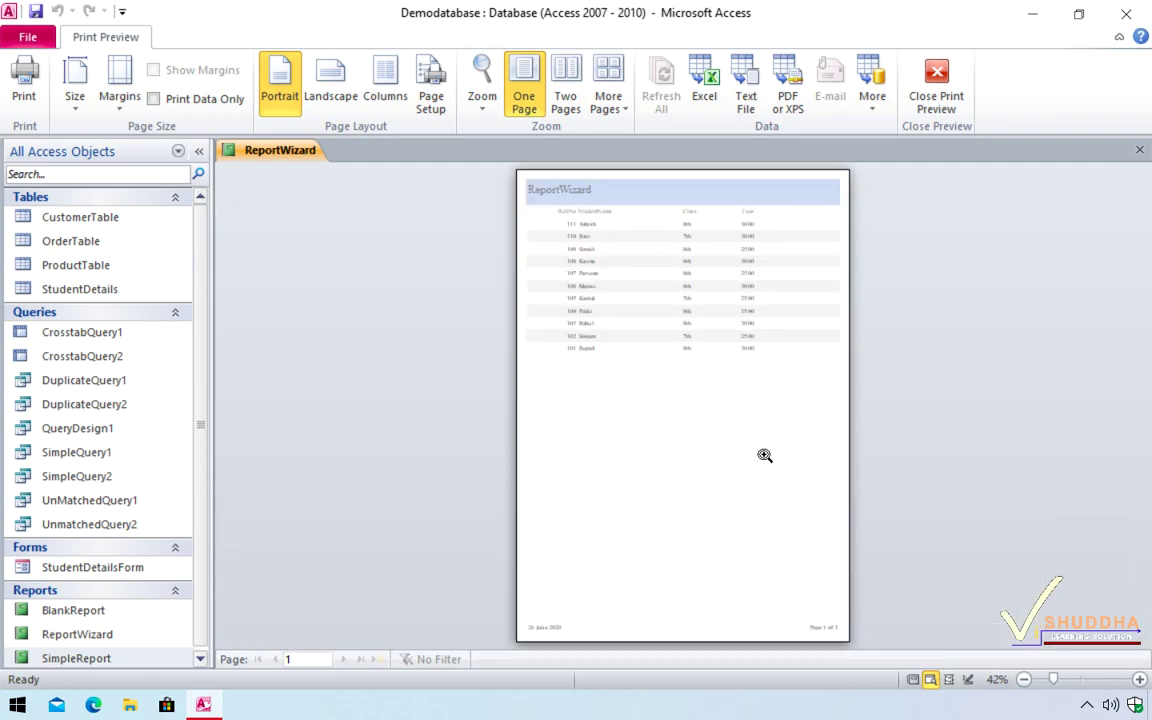
pyautogui.click(934, 88)
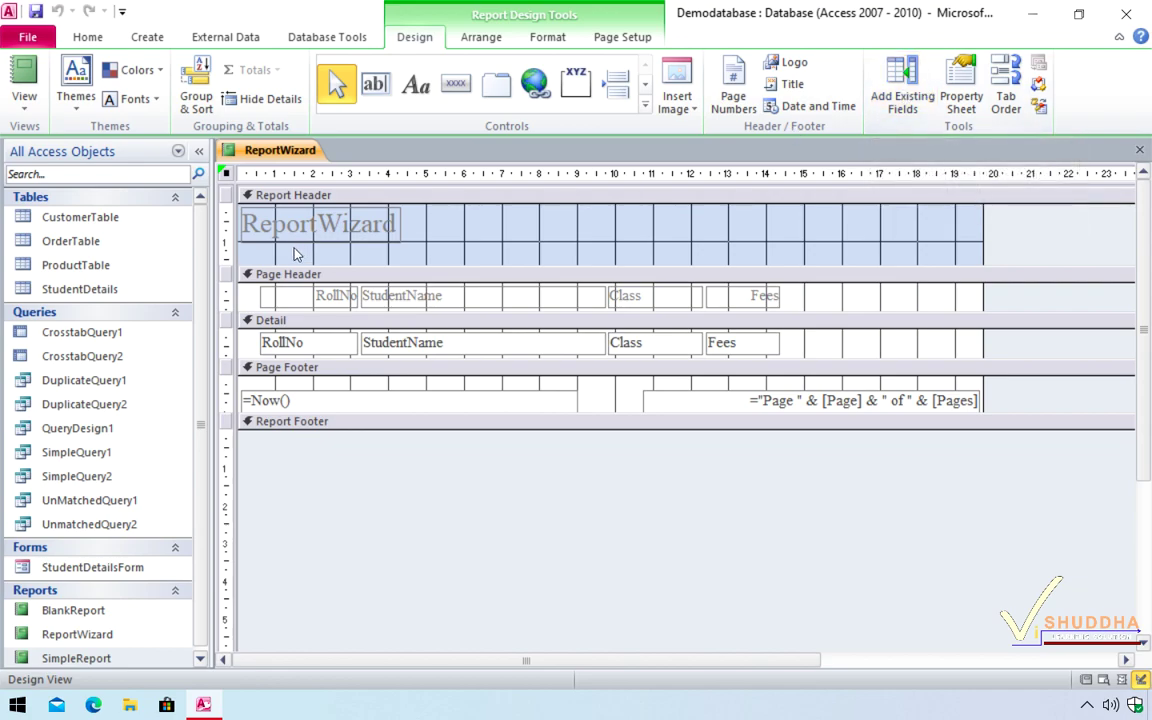
# Step: Display the ReportWizard report in Report View and close it
pyautogui.click(23, 100)
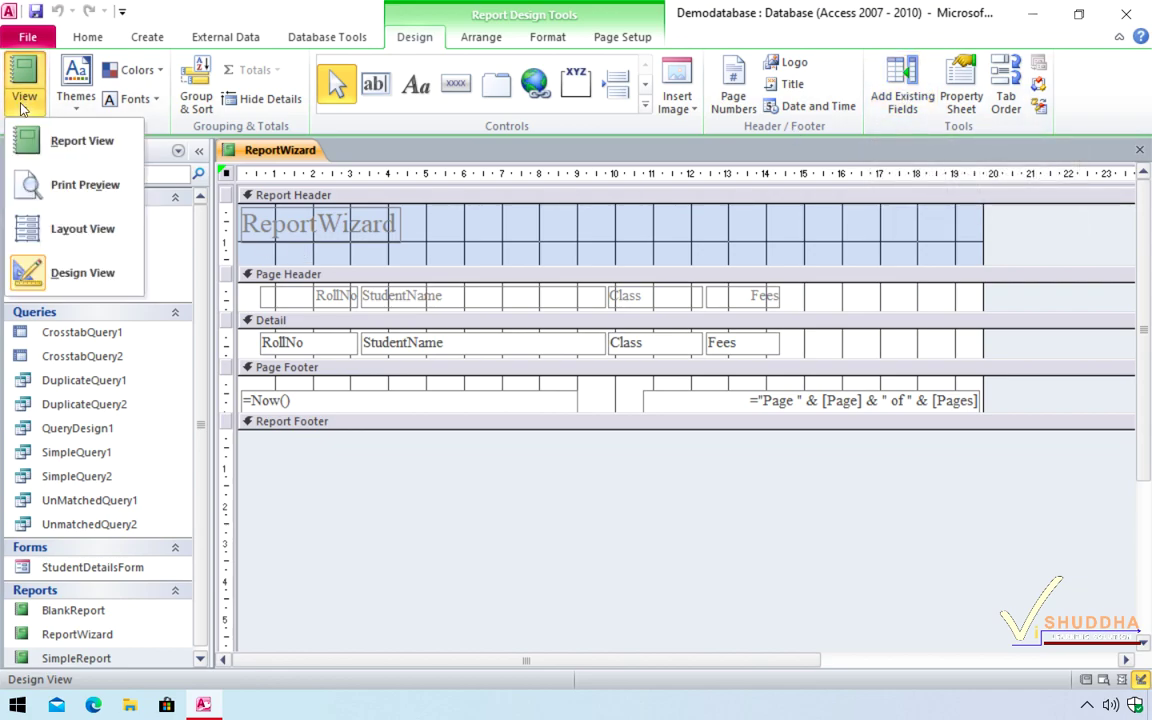
pyautogui.click(33, 141)
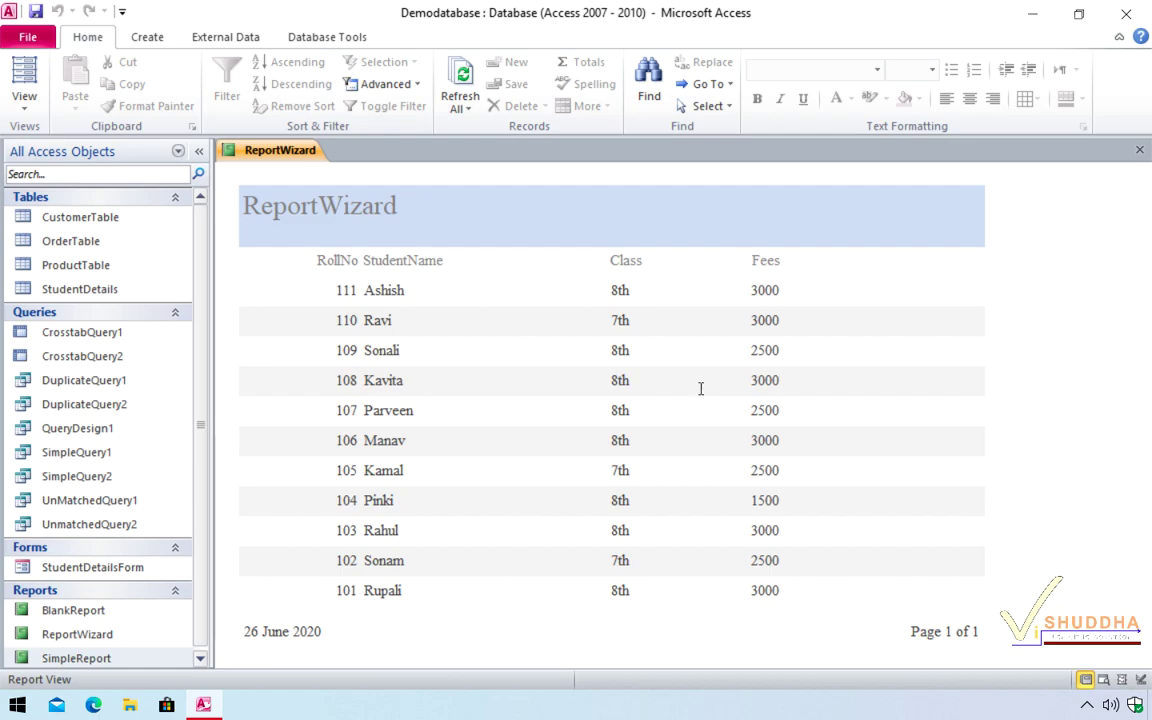
pyautogui.click(1139, 152)
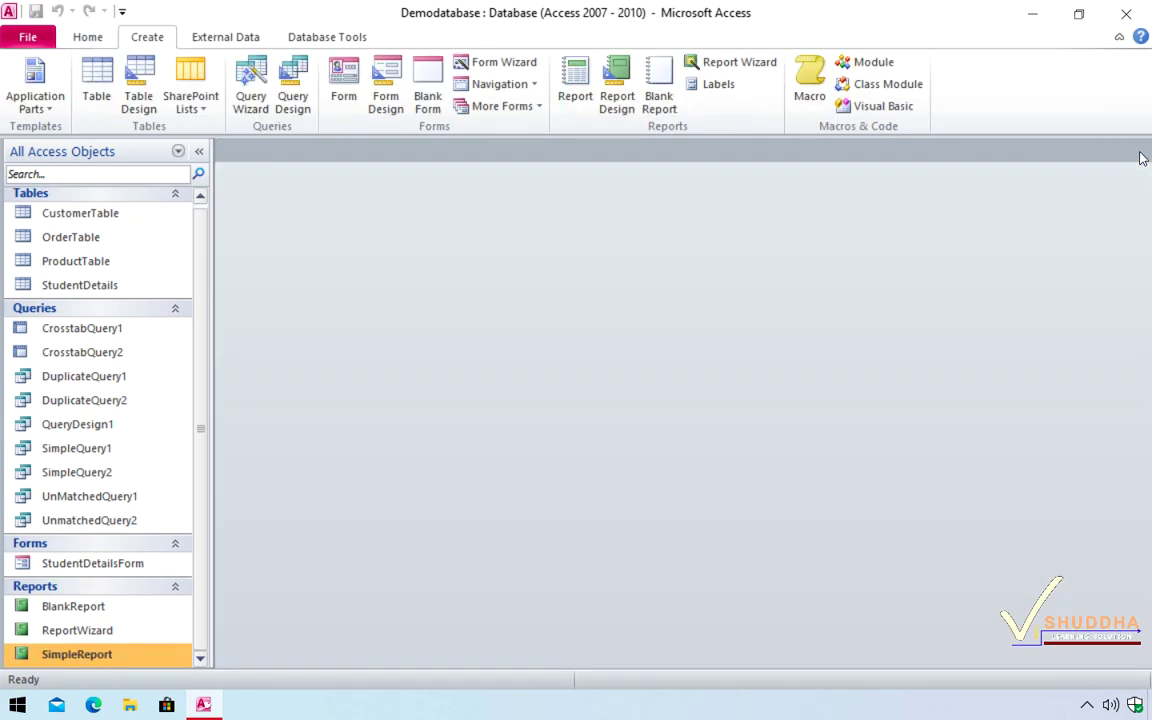